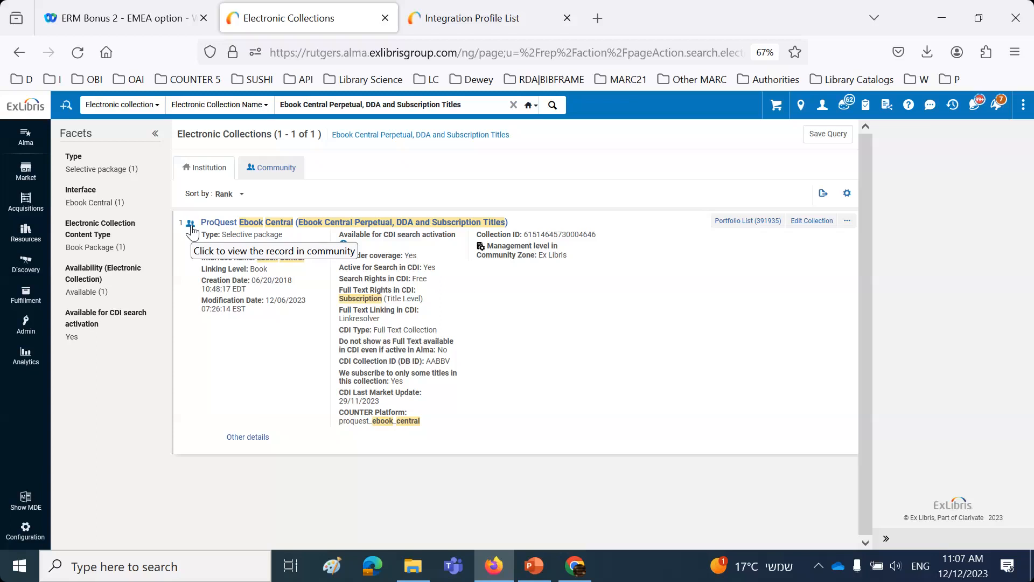
Step: Switch to PowerPoint and advance the presentation to the slide listing the four steps of the setup
{"action": "left_click", "coordinate": [533, 566]}
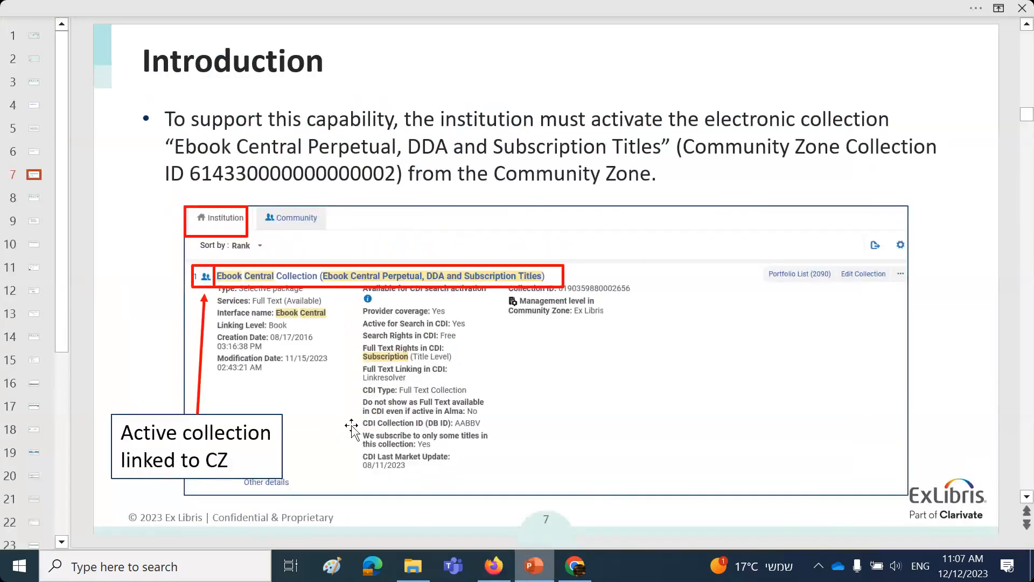
{"action": "left_click", "coordinate": [156, 362]}
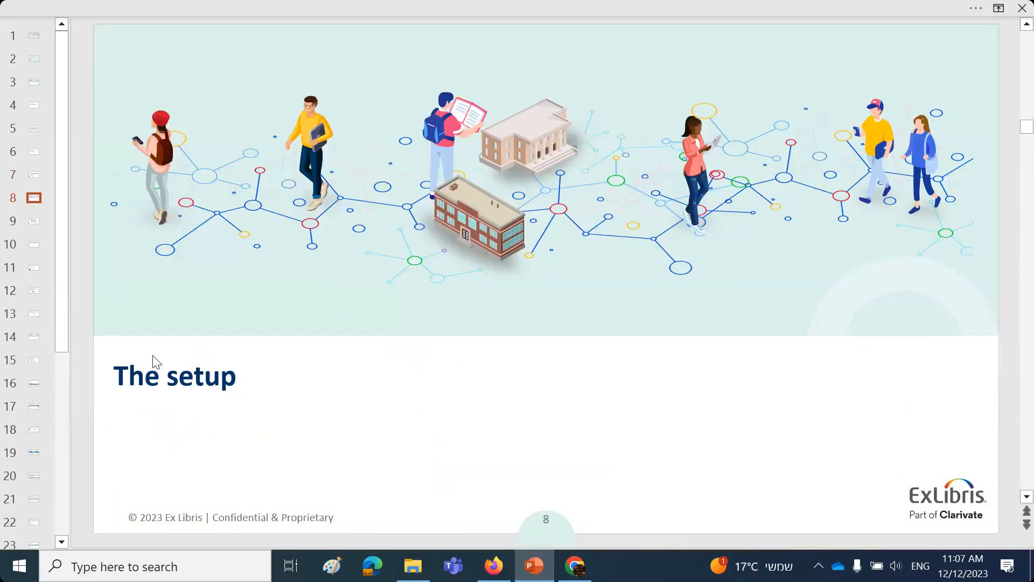
{"action": "left_click", "coordinate": [153, 359]}
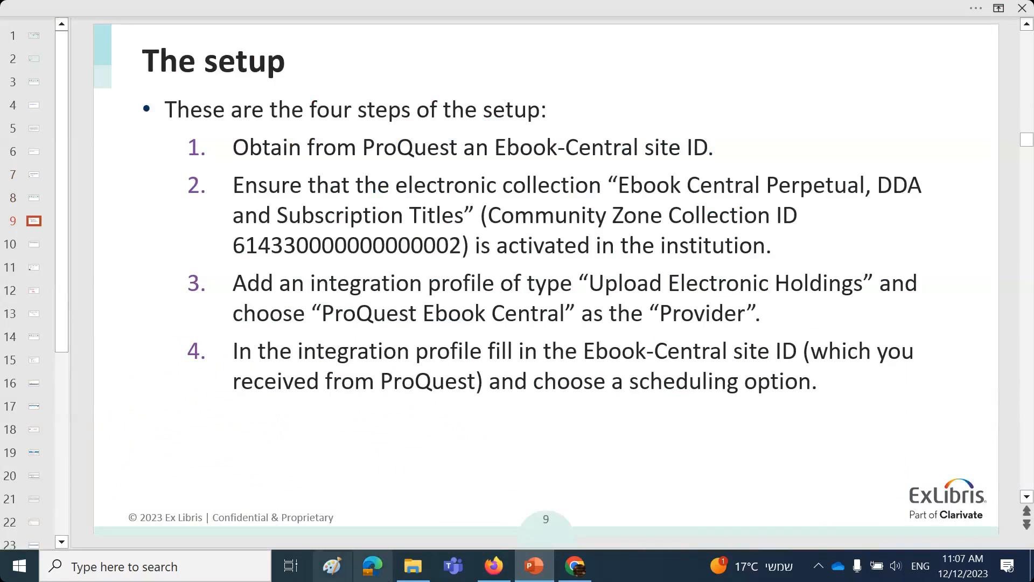
Step: Switch to Firefox and open the Integration Profiles list in the general configuration of the Alma QA institution
{"action": "left_click", "coordinate": [504, 574]}
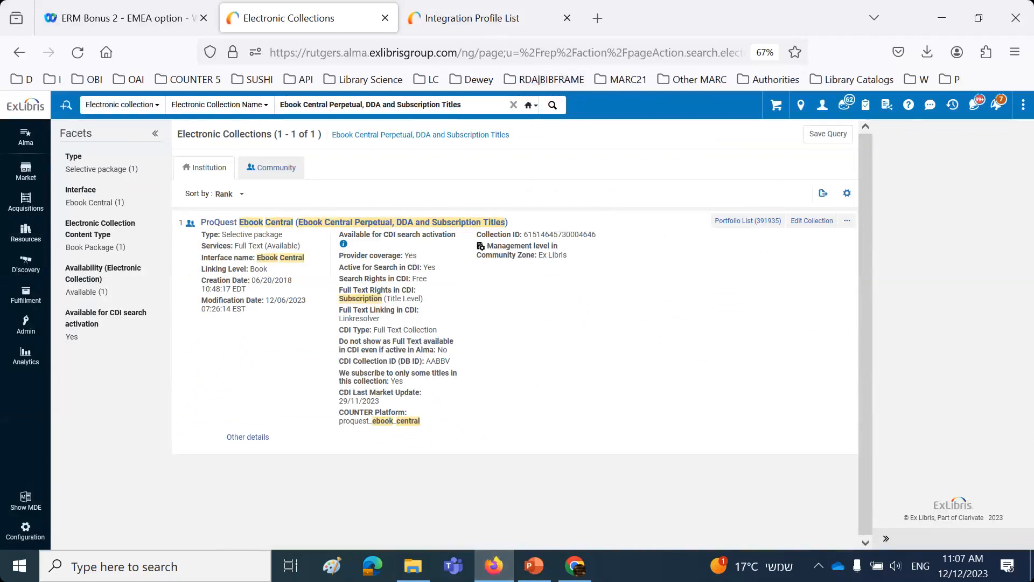
{"action": "left_click", "coordinate": [699, 12]}
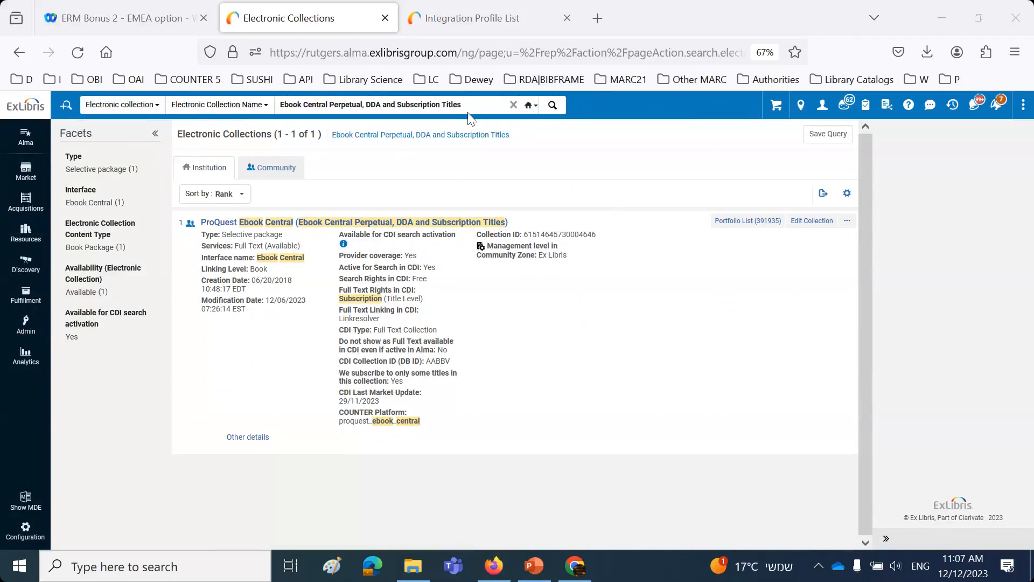
{"action": "left_click", "coordinate": [467, 21]}
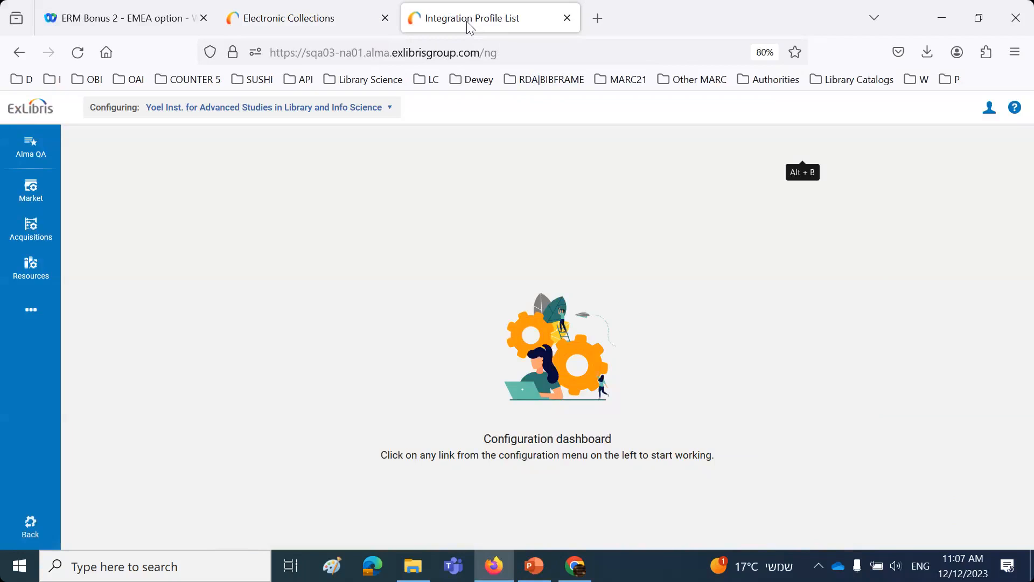
{"action": "left_click", "coordinate": [34, 529]}
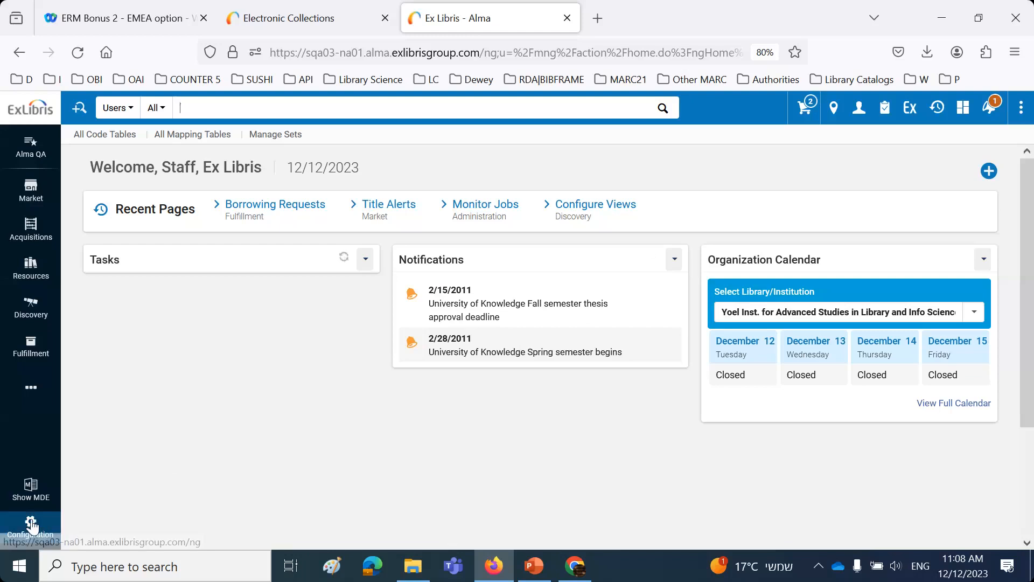
{"action": "left_click", "coordinate": [32, 525]}
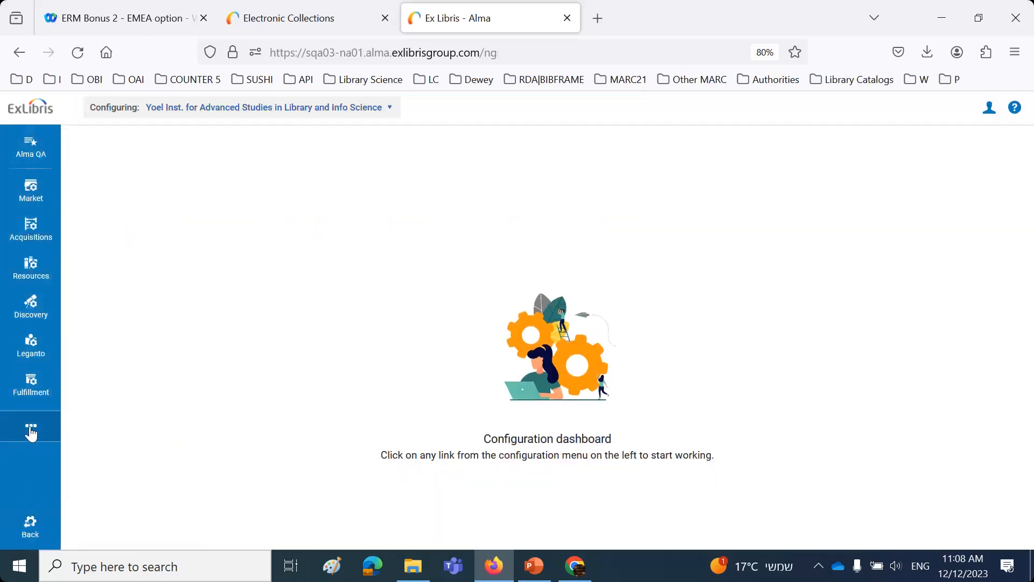
{"action": "left_click", "coordinate": [31, 431]}
{"action": "left_click", "coordinate": [152, 427]}
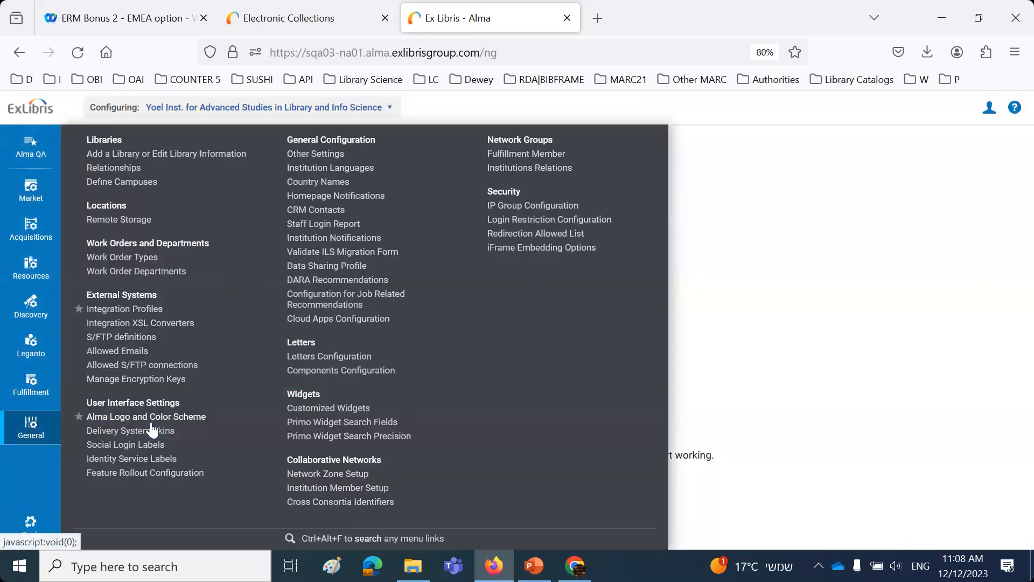
{"action": "left_click", "coordinate": [118, 311]}
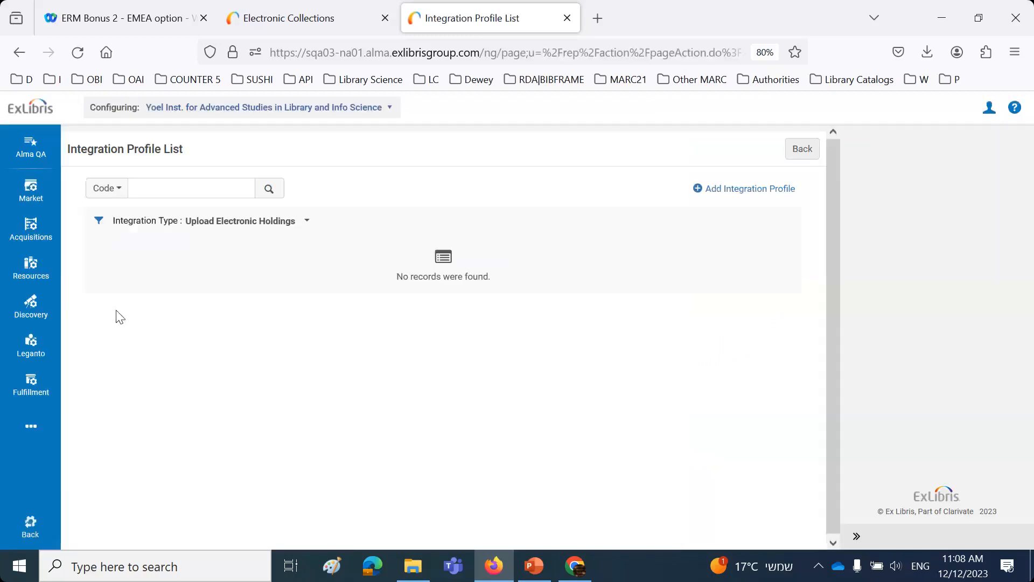
Step: Start a new integration profile of type Upload Electronic Holdings with ProQuest Ebook Central as the provider
{"action": "left_click", "coordinate": [754, 189]}
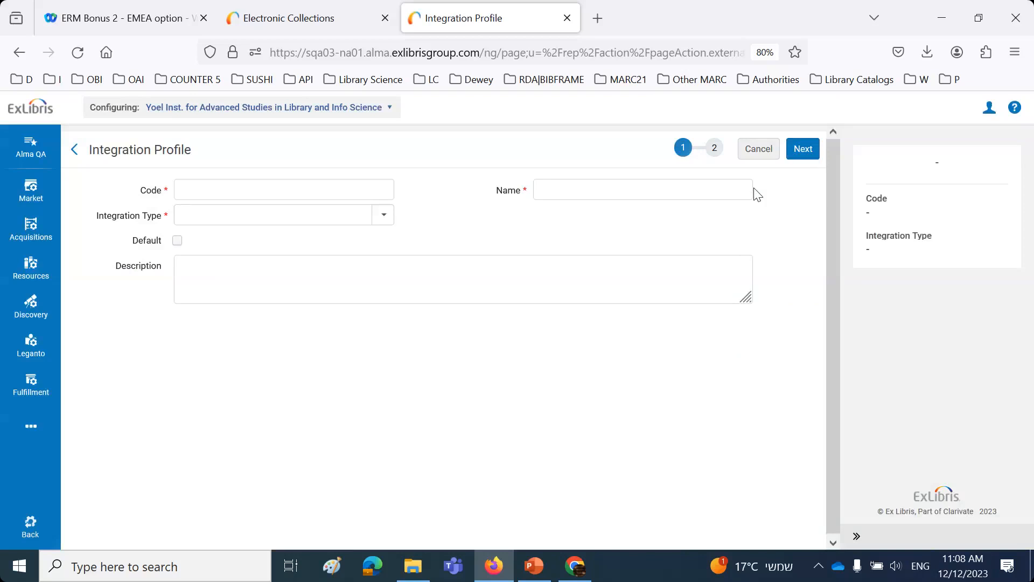
{"action": "left_click", "coordinate": [384, 215]}
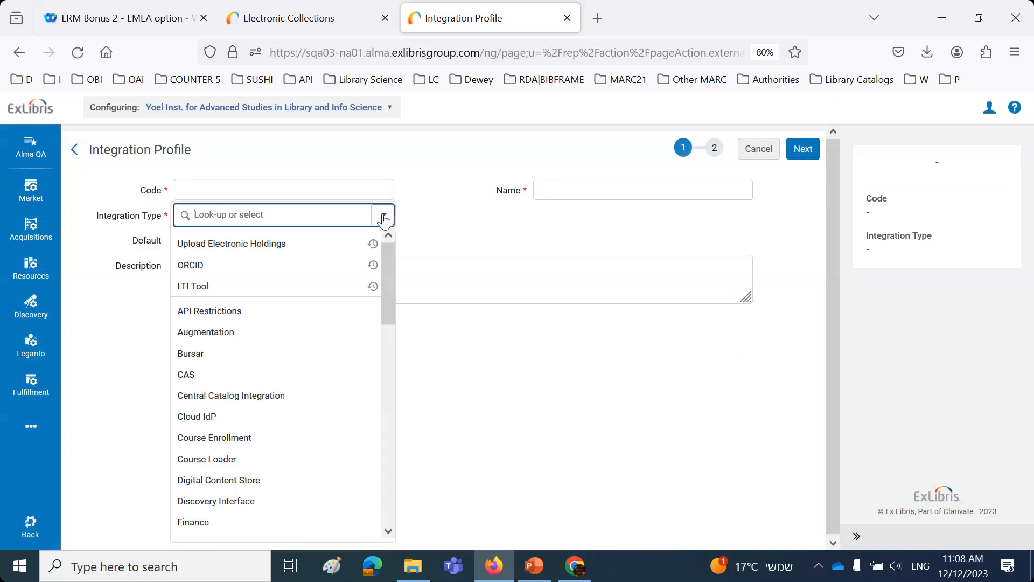
{"action": "left_click", "coordinate": [276, 245]}
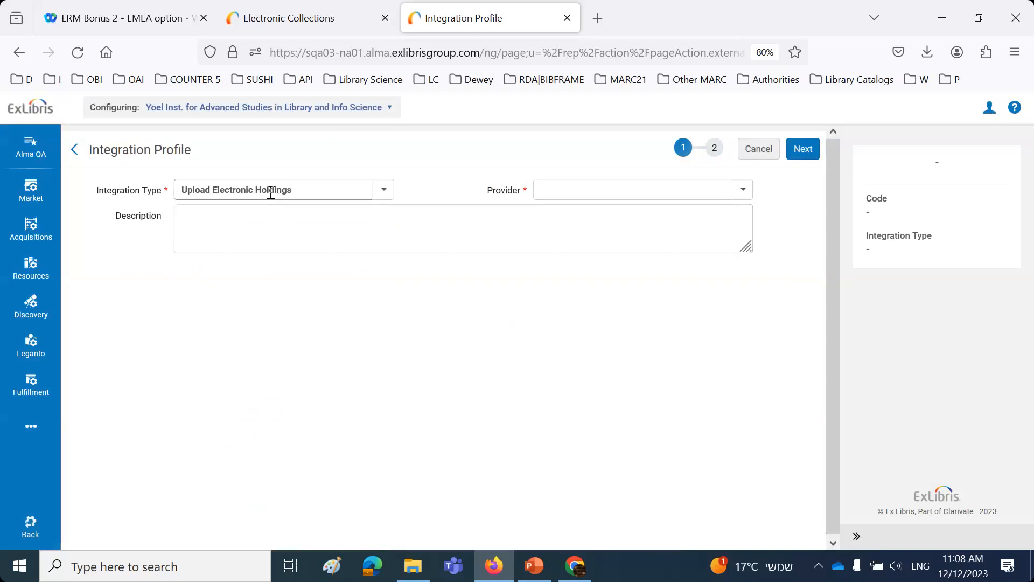
{"action": "left_click", "coordinate": [625, 192]}
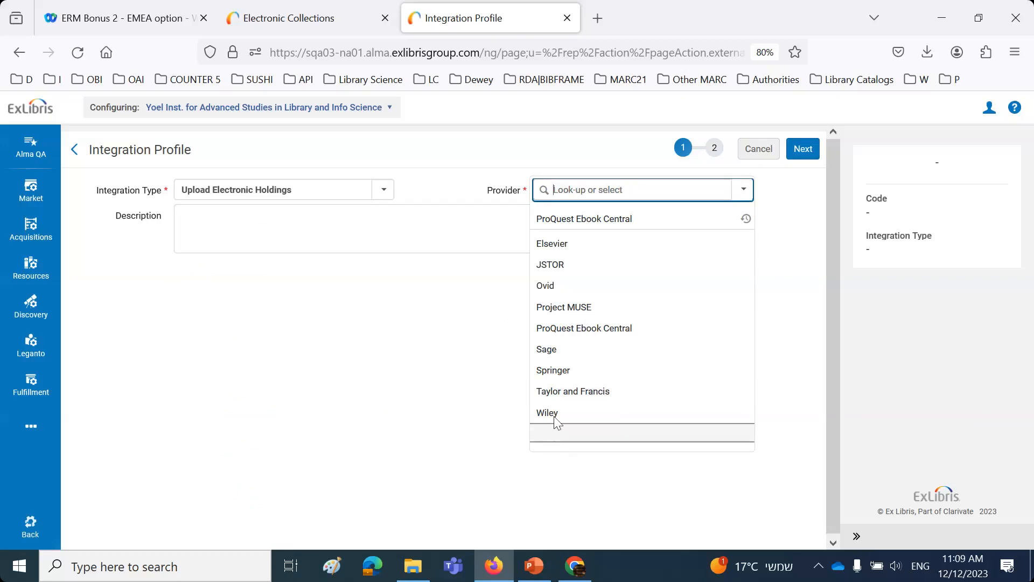
{"action": "left_click", "coordinate": [612, 219]}
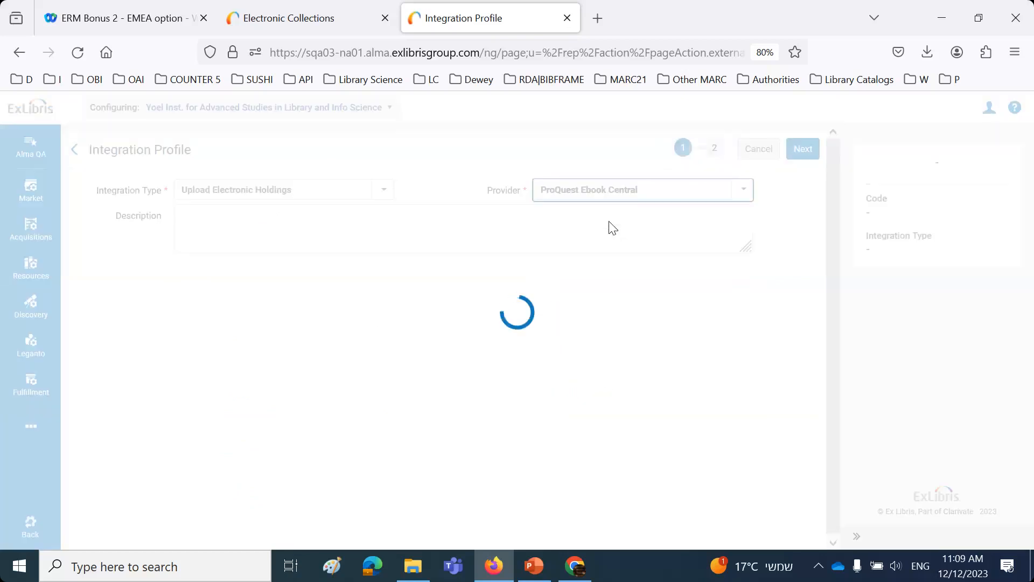
Step: Enter the description "An integration for ProQuest Ebook Central" and continue to the profile's second page
{"action": "left_click", "coordinate": [611, 221]}
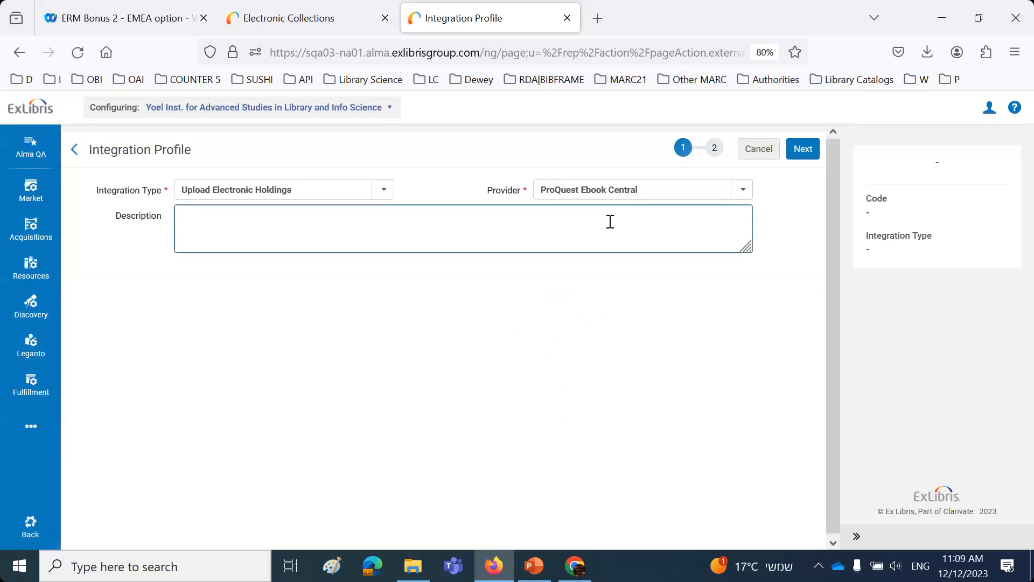
{"action": "type", "text": "We are creati8ng a n integrations for"}
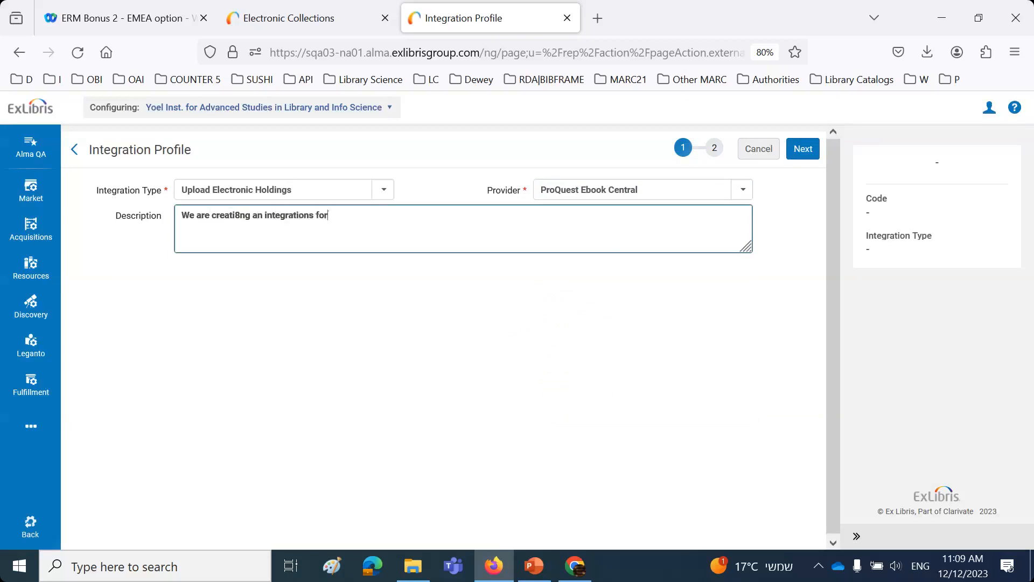
{"action": "type", "text": " ProQuest Ebook Ce"}
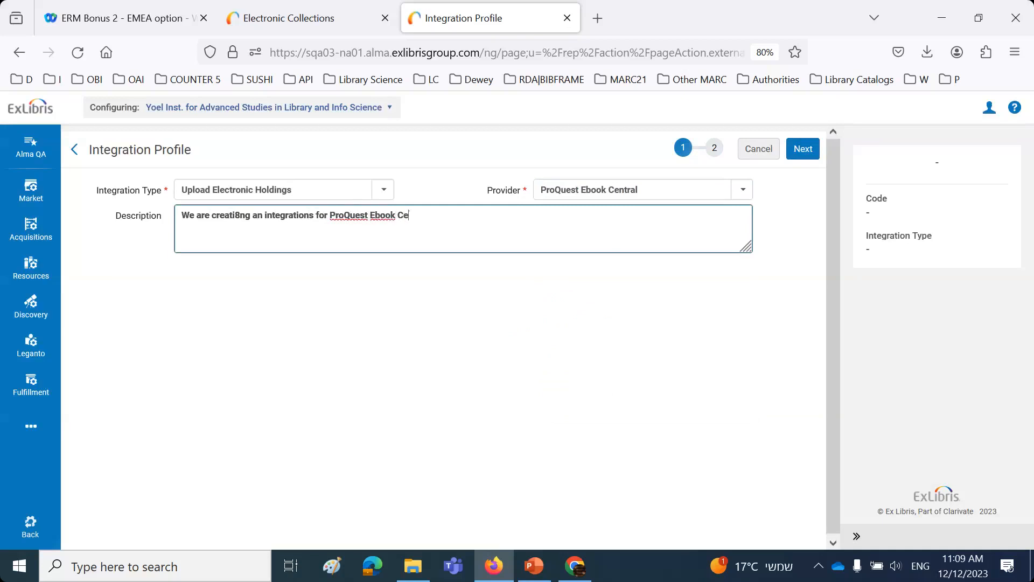
{"action": "type", "text": "ntral"}
{"action": "left_click_drag", "start_coordinate": [252, 216], "coordinate": [92, 227]}
{"action": "key", "text": "Delete"}
{"action": "key", "text": "Delete"}
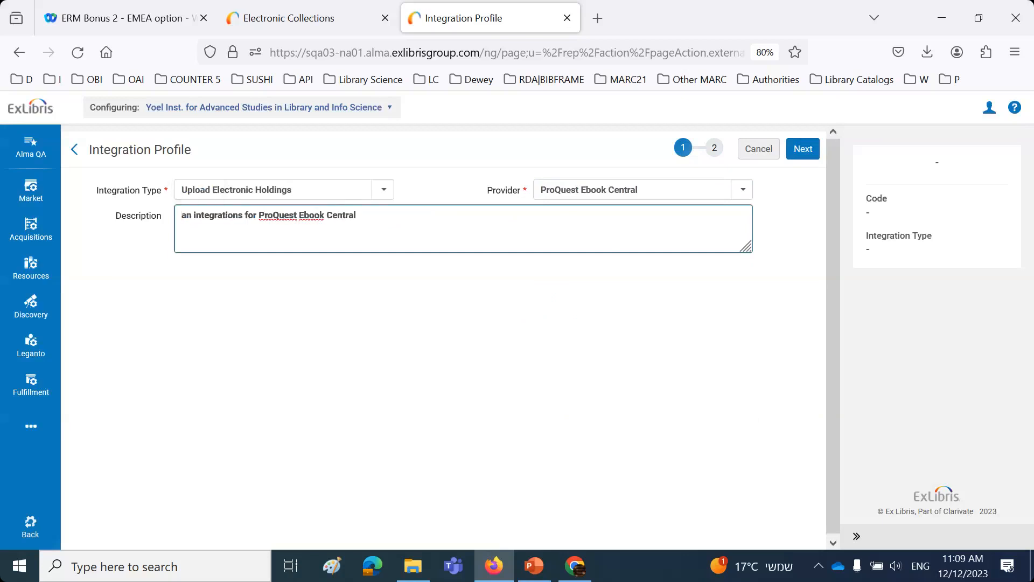
{"action": "type", "text": "A"}
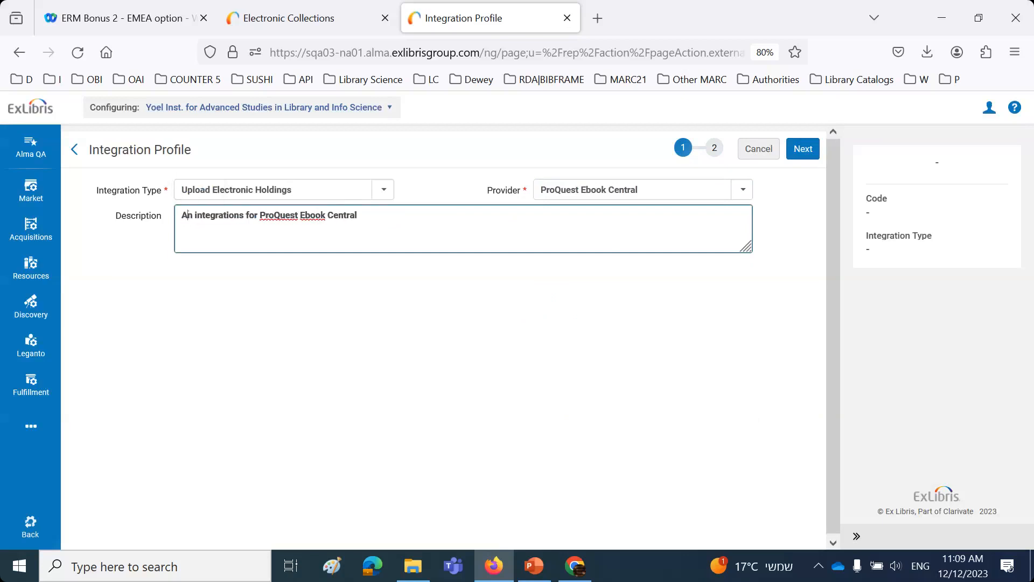
{"action": "left_click", "coordinate": [242, 215]}
{"action": "key", "text": "BackSpace"}
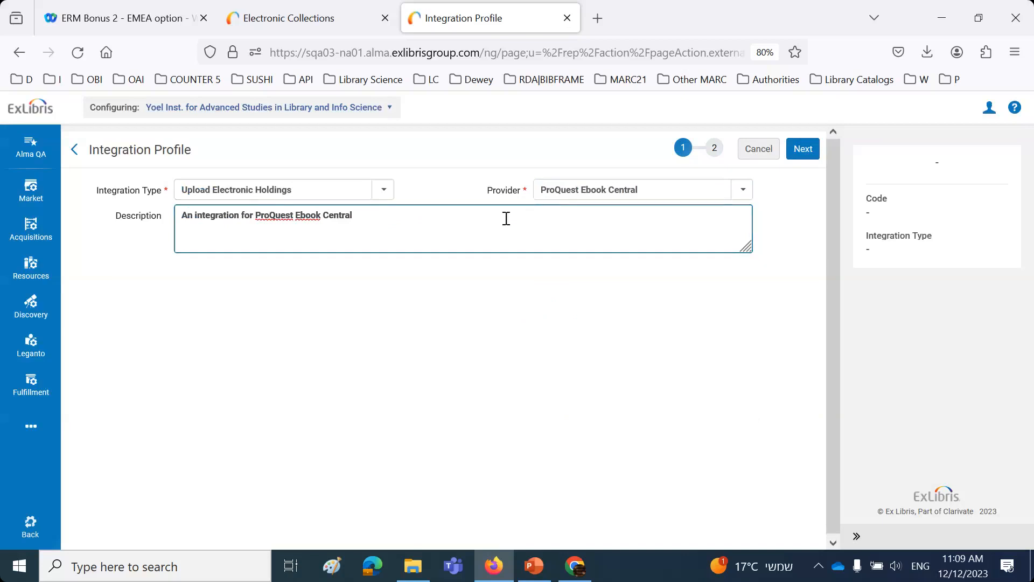
{"action": "left_click", "coordinate": [805, 153]}
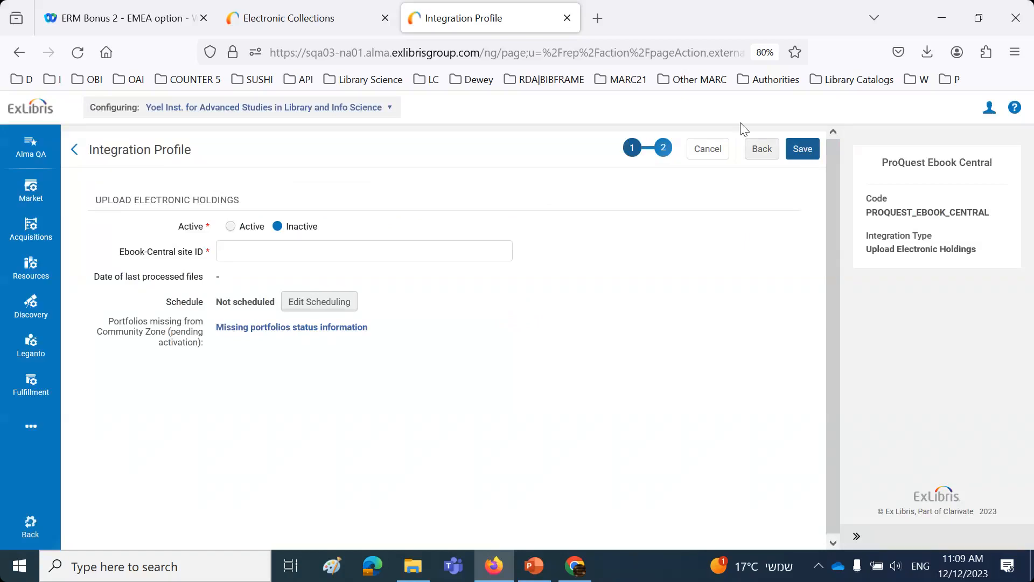
Step: Set the Upload Electronic Holdings profile to active and enter YLK-613 as the Ebook-Central site ID
{"action": "left_click_drag", "start_coordinate": [121, 252], "coordinate": [206, 252]}
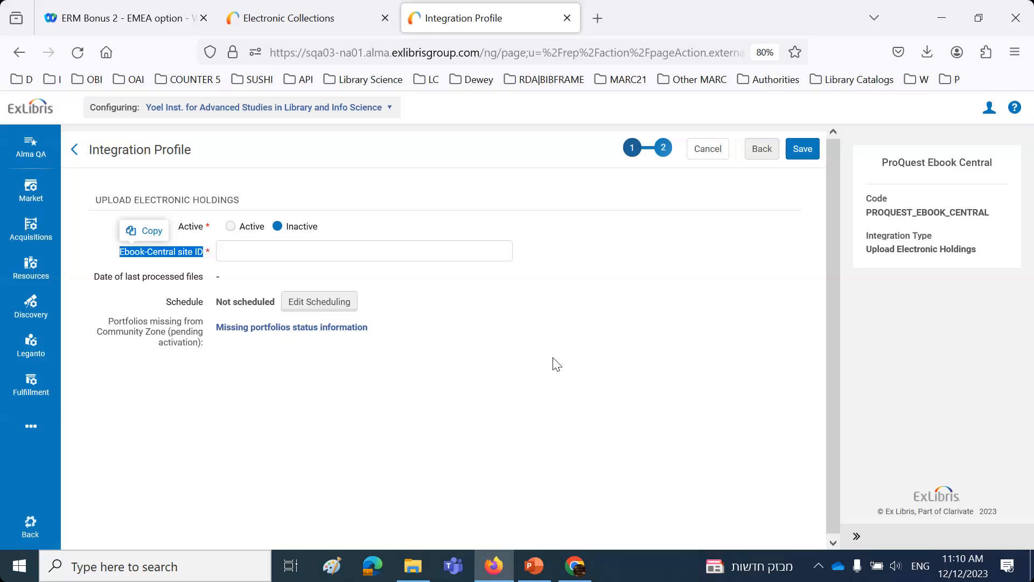
{"action": "left_click", "coordinate": [232, 227]}
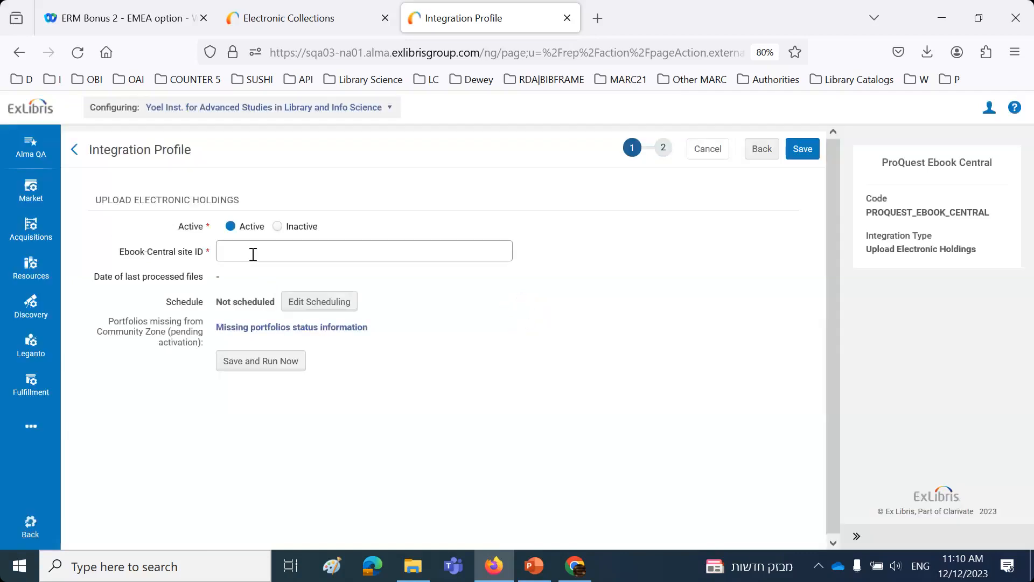
{"action": "left_click", "coordinate": [253, 254]}
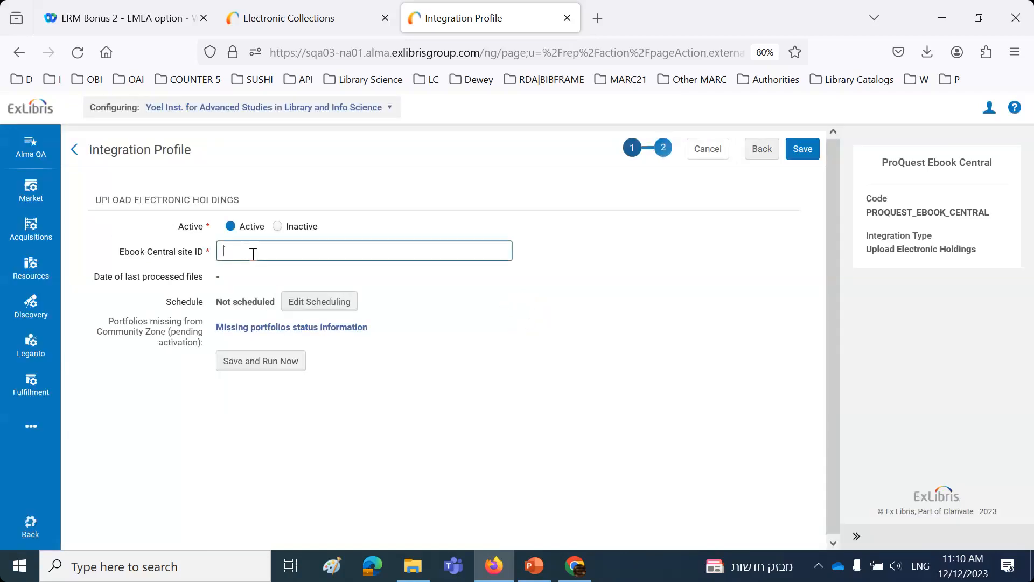
{"action": "type", "text": "YLK-613"}
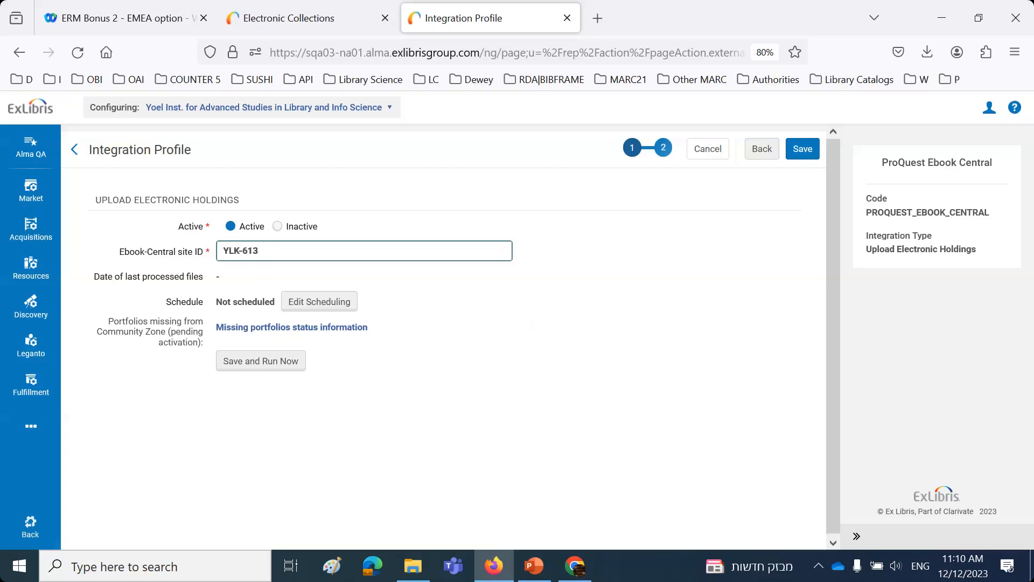
Step: Schedule the job daily, every 1 day at 00:00 with the next run on Wednesday, and discard the new profile
{"action": "left_click", "coordinate": [335, 311]}
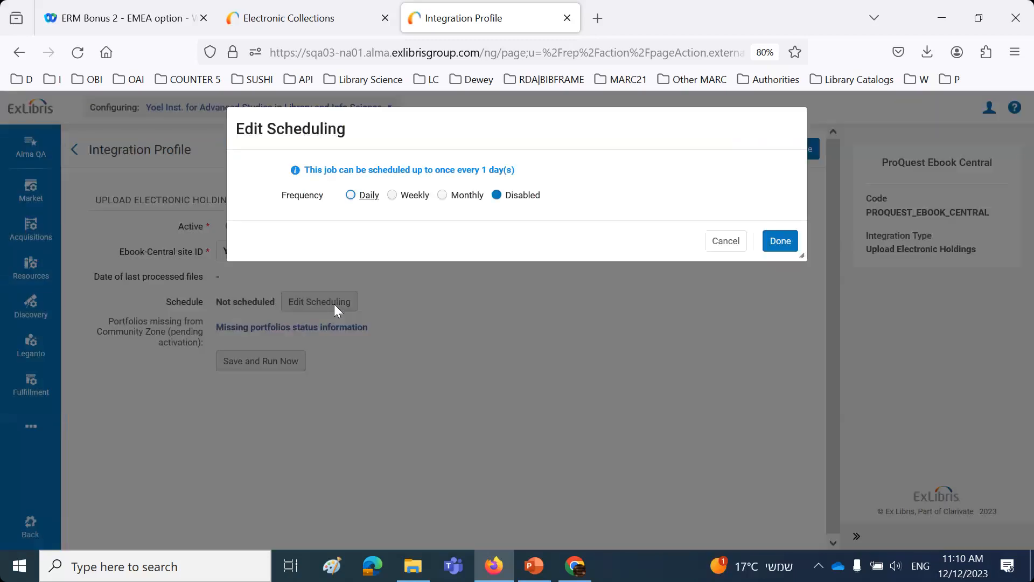
{"action": "left_click", "coordinate": [350, 195]}
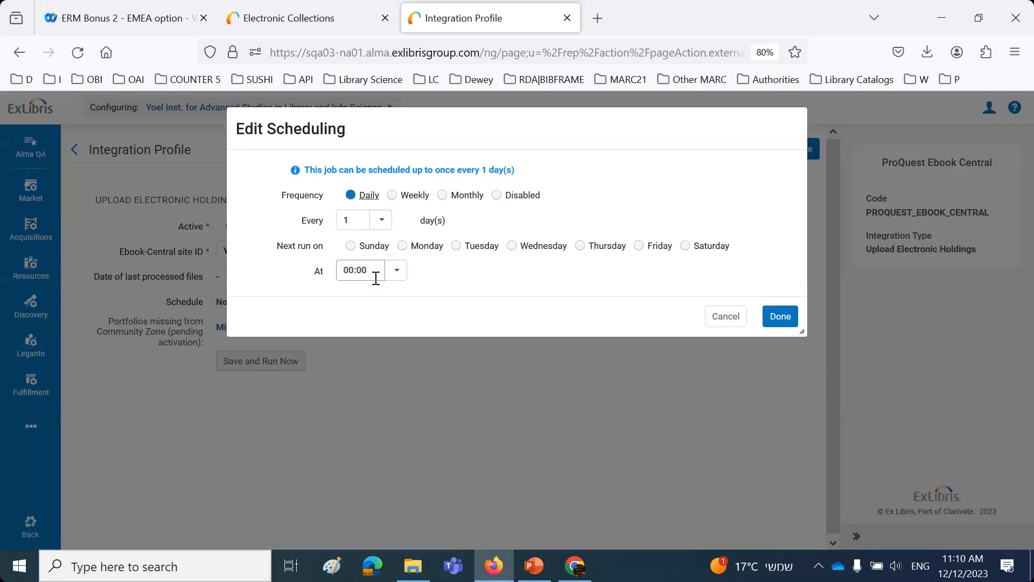
{"action": "left_click", "coordinate": [785, 318]}
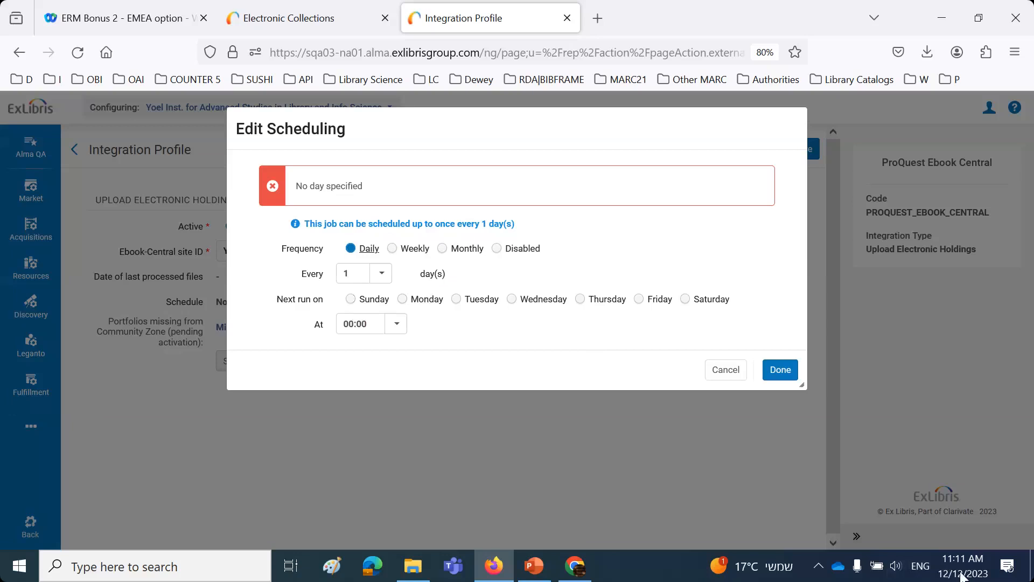
{"action": "left_click", "coordinate": [511, 300]}
{"action": "left_click", "coordinate": [787, 374]}
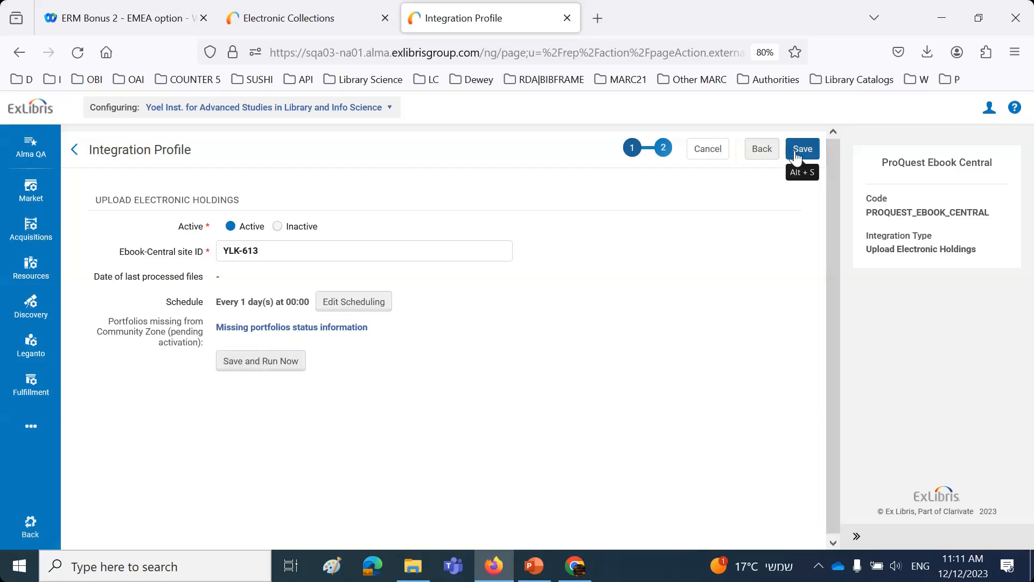
{"action": "left_click", "coordinate": [706, 155]}
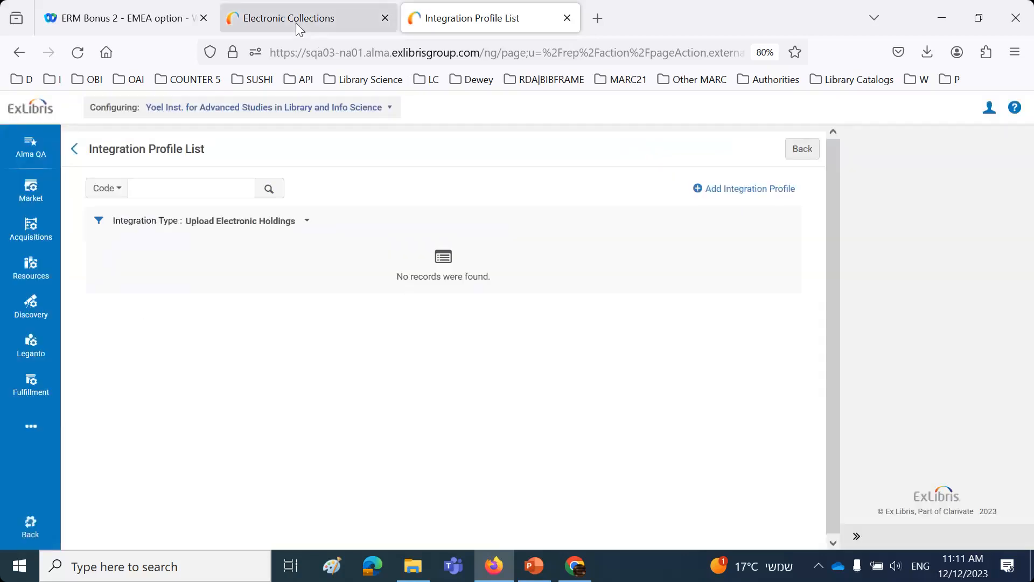
Step: In the Rutgers University Libraries configuration, filter the integration profiles by type Upload Electronic Holdings, then return to the Alma home page
{"action": "left_click", "coordinate": [295, 23]}
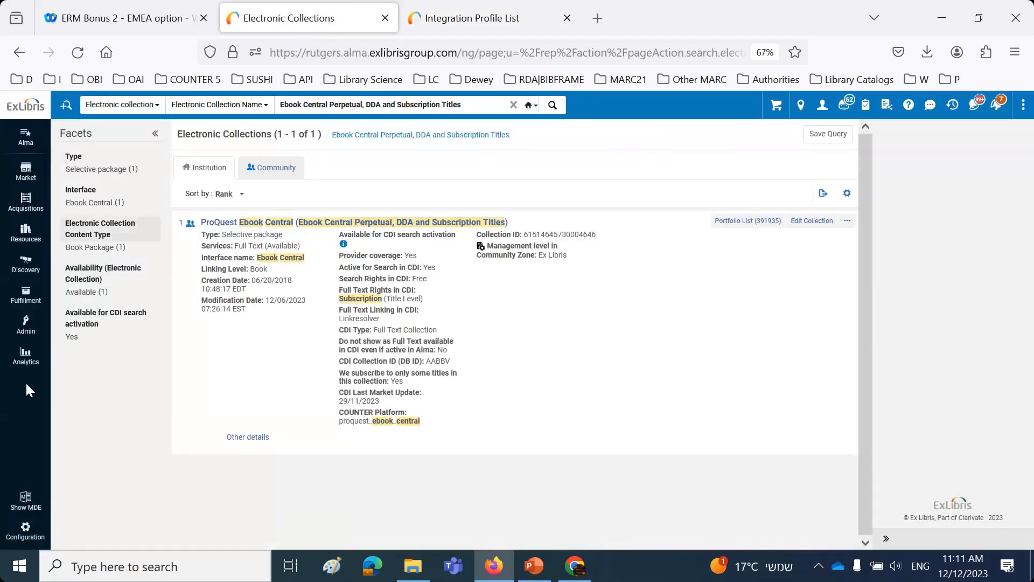
{"action": "left_click", "coordinate": [26, 539]}
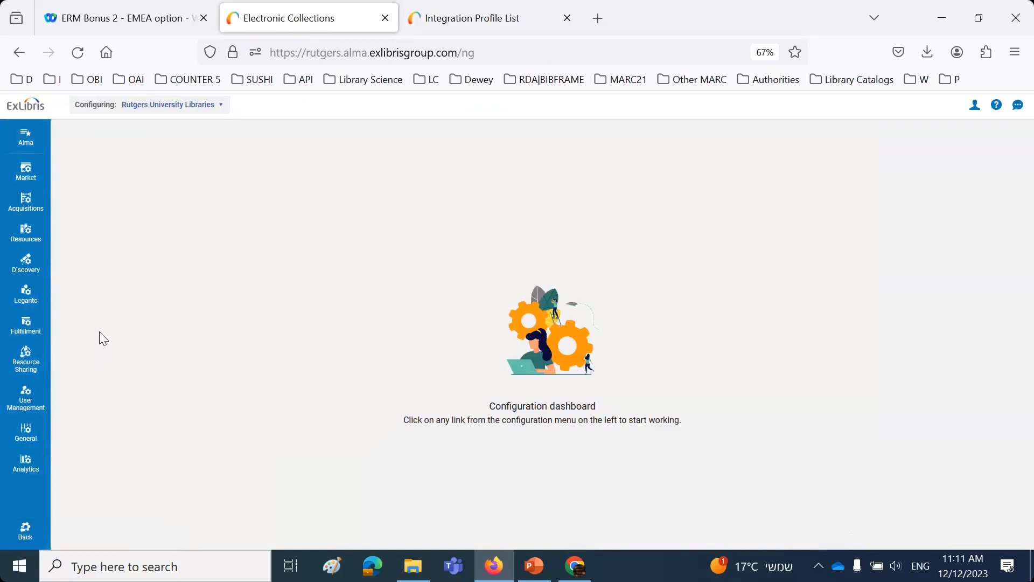
{"action": "left_click", "coordinate": [26, 434]}
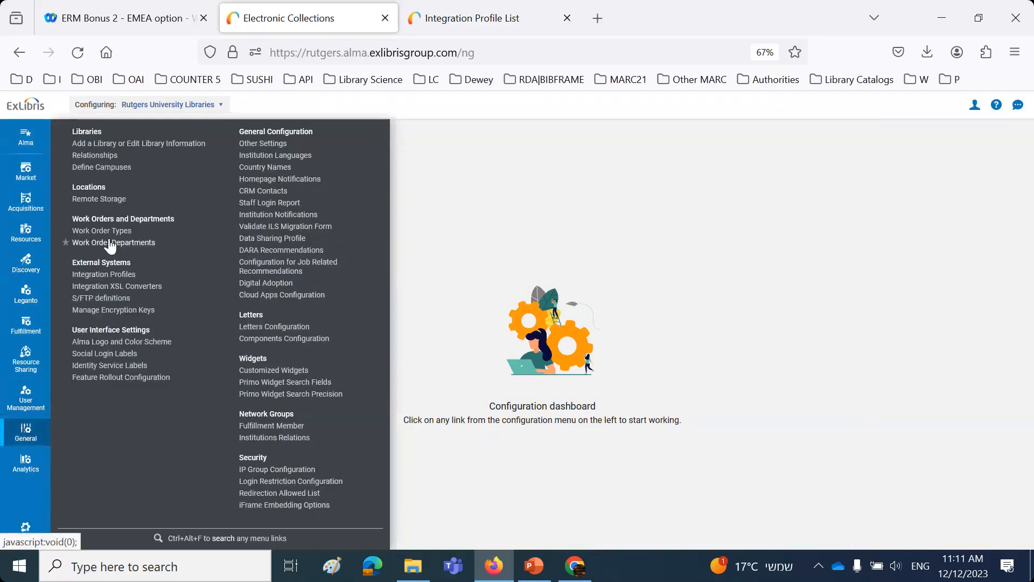
{"action": "left_click", "coordinate": [108, 275]}
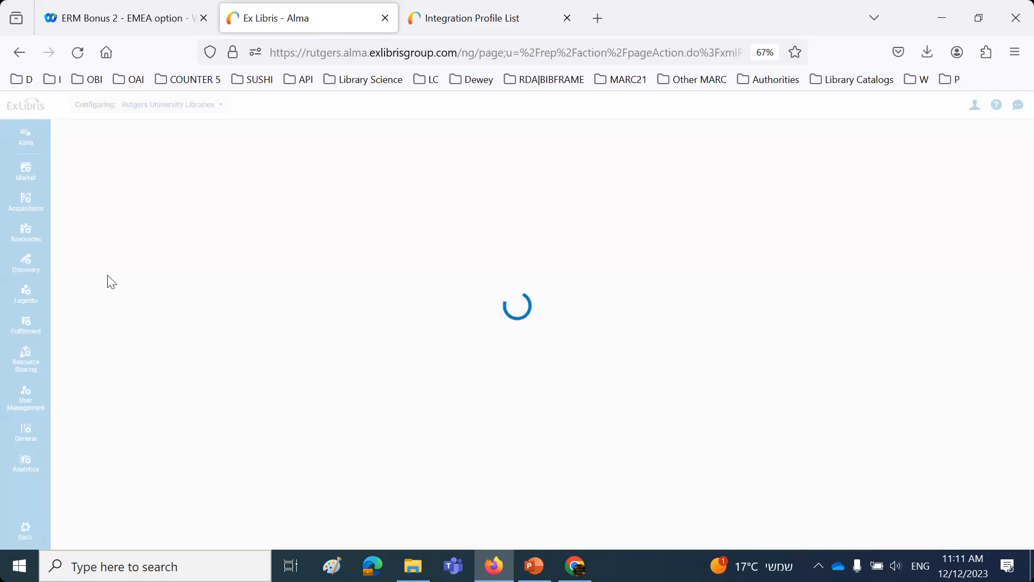
{"action": "left_click", "coordinate": [170, 199]}
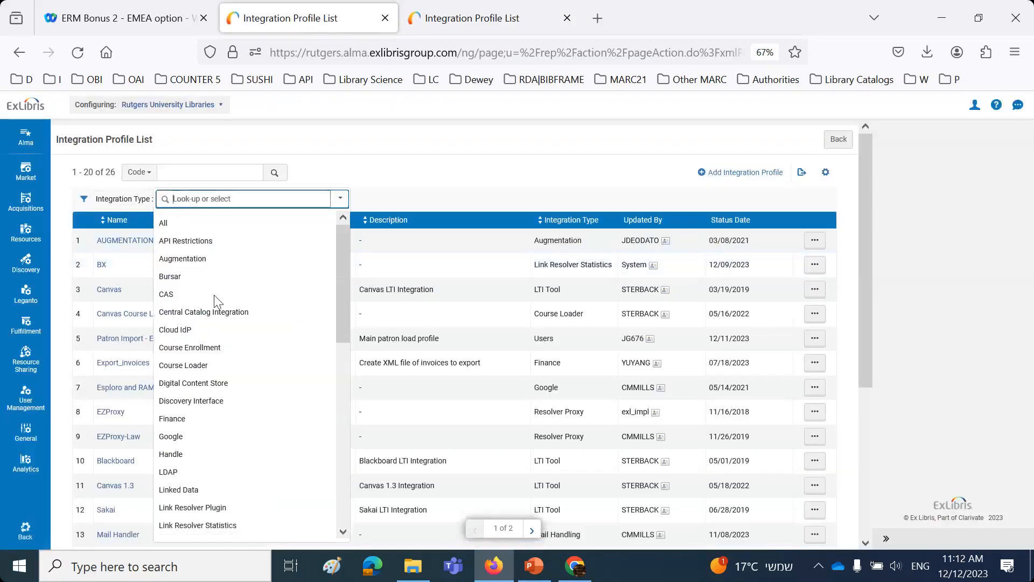
{"action": "scroll", "coordinate": [221, 334], "scroll_direction": "down", "scroll_amount": 6}
{"action": "scroll", "coordinate": [226, 355], "scroll_direction": "down", "scroll_amount": 4}
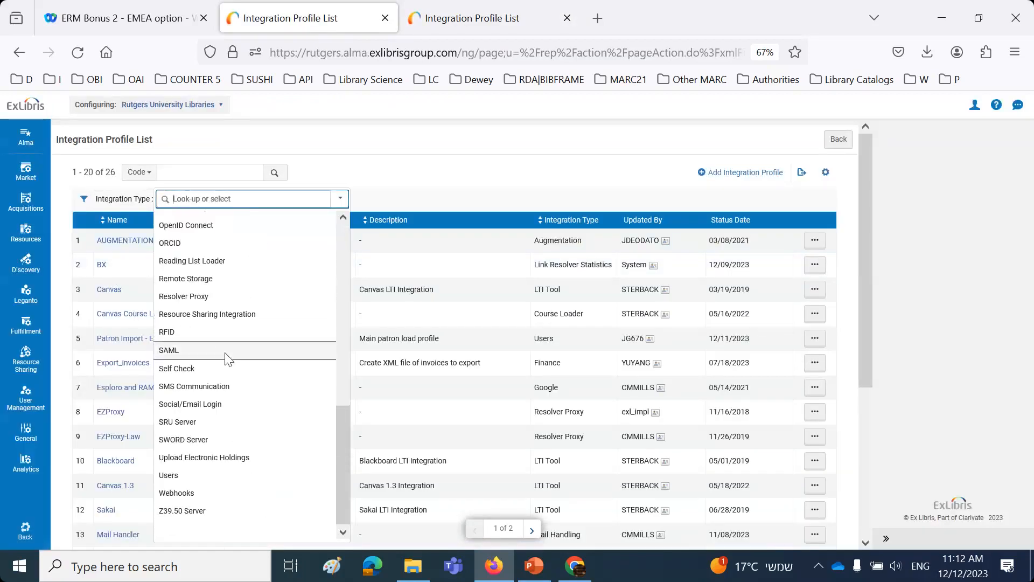
{"action": "left_click", "coordinate": [195, 461]}
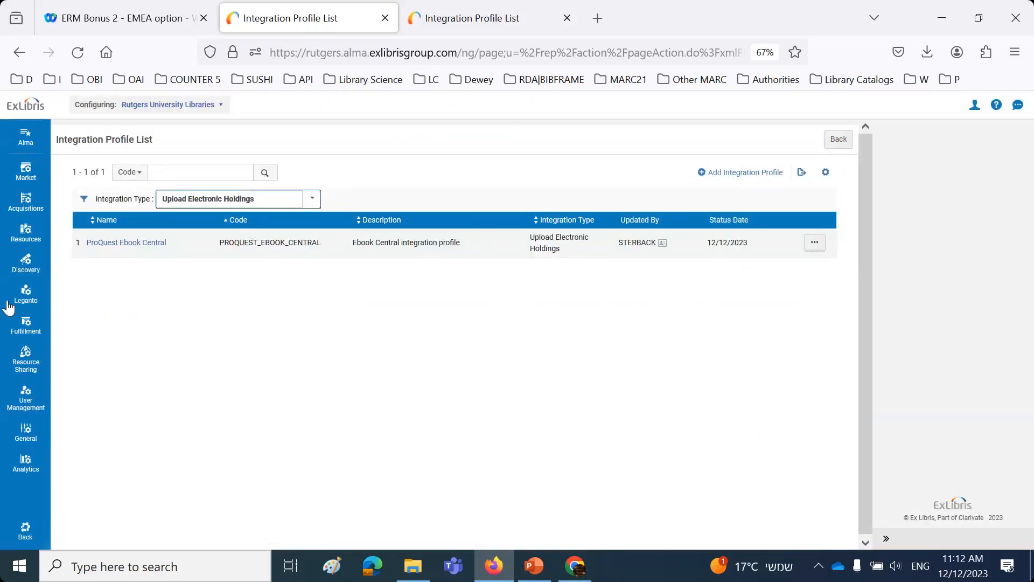
{"action": "left_click", "coordinate": [26, 531]}
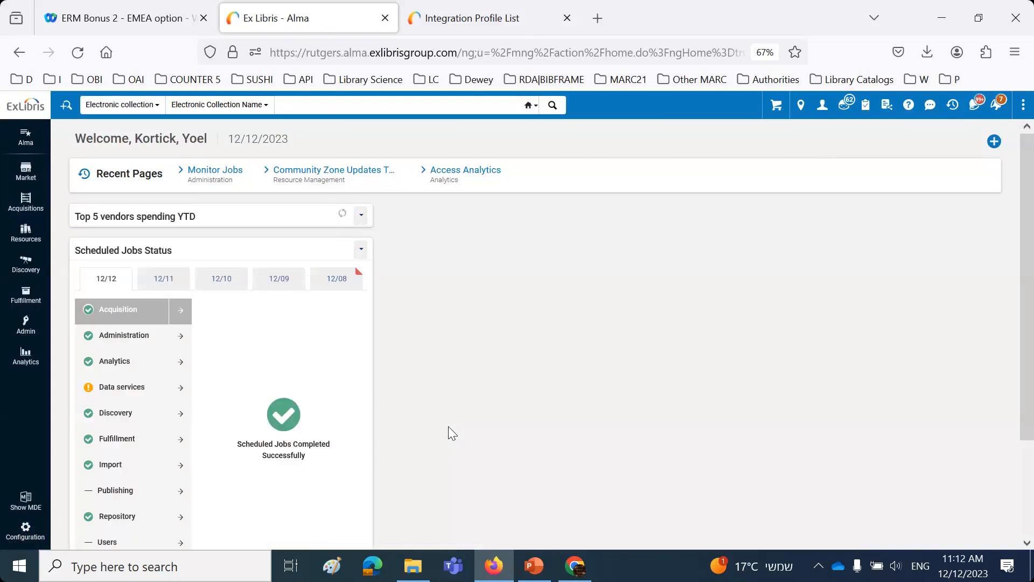
Step: Switch to the PowerPoint setup slide and highlight the site ID wording in item 1 and the collection name in item 2
{"action": "left_click", "coordinate": [533, 564]}
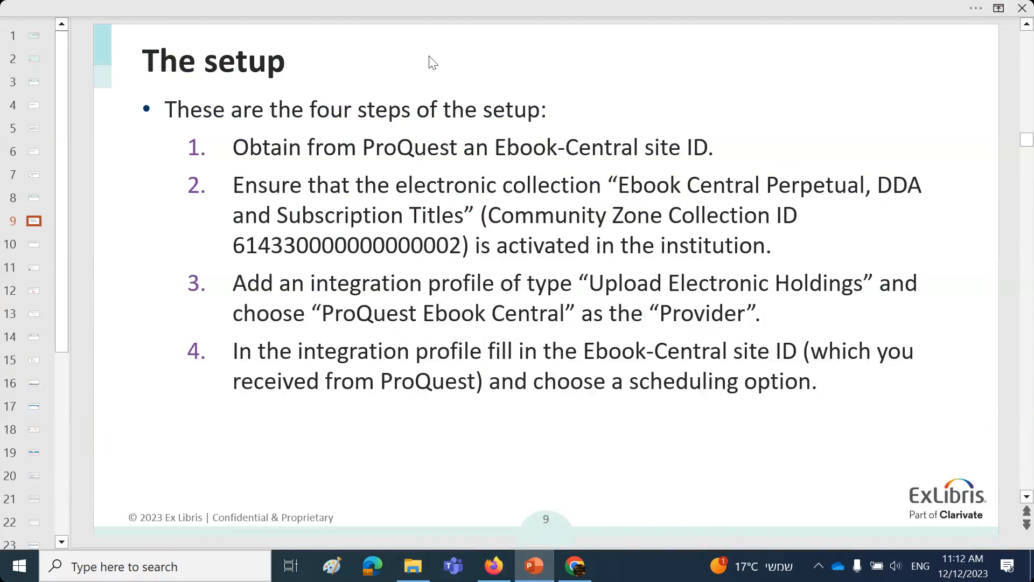
{"action": "left_click_drag", "start_coordinate": [366, 147], "coordinate": [767, 147]}
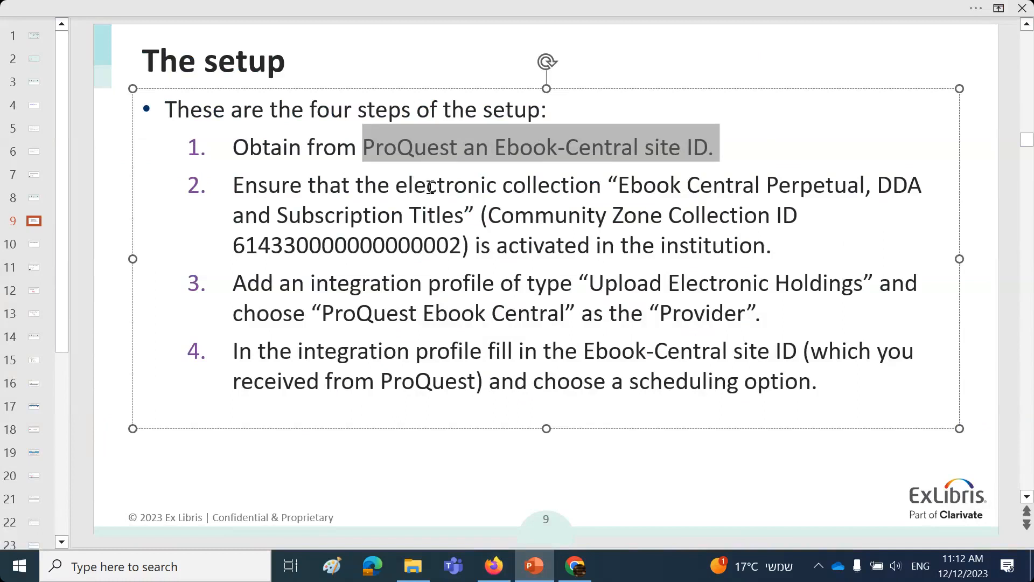
{"action": "left_click", "coordinate": [618, 183]}
{"action": "left_click_drag", "start_coordinate": [618, 184], "coordinate": [469, 217]}
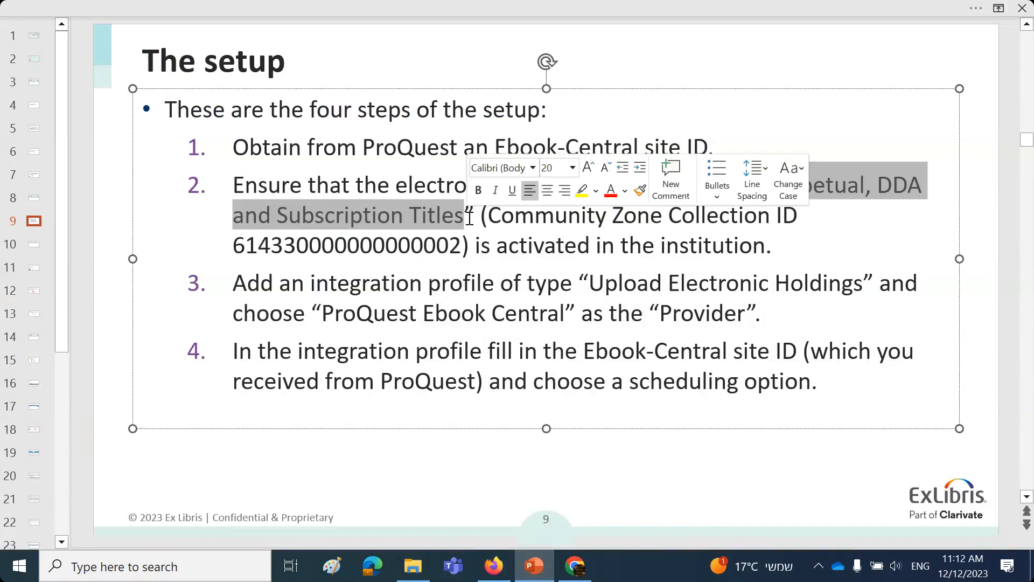
Step: Switch to Firefox and rerun the recent institution search for electronic collection "Ebook Central Perpetual, DDA and Subscription Titles"
{"action": "left_click", "coordinate": [485, 568]}
{"action": "left_click", "coordinate": [303, 103]}
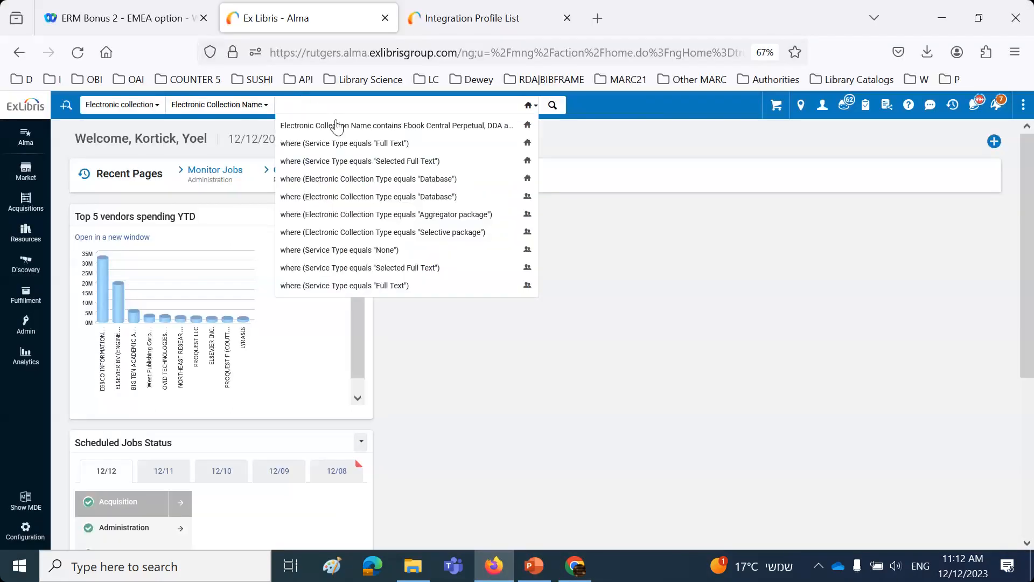
{"action": "left_click", "coordinate": [340, 125]}
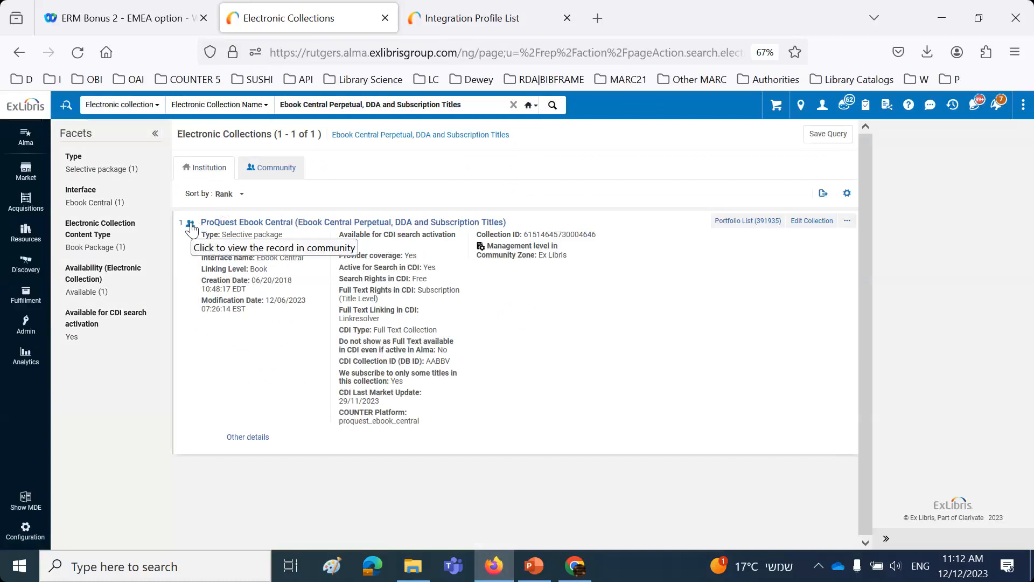
Step: Return to the PowerPoint setup slide and highlight "Add an integration profile of type" in item 3 and "Ebook-Central site ID" in item 4
{"action": "left_click", "coordinate": [534, 566]}
{"action": "left_click_drag", "start_coordinate": [228, 282], "coordinate": [578, 284]}
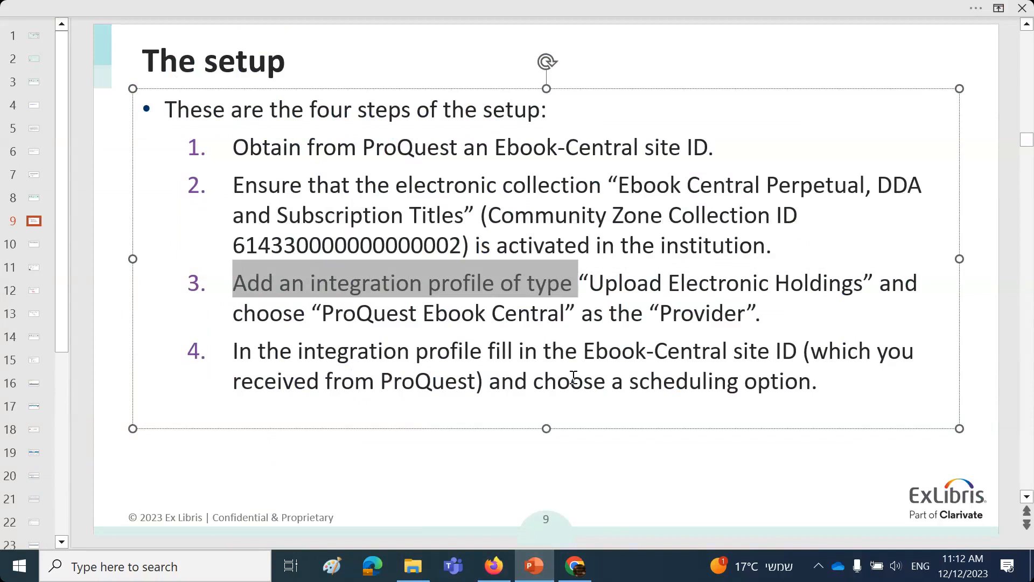
{"action": "left_click_drag", "start_coordinate": [586, 350], "coordinate": [786, 352]}
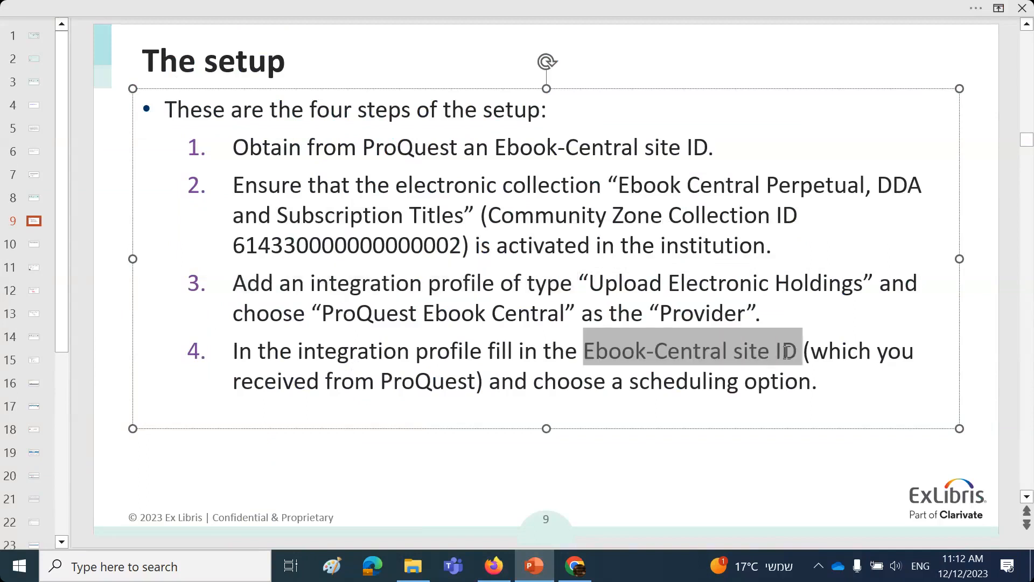
{"action": "left_click", "coordinate": [175, 493]}
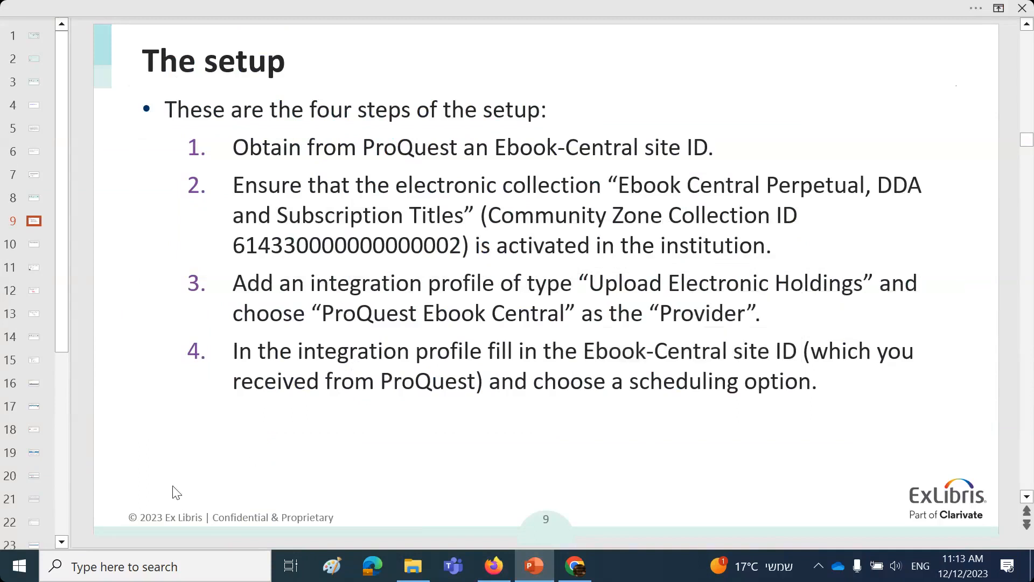
Step: Review the detailed slides for the four setup steps, advancing to slide 14, "The update from ProQuest"
{"action": "key", "text": "Page_Down"}
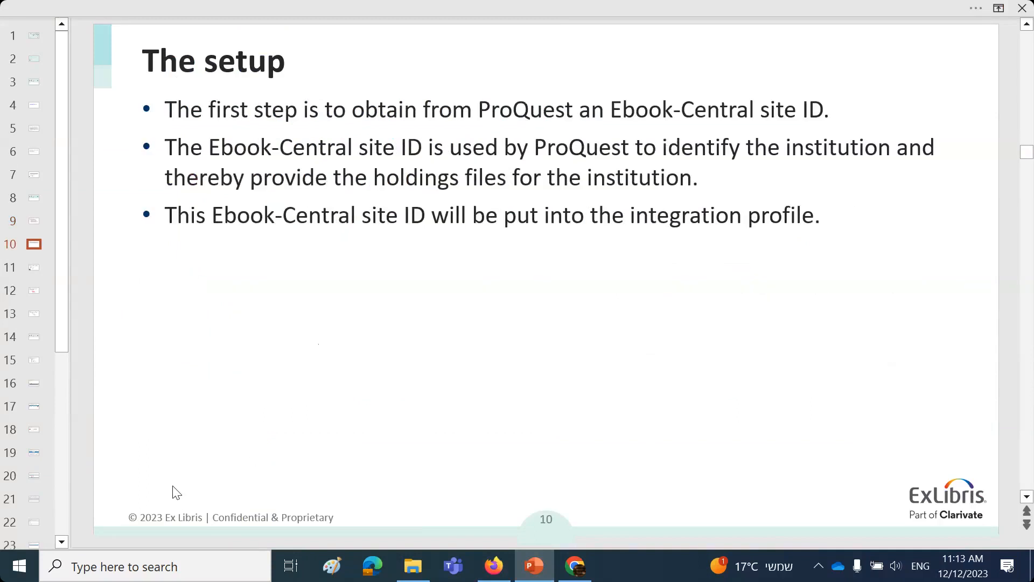
{"action": "key", "text": "Page_Down"}
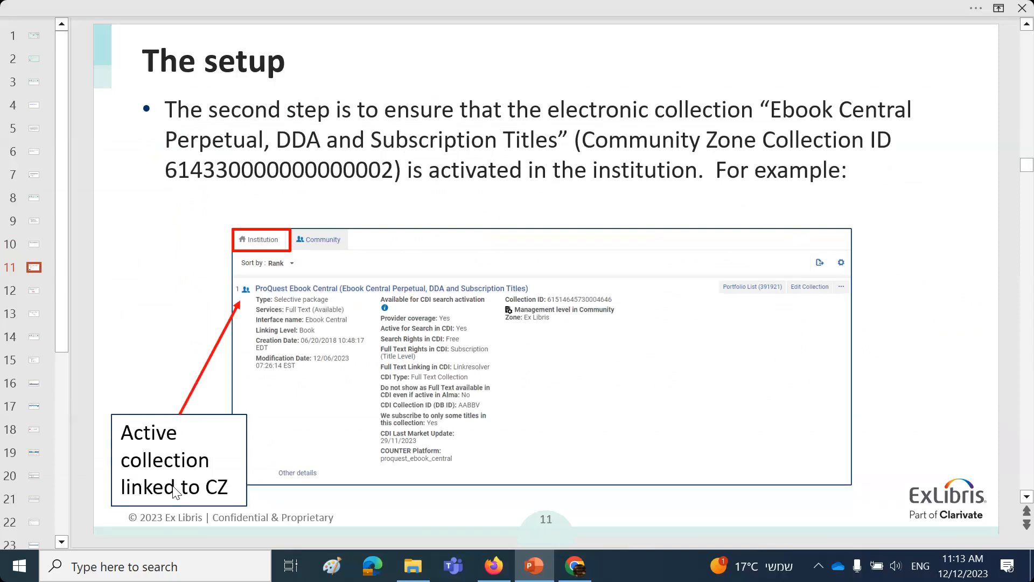
{"action": "key", "text": "Page_Down"}
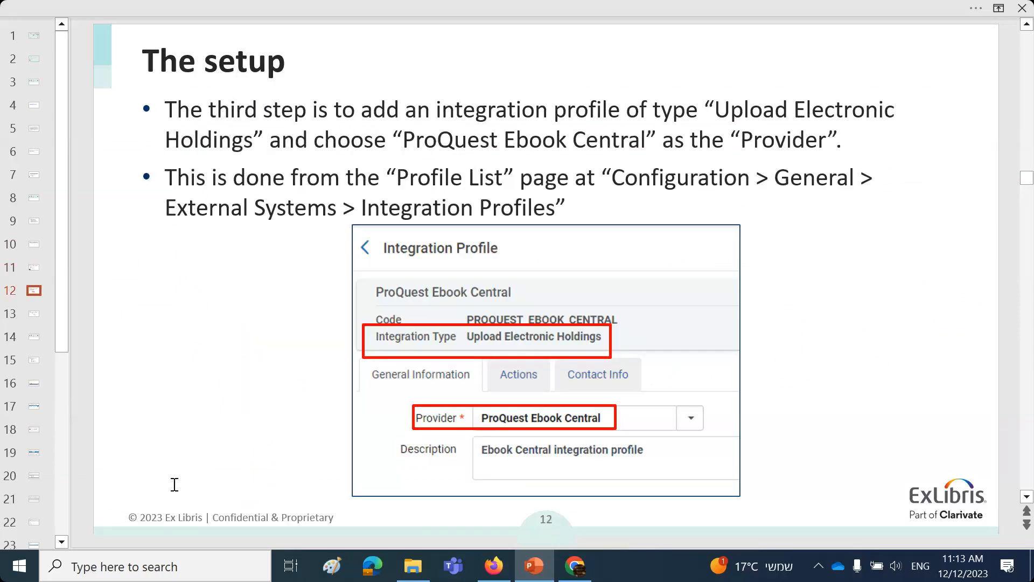
{"action": "key", "text": "Page_Down"}
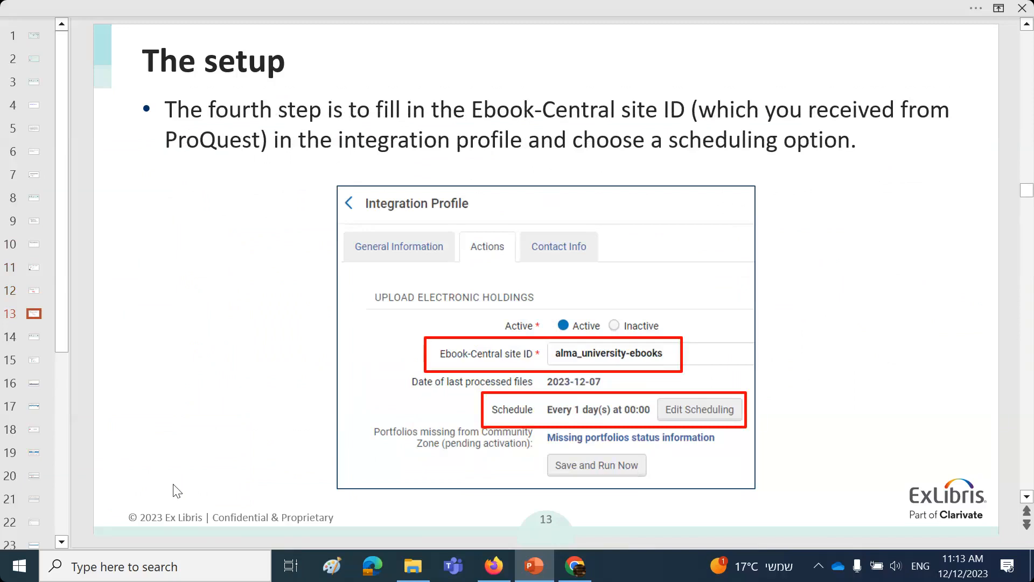
{"action": "key", "text": "Page_Down"}
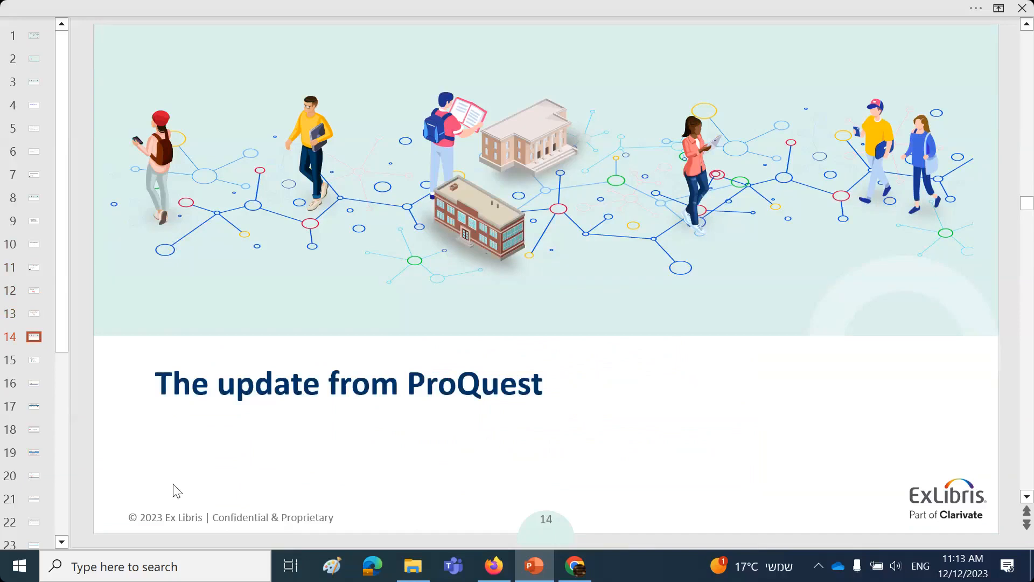
{"action": "left_click", "coordinate": [874, 17]}
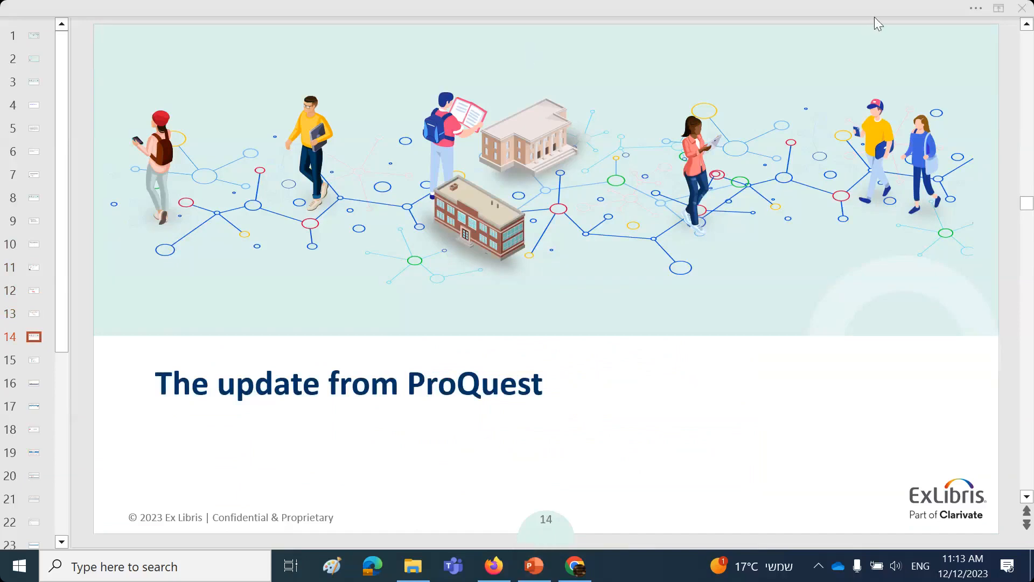
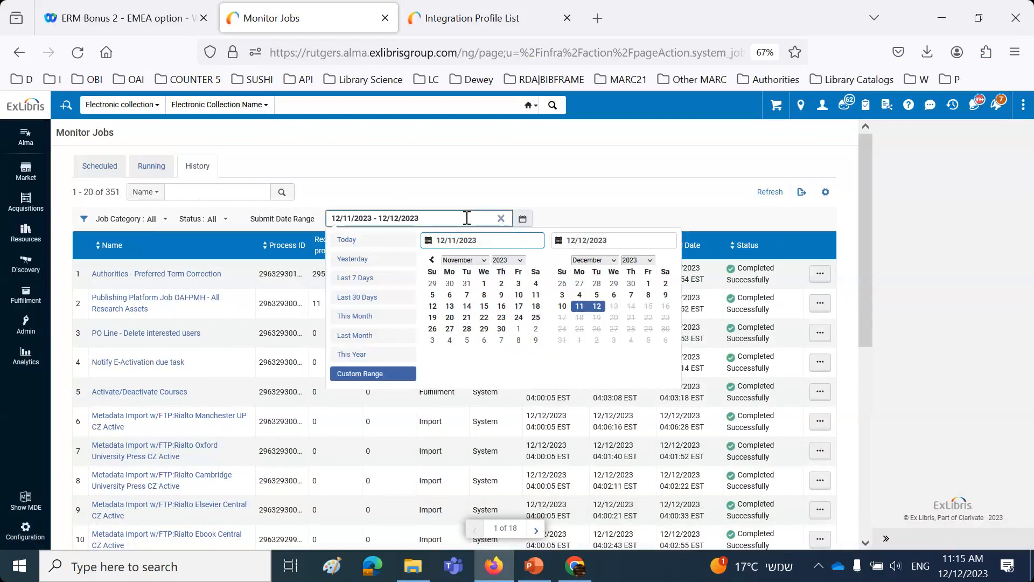
Step: Filter the job history to the last 30 days and search it by name for "upload electronic holdings"
{"action": "left_click", "coordinate": [380, 296]}
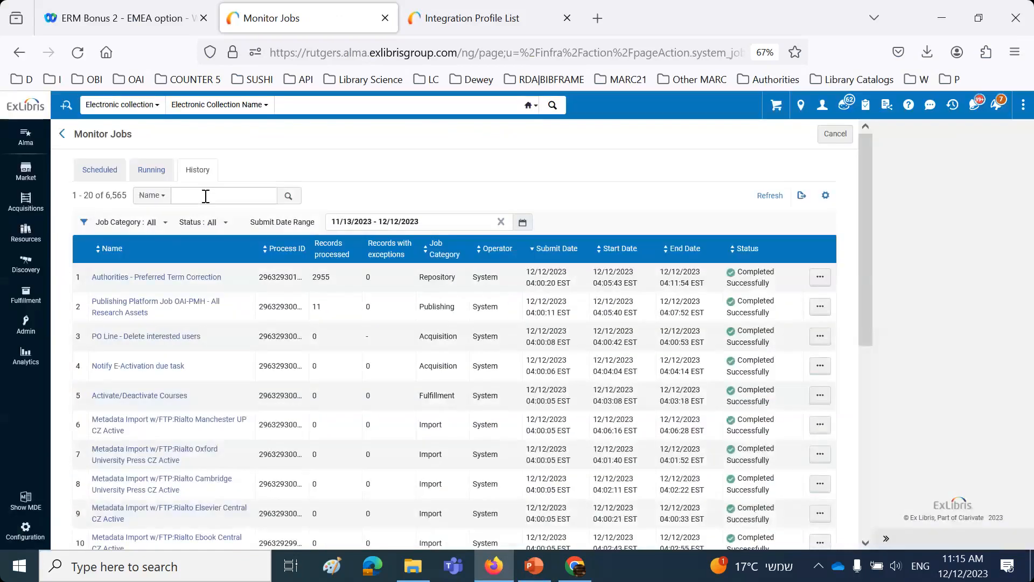
{"action": "left_click", "coordinate": [205, 195]}
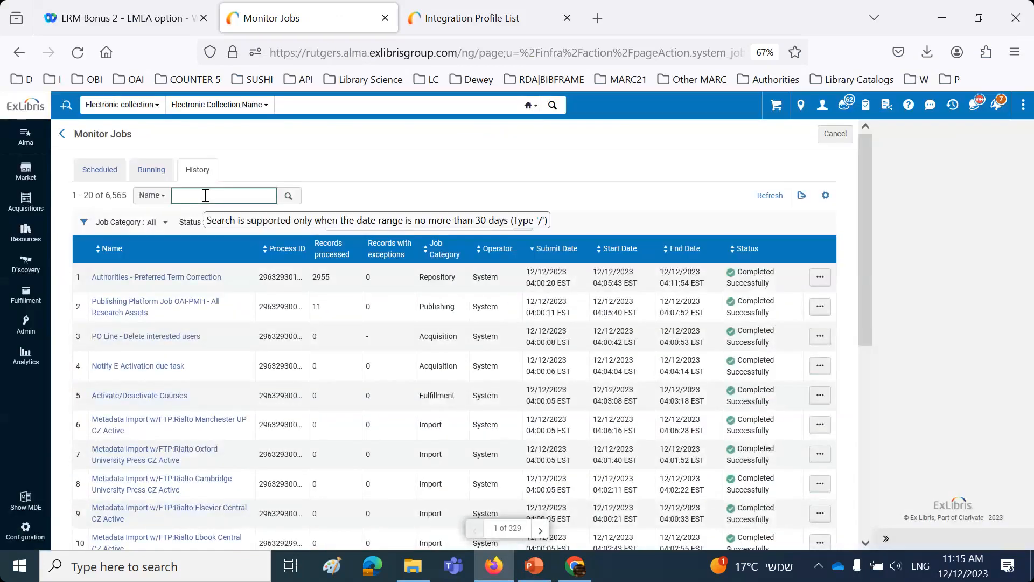
{"action": "type", "text": "up"}
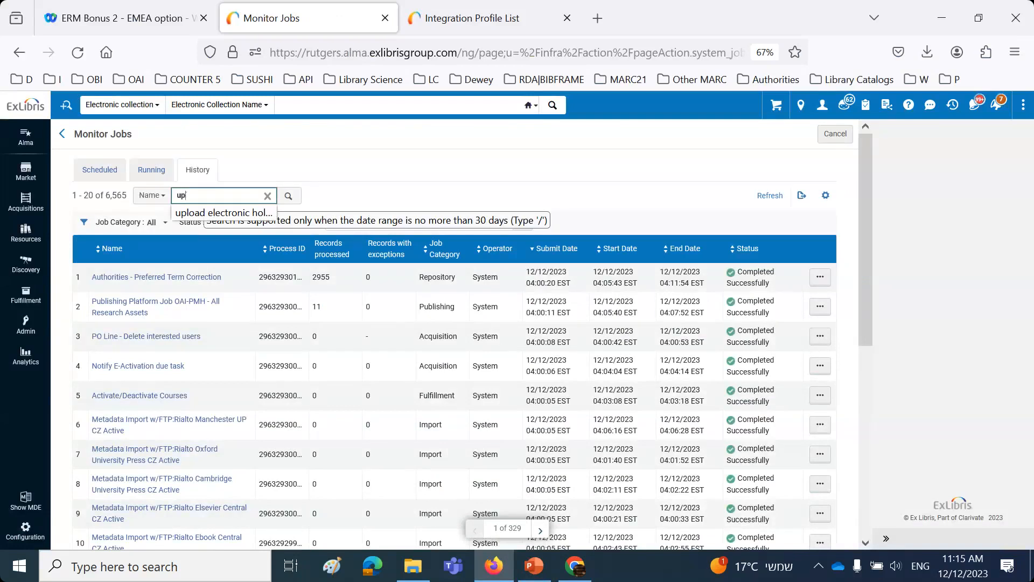
{"action": "left_click", "coordinate": [203, 215]}
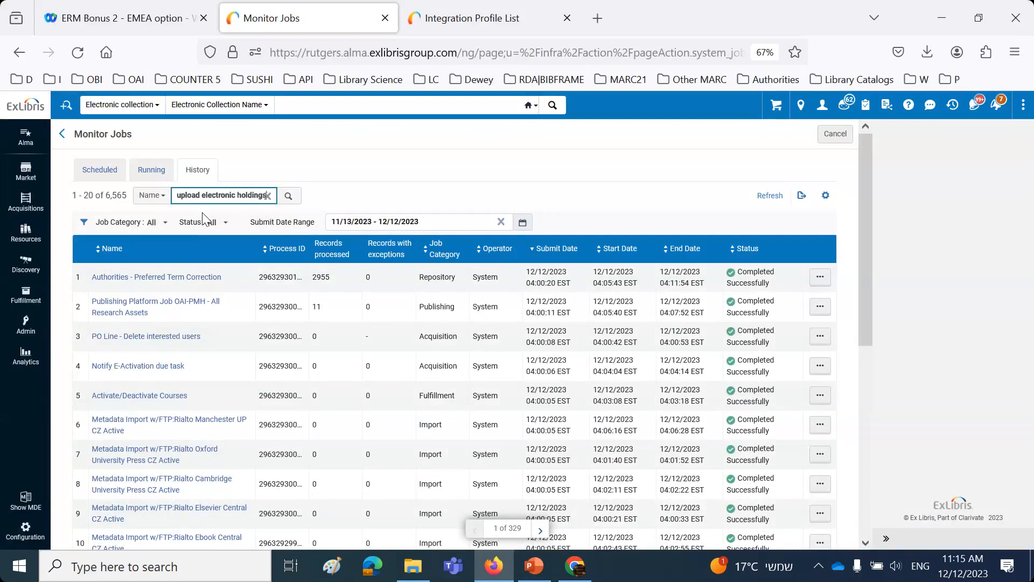
{"action": "left_click", "coordinate": [289, 197]}
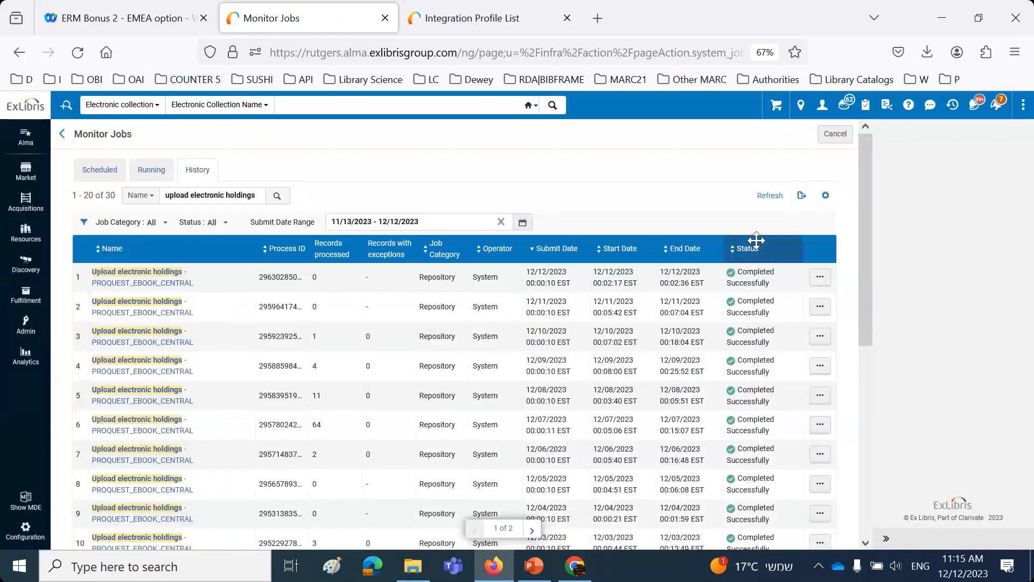
{"action": "left_click", "coordinate": [874, 19]}
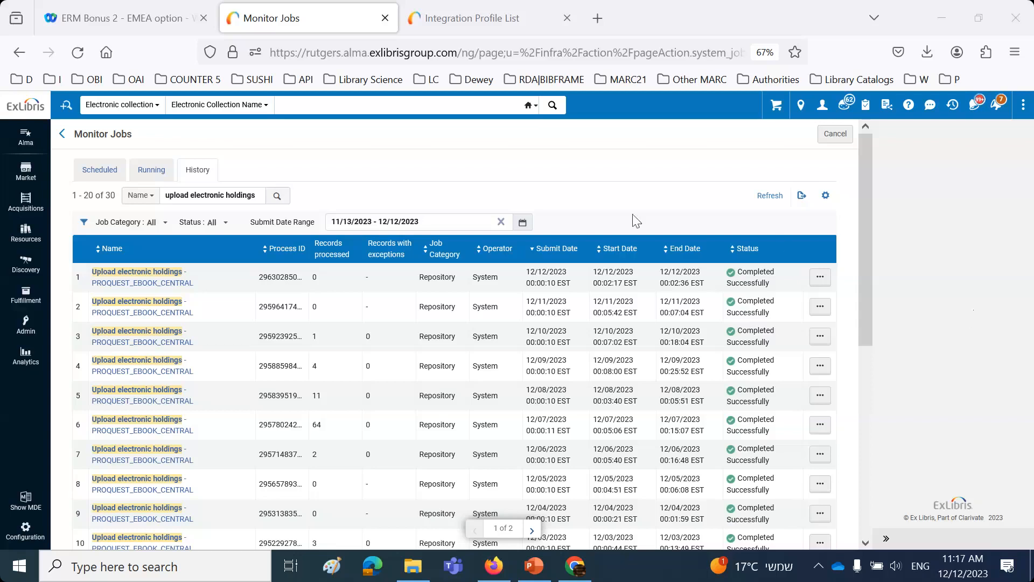
{"action": "left_click", "coordinate": [509, 157]}
{"action": "left_click", "coordinate": [1012, 134]}
Step: Check slide 16 in PowerPoint, then return to Firefox and set the job history's submit date range to 12/06/2023 - 12/07/2023
{"action": "left_click", "coordinate": [534, 565]}
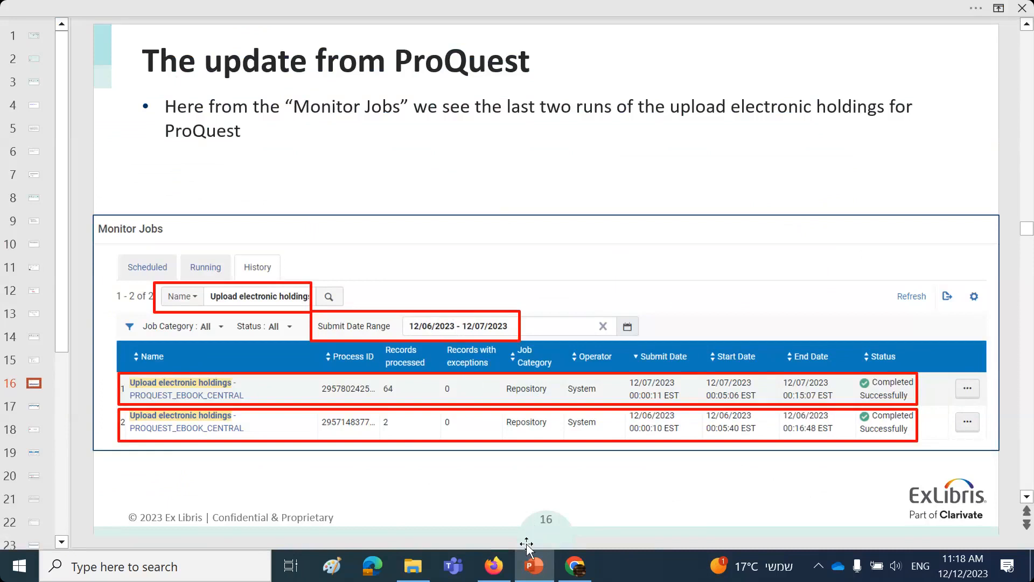
{"action": "left_click", "coordinate": [504, 564]}
{"action": "left_click", "coordinate": [408, 221]}
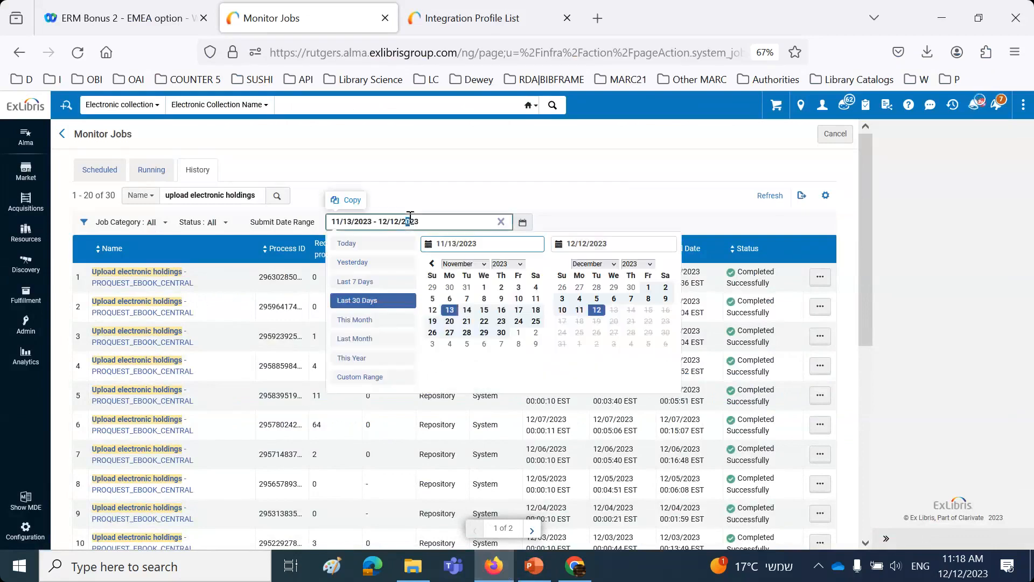
{"action": "left_click", "coordinate": [614, 300]}
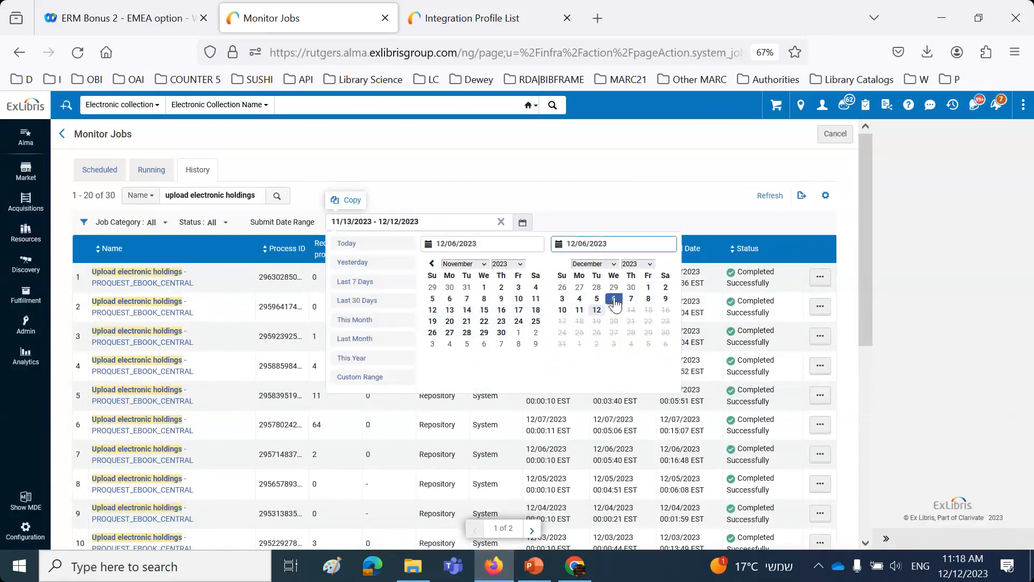
{"action": "left_click", "coordinate": [631, 298]}
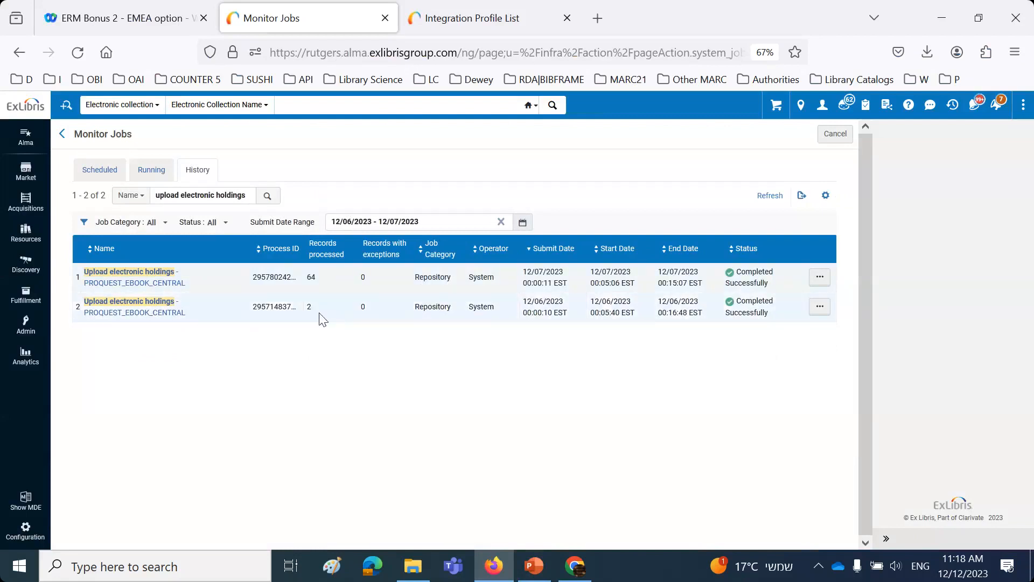
Step: Switch to PowerPoint and review the ProQuest update slides, advancing from slide 16 to slide 19
{"action": "left_click", "coordinate": [534, 566]}
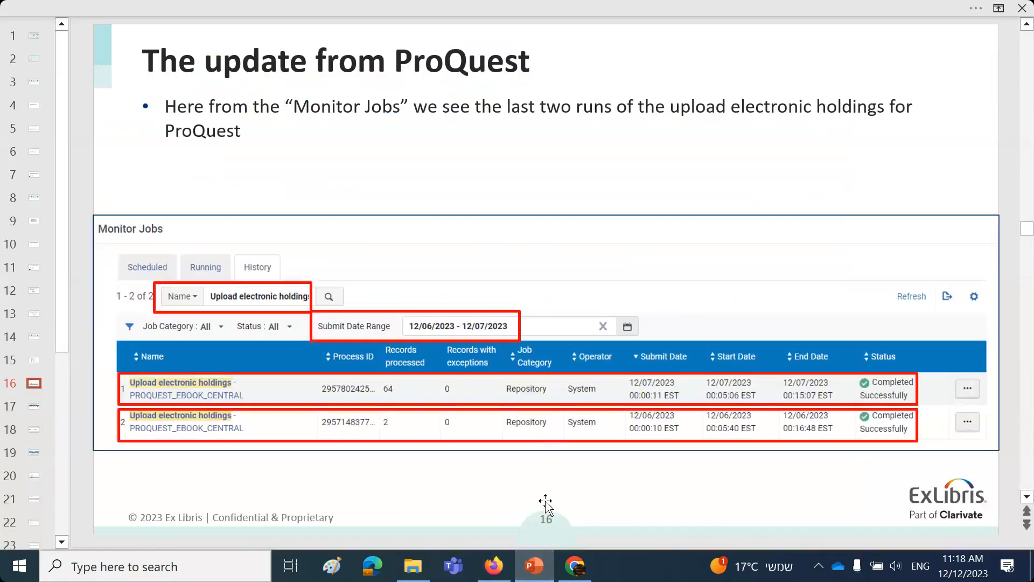
{"action": "left_click", "coordinate": [581, 483]}
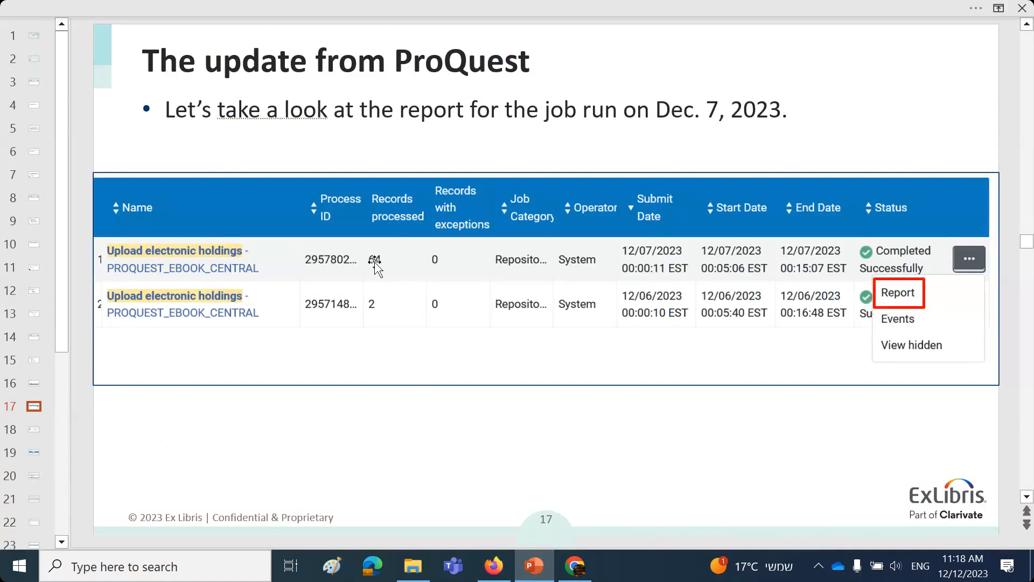
{"action": "key", "text": "Page_Down"}
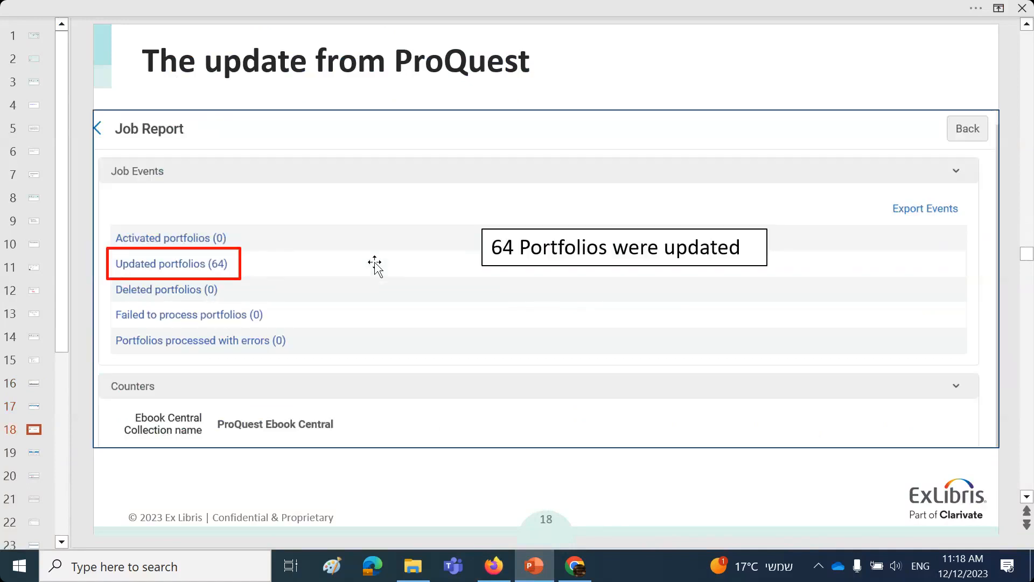
{"action": "key", "text": "Page_Down"}
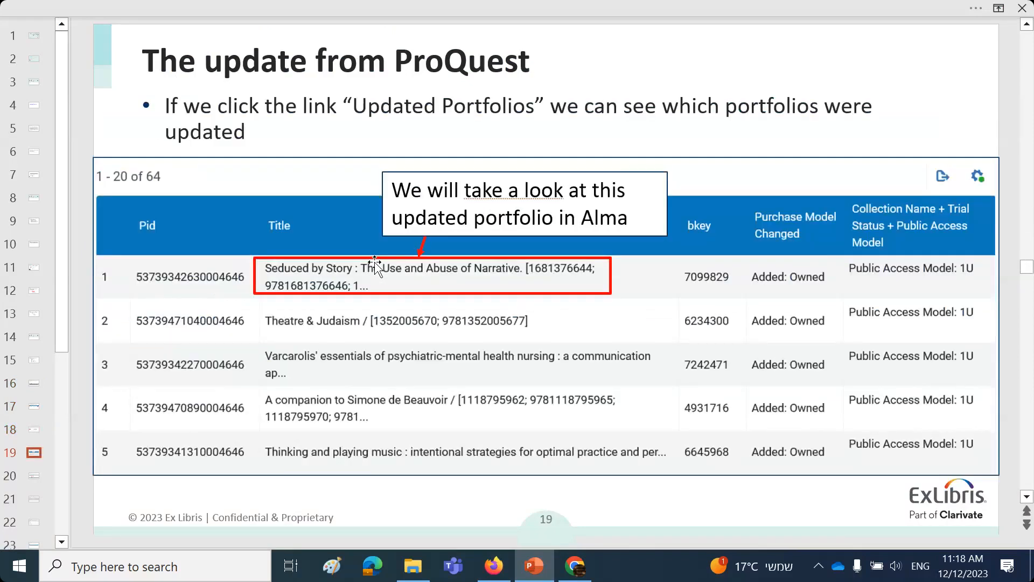
Step: Switch to Firefox, open the report of the 12/07/2023 upload electronic holdings job, and list its updated portfolios
{"action": "left_click", "coordinate": [495, 567]}
{"action": "left_click", "coordinate": [819, 284]}
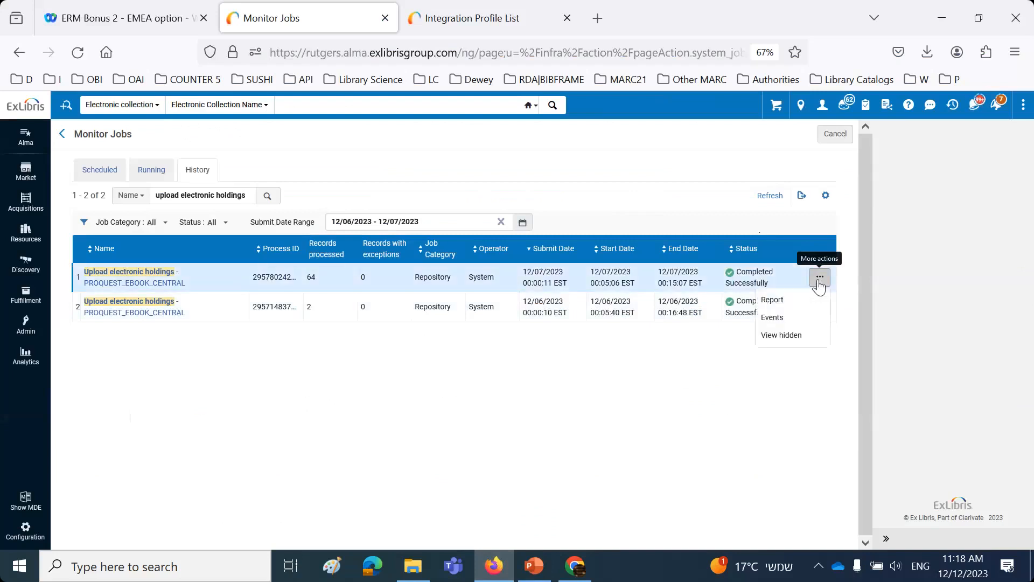
{"action": "left_click", "coordinate": [774, 302]}
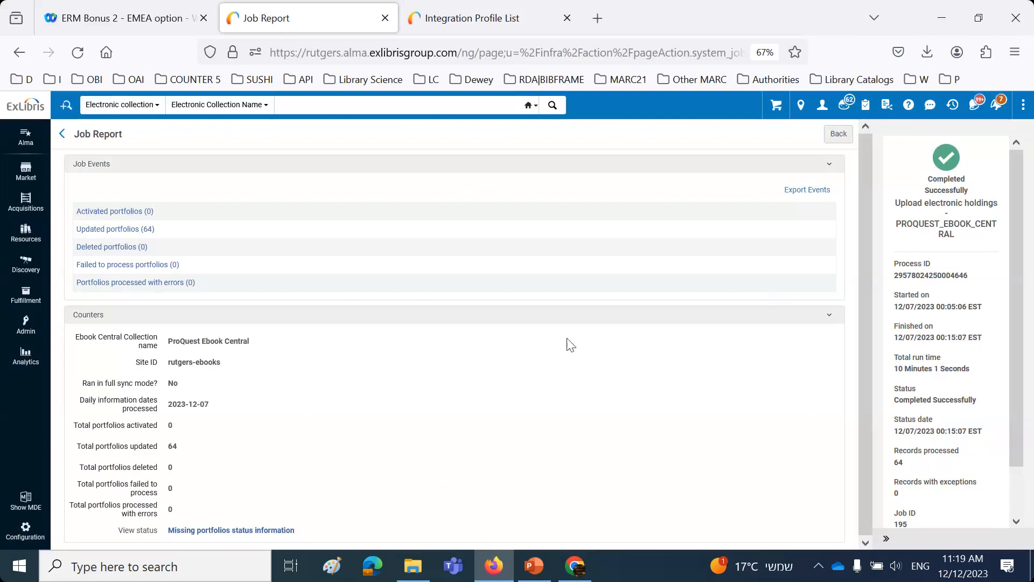
{"action": "left_click", "coordinate": [130, 230]}
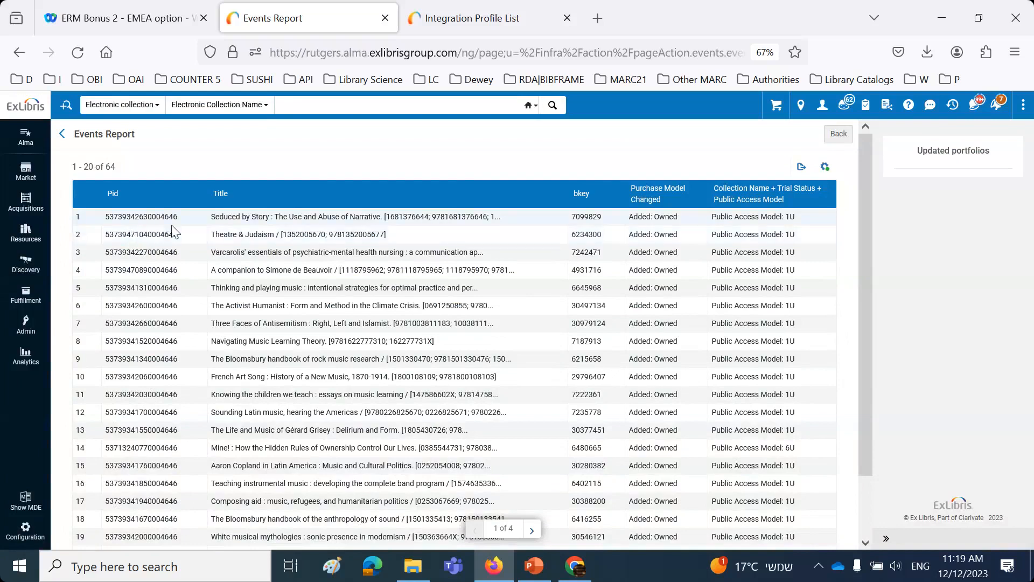
Step: Highlight the first updated portfolio's public access model and copy its title, "Seduced by Story : The Use and Abuse of Narrative."
{"action": "left_click_drag", "start_coordinate": [211, 216], "coordinate": [383, 217]}
{"action": "key", "text": "ctrl+c"}
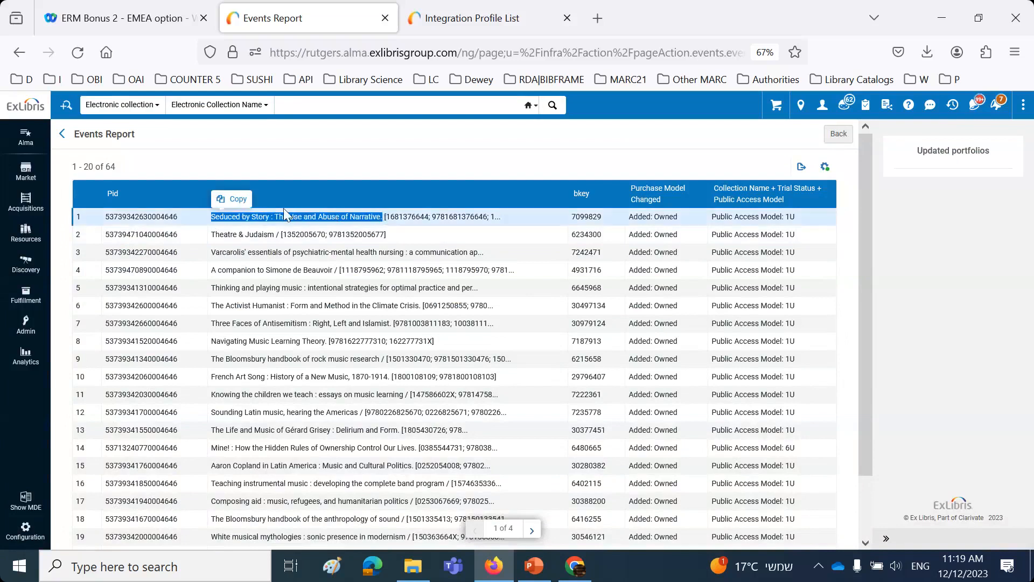
{"action": "left_click", "coordinate": [241, 203]}
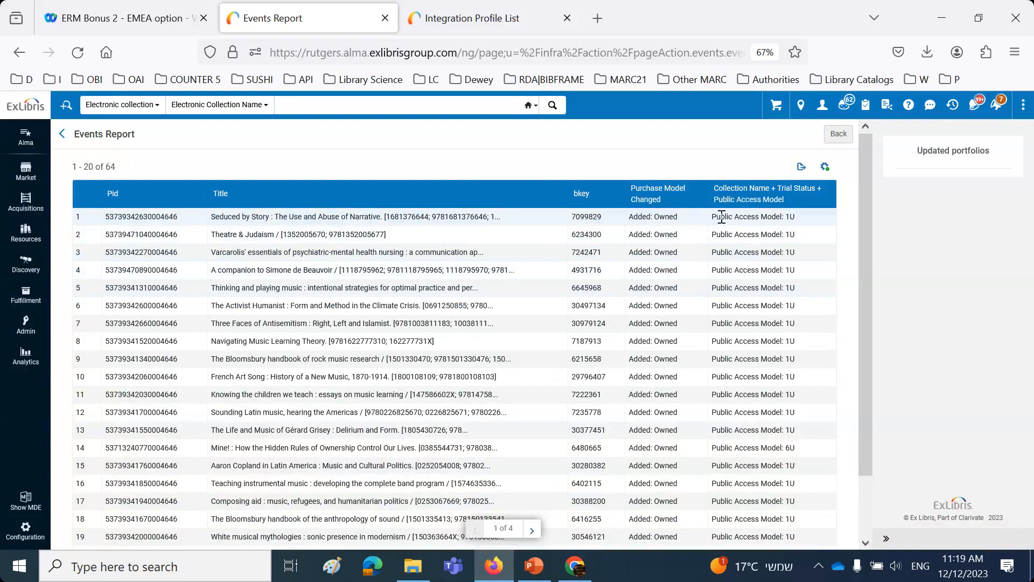
{"action": "left_click_drag", "start_coordinate": [711, 217], "coordinate": [806, 217]}
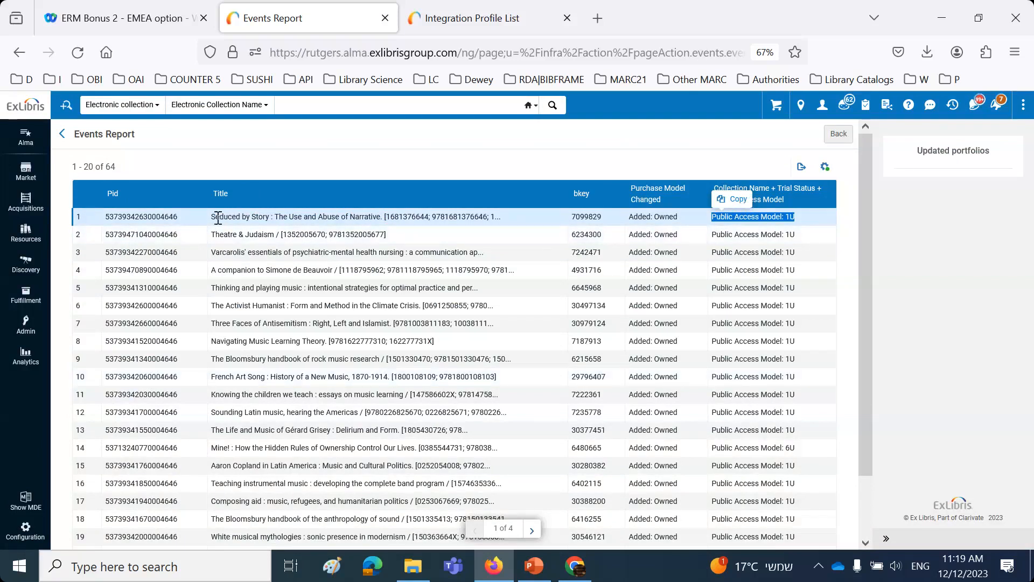
{"action": "left_click_drag", "start_coordinate": [214, 217], "coordinate": [380, 221]}
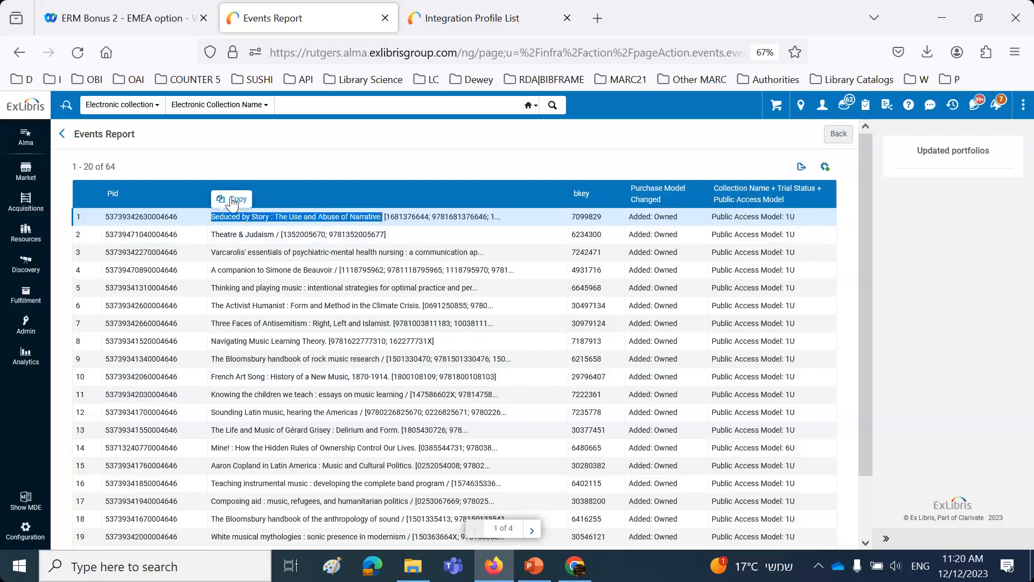
{"action": "left_click", "coordinate": [232, 203]}
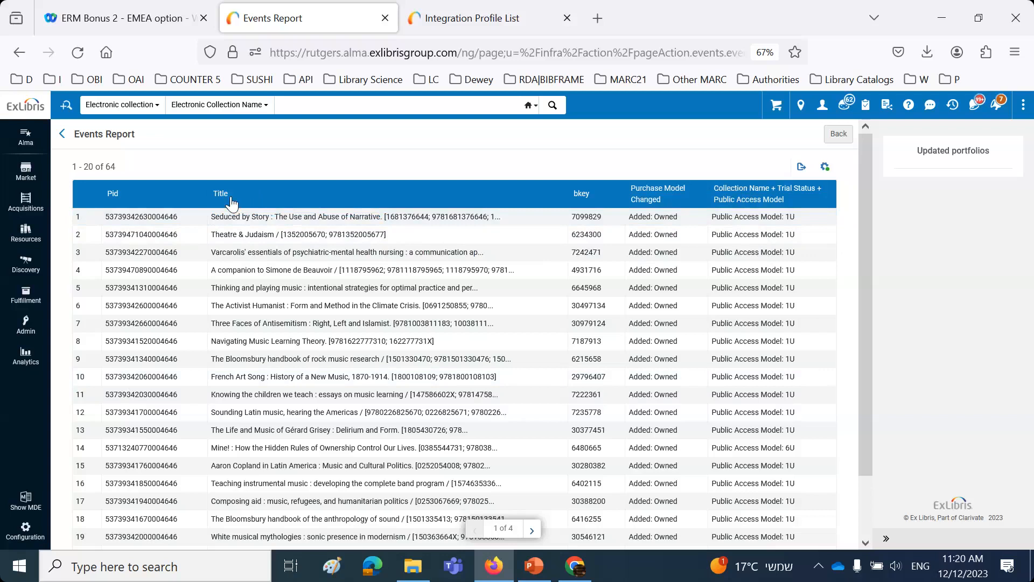
Step: Search electronic portfolios by title for "Seduced by Story : The Use and Abuse of Narrative." and highlight the result's modification date
{"action": "left_click", "coordinate": [838, 135]}
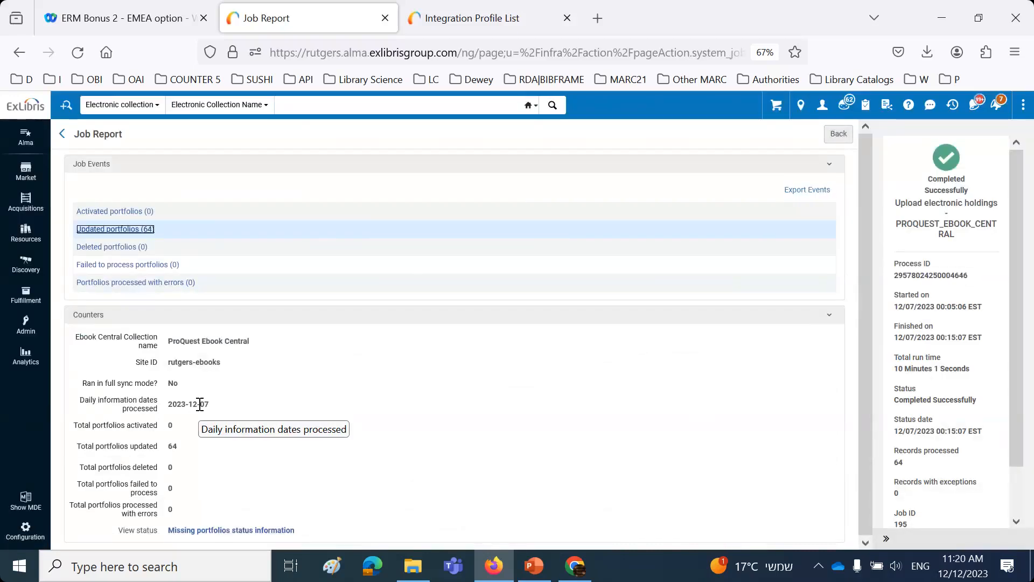
{"action": "left_click", "coordinate": [140, 108]}
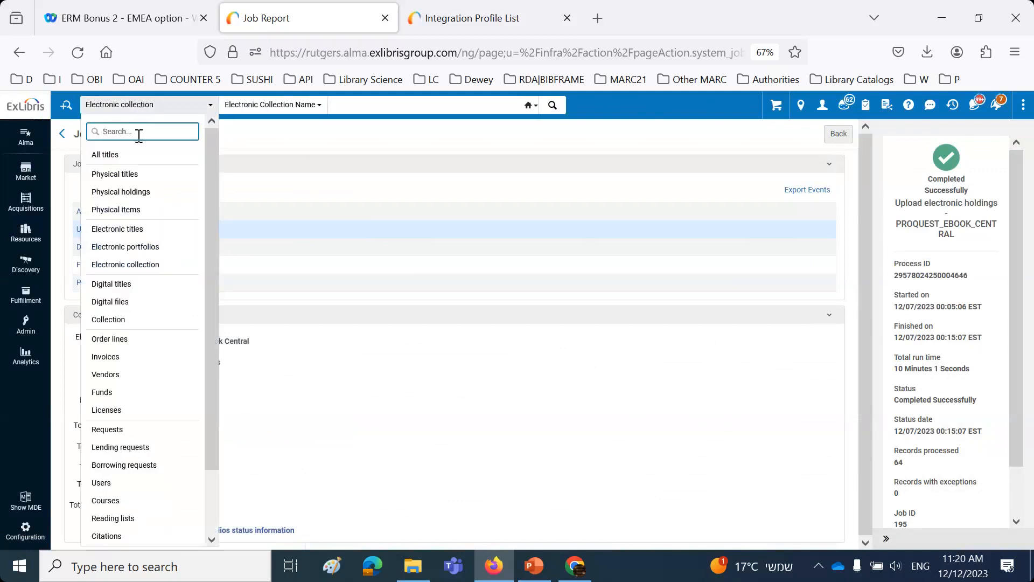
{"action": "left_click", "coordinate": [153, 251]}
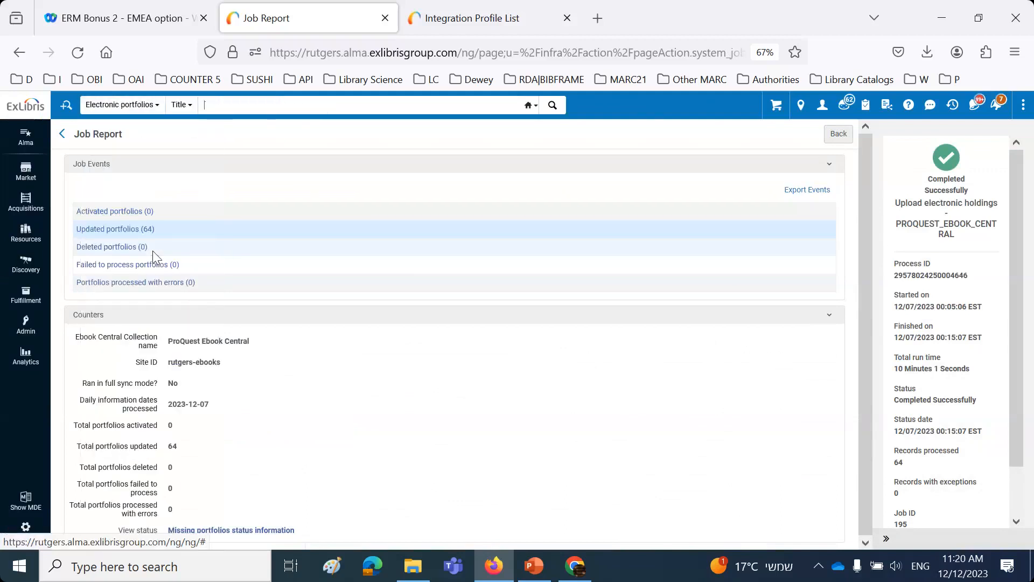
{"action": "left_click", "coordinate": [234, 104]}
{"action": "key", "text": "ctrl+v"}
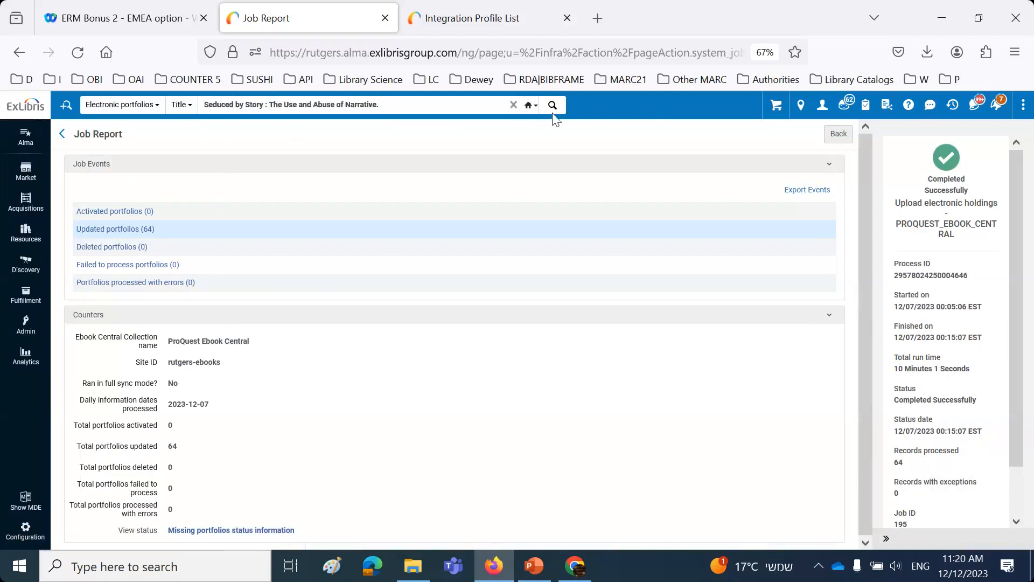
{"action": "left_click", "coordinate": [553, 105]}
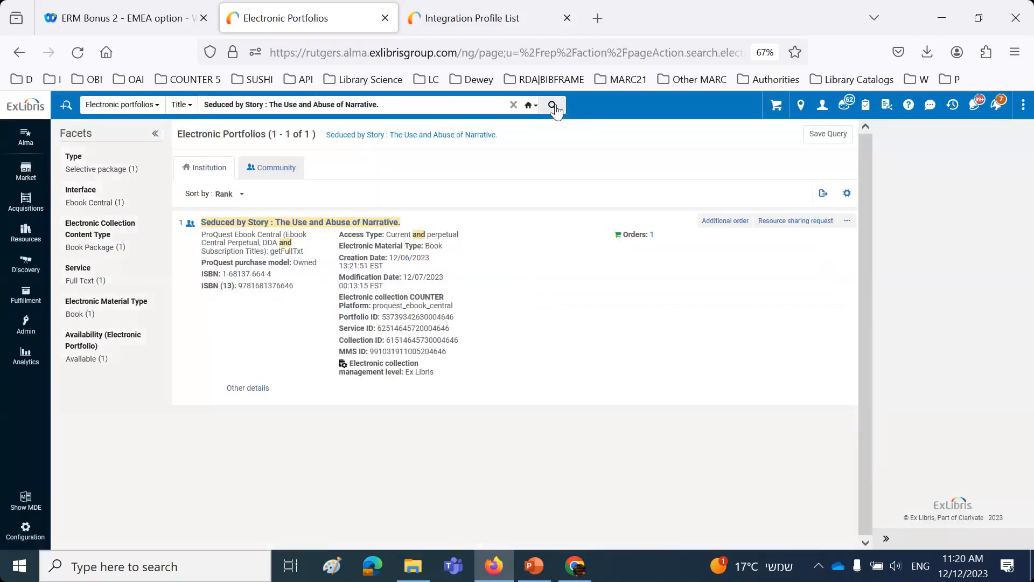
{"action": "left_click", "coordinate": [409, 284]}
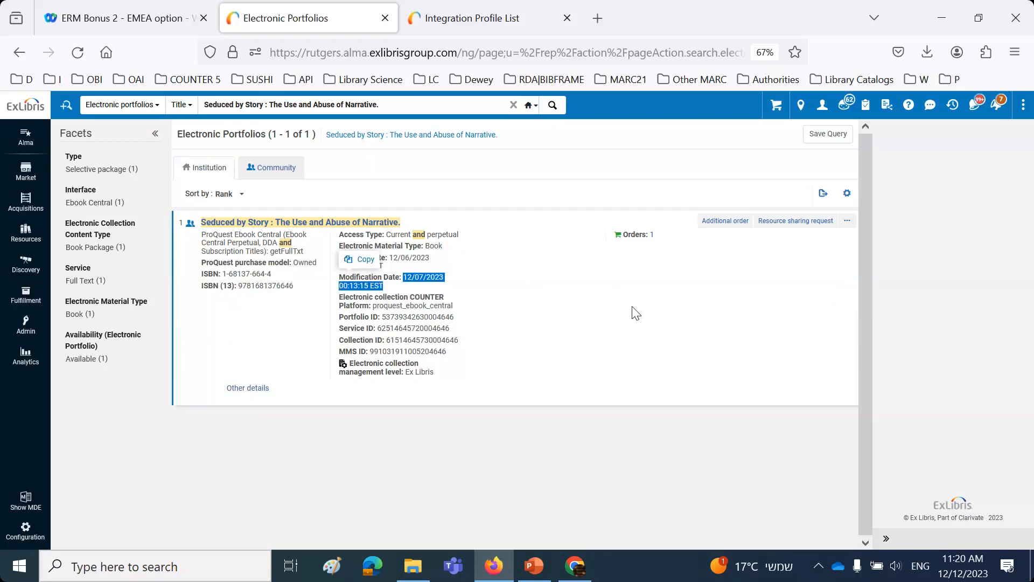
{"action": "left_click", "coordinate": [605, 434]}
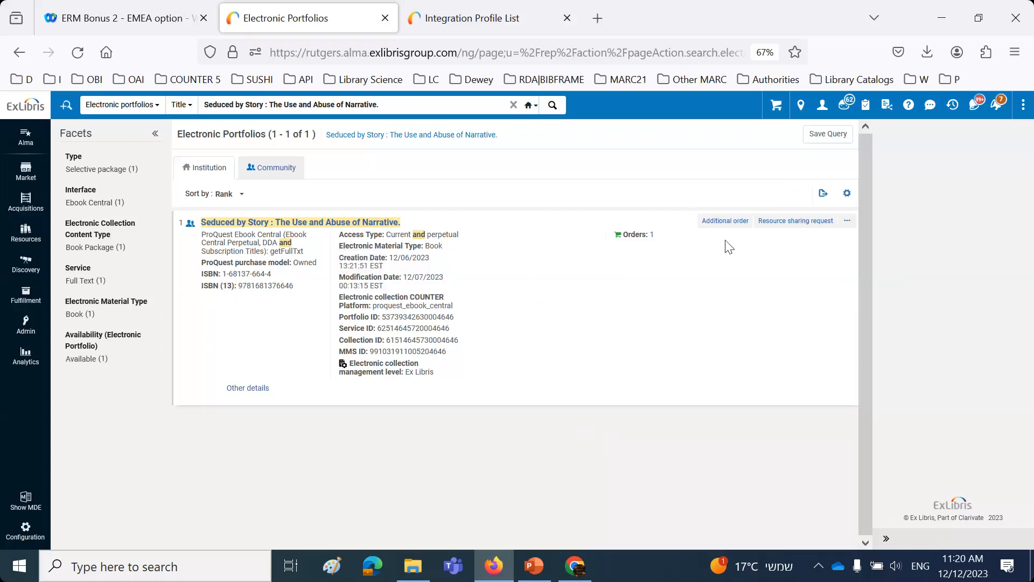
Step: Open the "Seduced by Story" portfolio for editing and review its collection, service and ID information in the record summary
{"action": "left_click", "coordinate": [847, 221]}
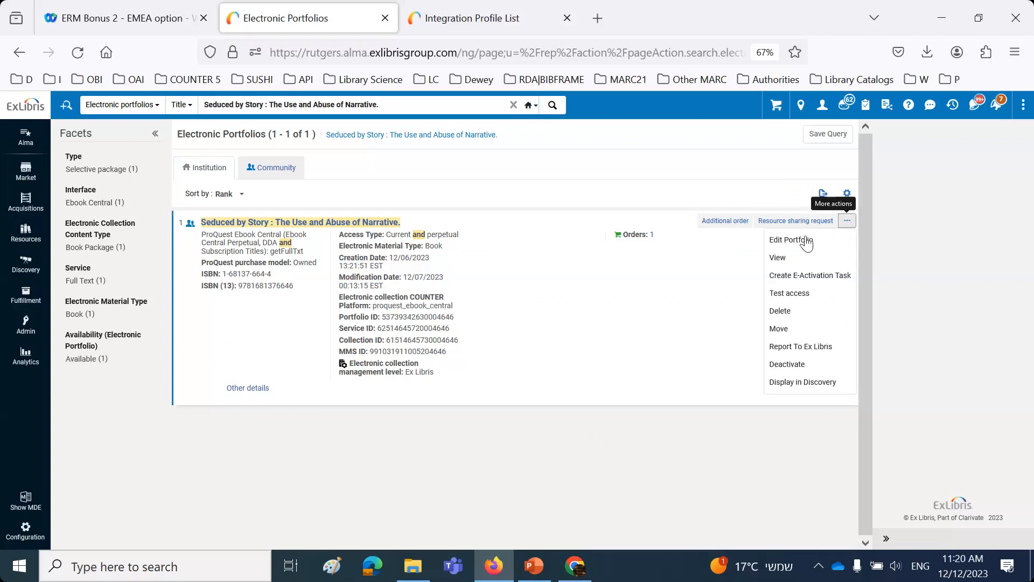
{"action": "left_click", "coordinate": [804, 246]}
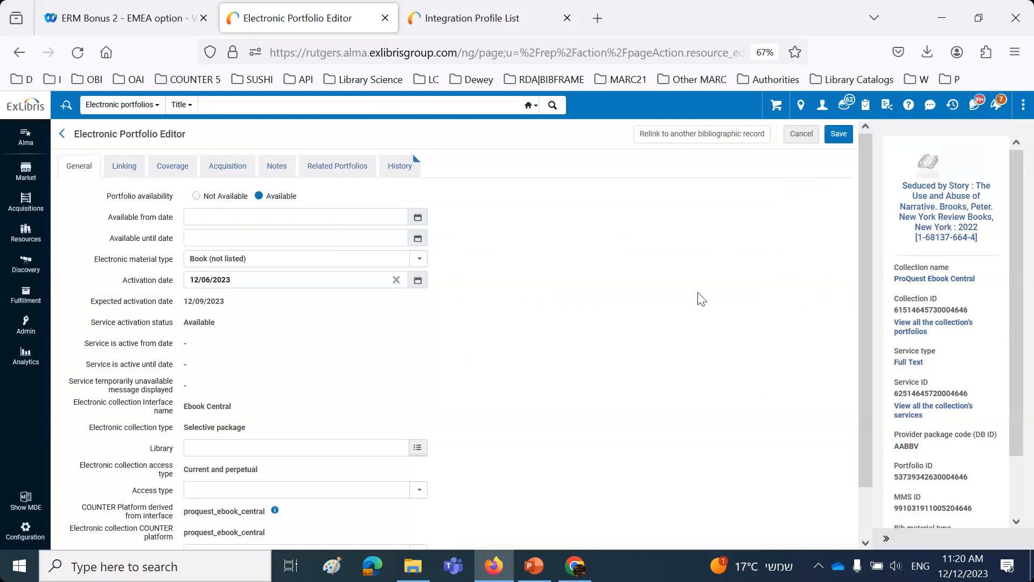
{"action": "scroll", "coordinate": [919, 321], "scroll_direction": "down", "scroll_amount": 2}
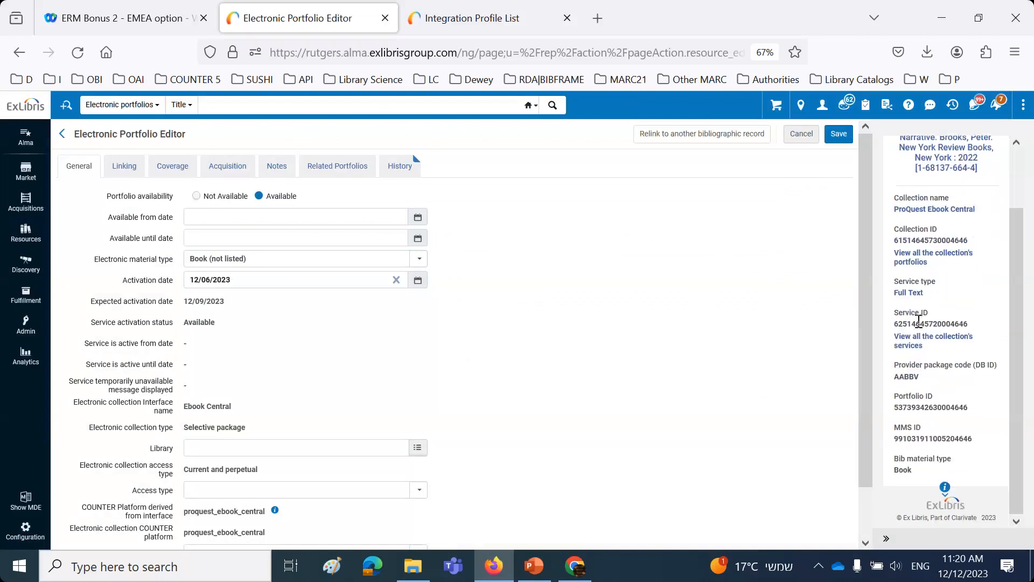
{"action": "scroll", "coordinate": [921, 326], "scroll_direction": "up", "scroll_amount": 2}
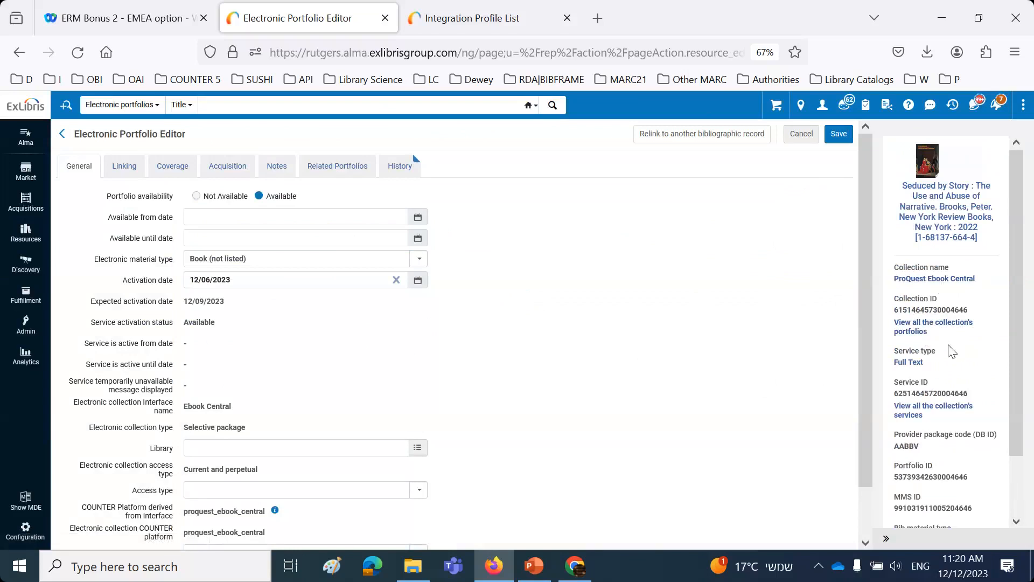
{"action": "scroll", "coordinate": [948, 350], "scroll_direction": "down", "scroll_amount": 2}
{"action": "scroll", "coordinate": [950, 351], "scroll_direction": "down", "scroll_amount": 1}
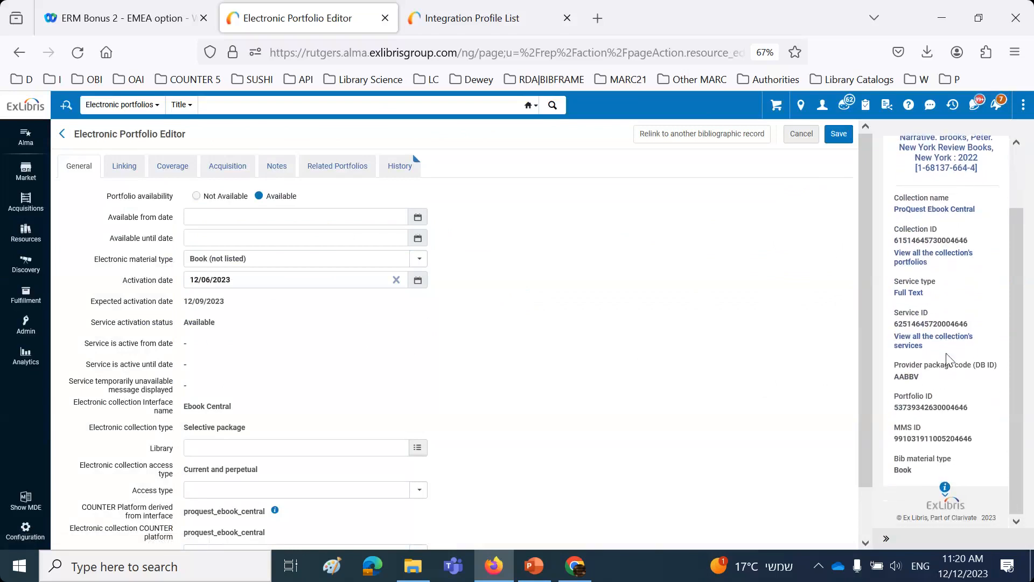
Step: Expand the portfolio's creation and update details, highlight part of the last updated time, and close the editor without saving
{"action": "left_click", "coordinate": [945, 488]}
{"action": "scroll", "coordinate": [949, 491], "scroll_direction": "down", "scroll_amount": 4}
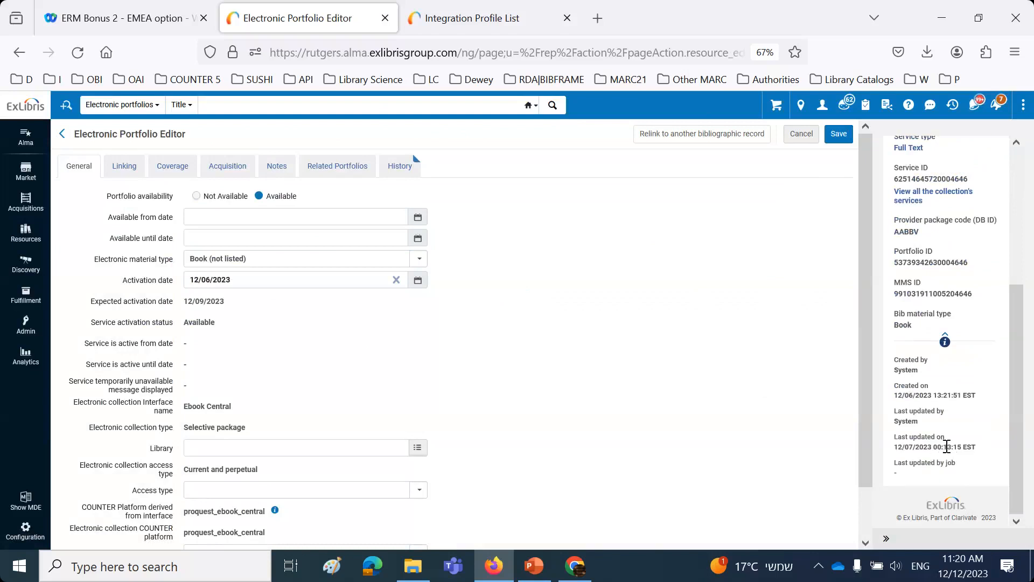
{"action": "left_click_drag", "start_coordinate": [946, 447], "coordinate": [943, 447]}
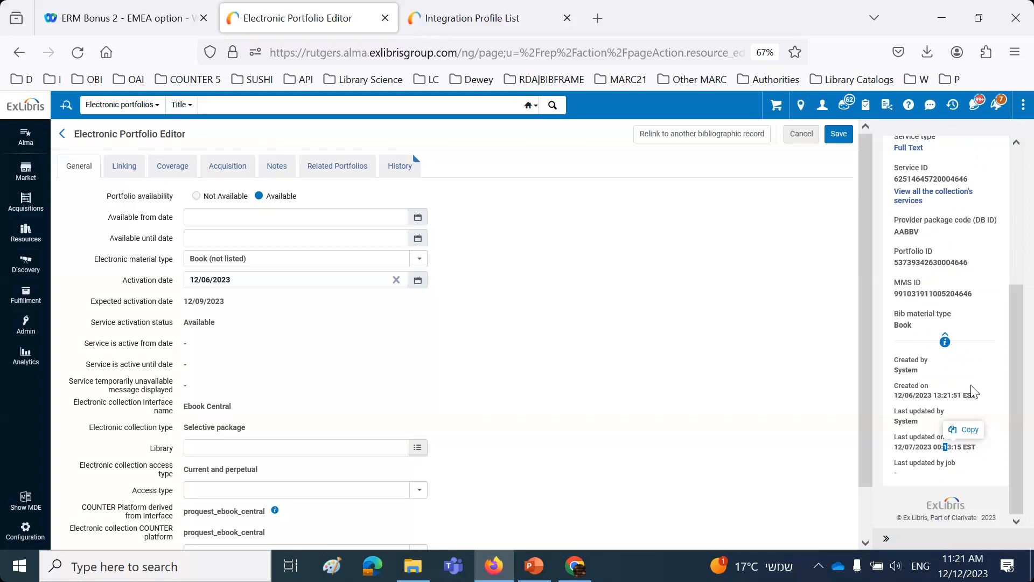
{"action": "left_click", "coordinate": [756, 414]}
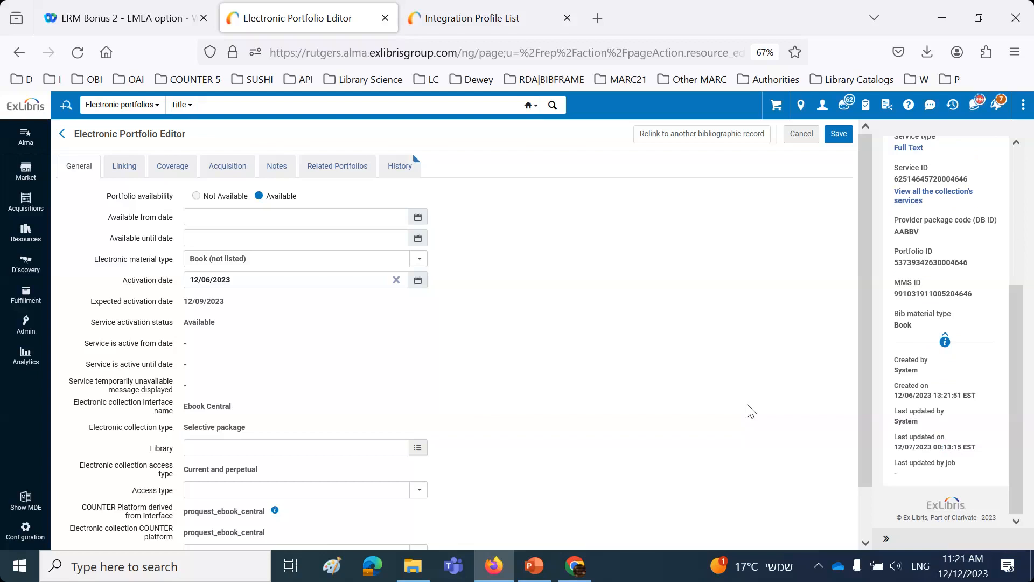
{"action": "left_click", "coordinate": [807, 134]}
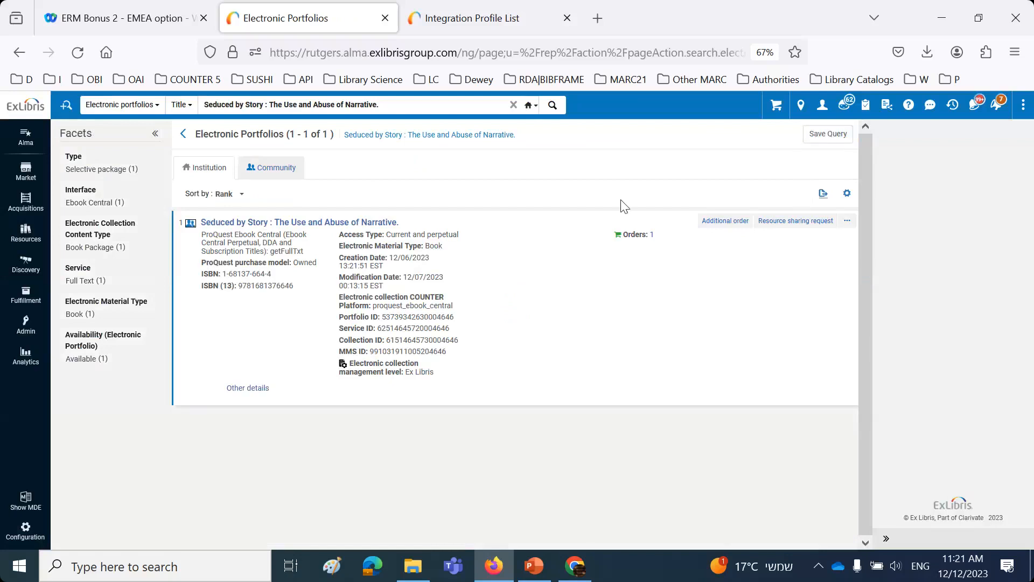
Step: Search the job history for "upload electronic holdings" and set the submit date range to the last 30 days
{"action": "left_click", "coordinate": [25, 327]}
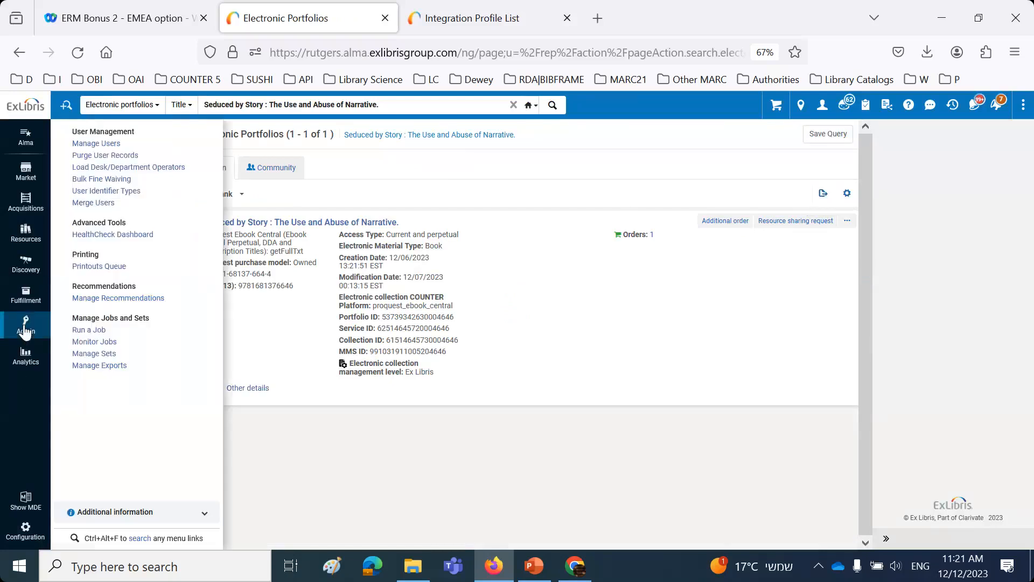
{"action": "left_click", "coordinate": [100, 353]}
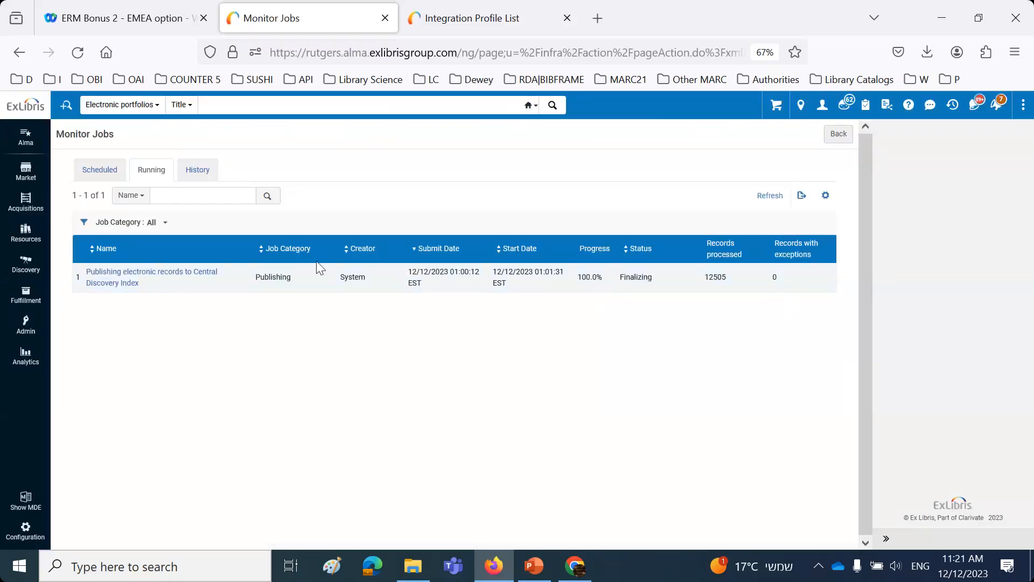
{"action": "left_click", "coordinate": [208, 174]}
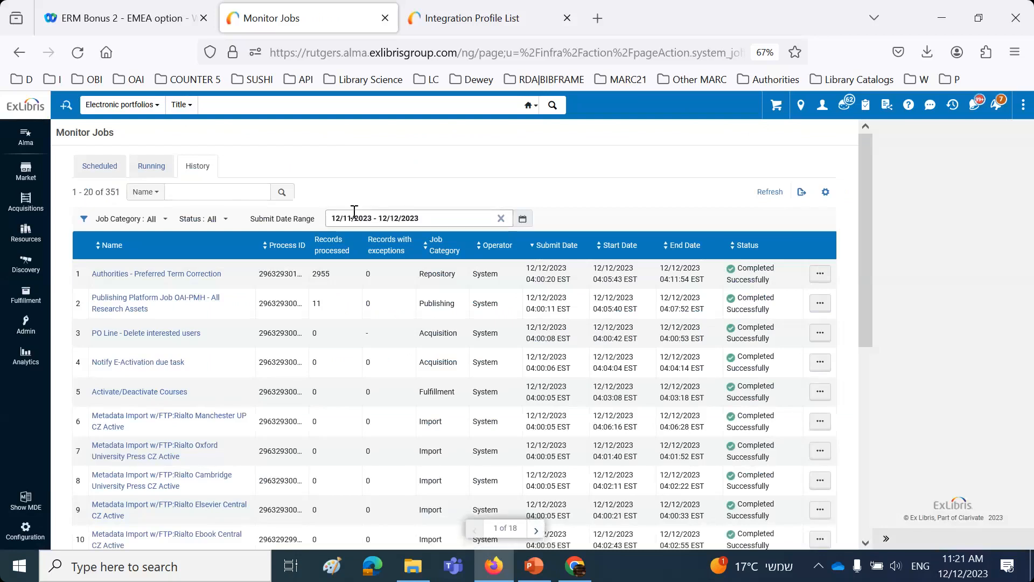
{"action": "left_click", "coordinate": [224, 192]}
{"action": "type", "text": "upl"}
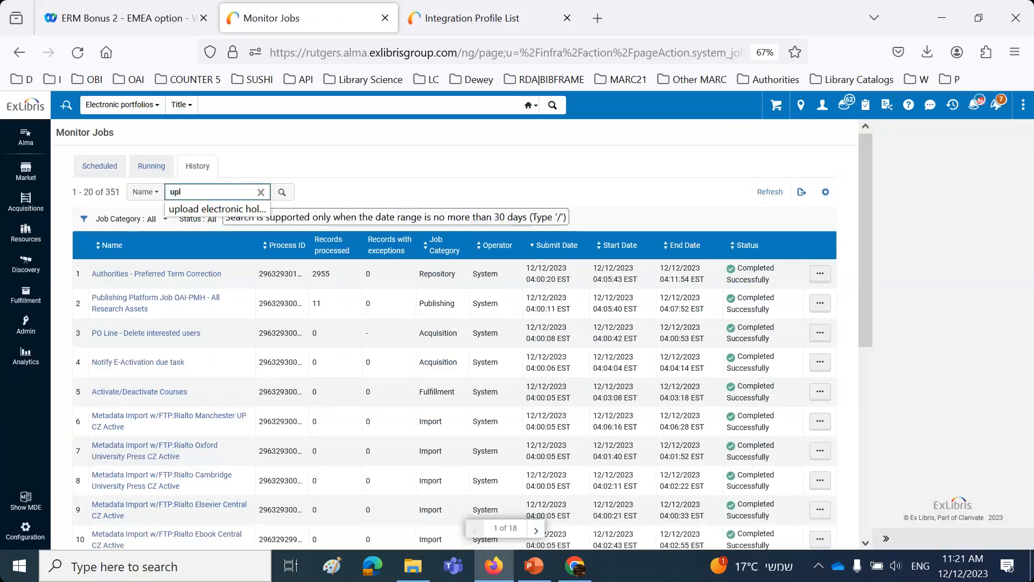
{"action": "left_click", "coordinate": [215, 208]}
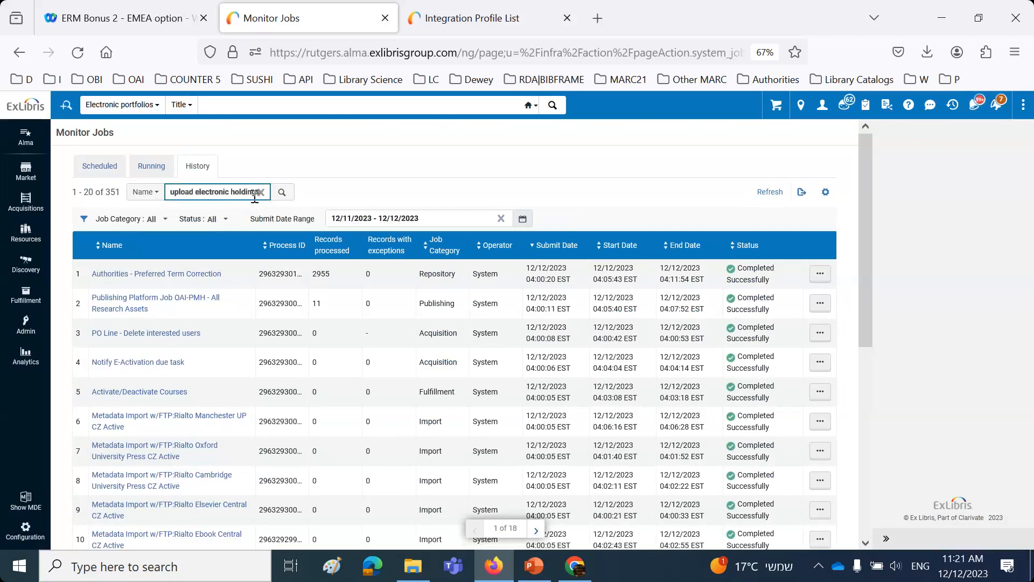
{"action": "left_click", "coordinate": [282, 193]}
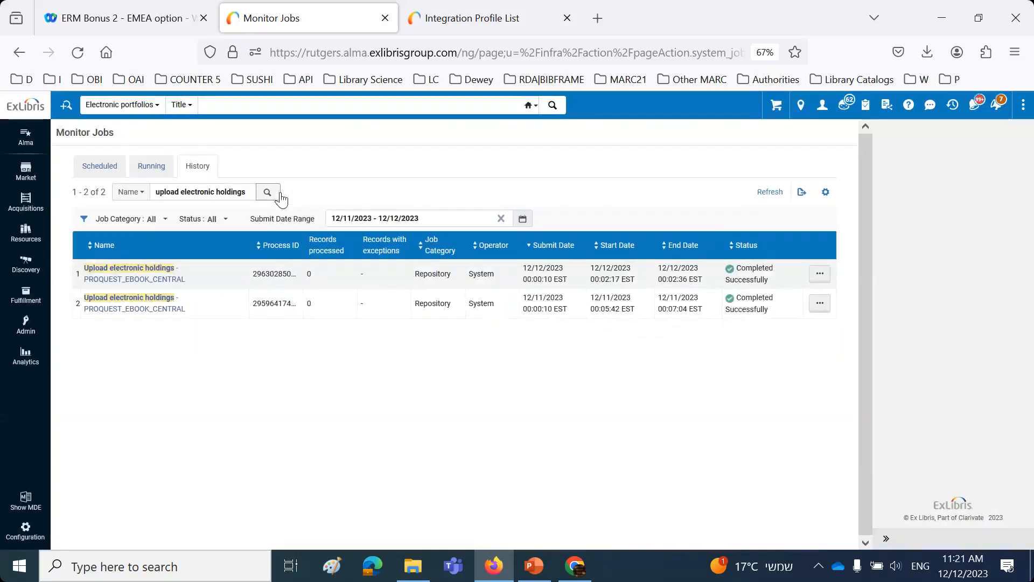
{"action": "left_click", "coordinate": [397, 219]}
{"action": "left_click", "coordinate": [374, 299]}
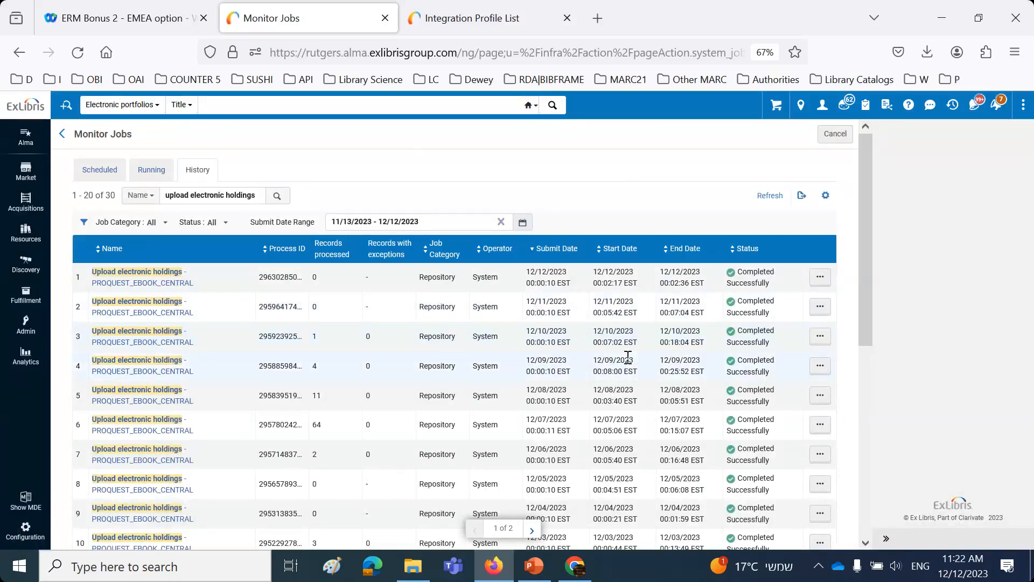
Step: Open the report of the 12/06/2023 upload electronic holdings job and list its updated portfolios
{"action": "scroll", "coordinate": [628, 357], "scroll_direction": "down", "scroll_amount": 2}
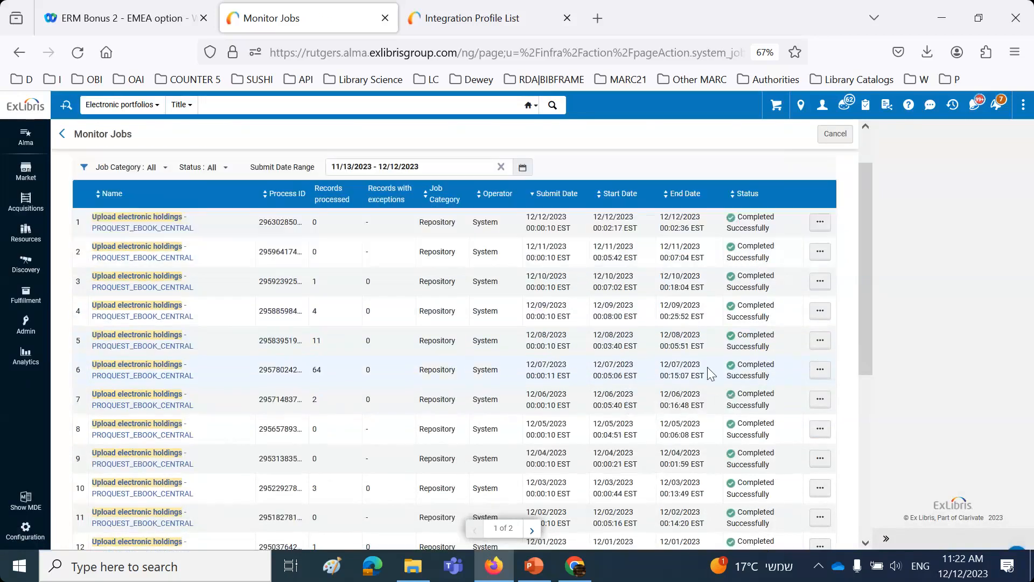
{"action": "left_click", "coordinate": [820, 401]}
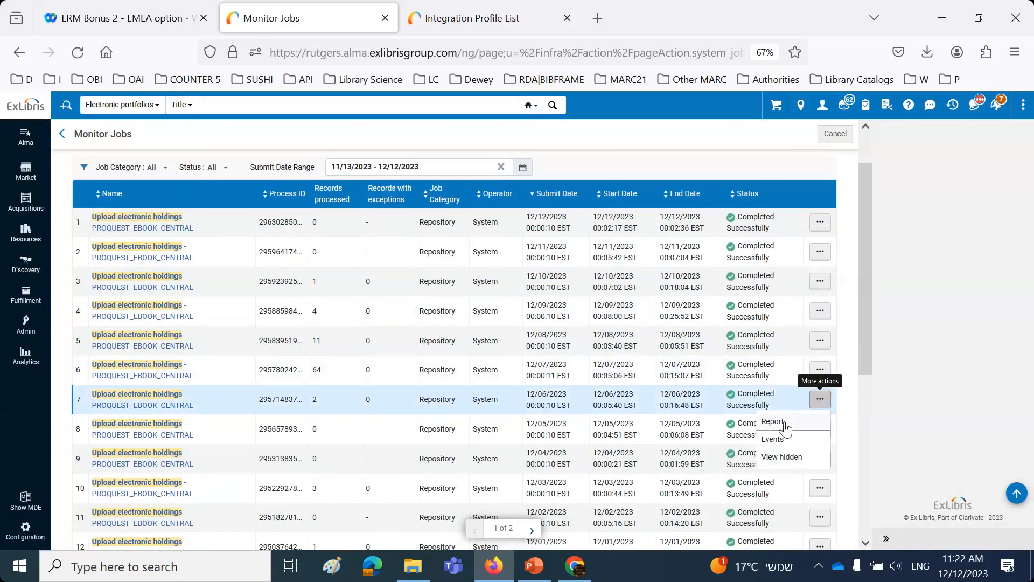
{"action": "left_click", "coordinate": [788, 426]}
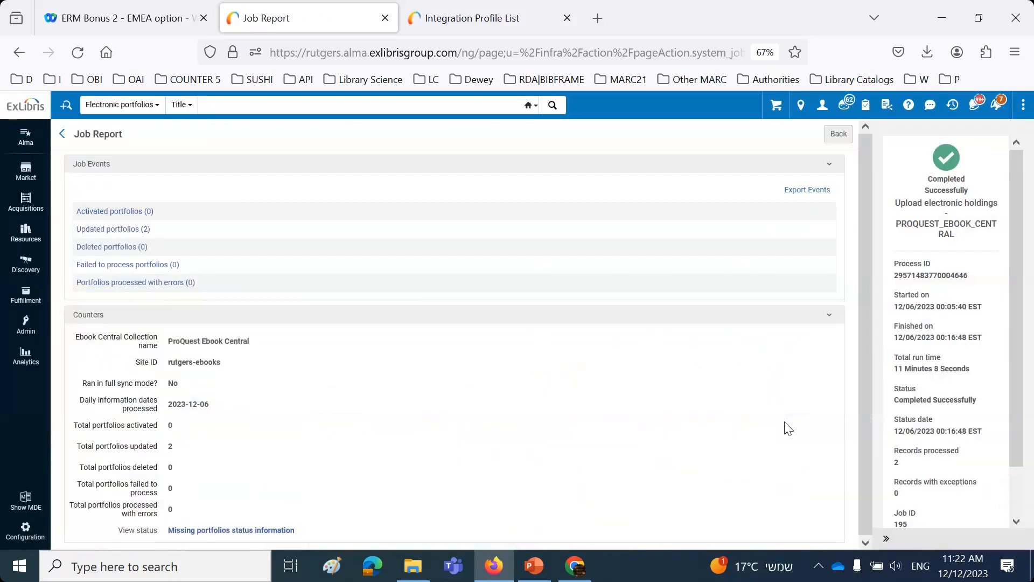
{"action": "left_click", "coordinate": [144, 230]}
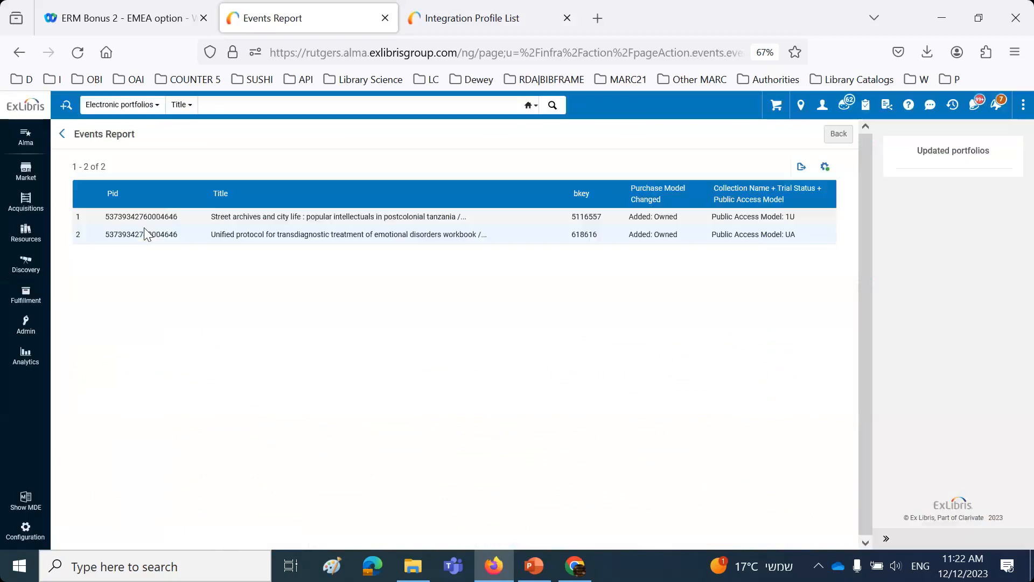
Step: Search electronic portfolios by the first updated title, "Street archives and city life : popular intellectuals in postcolonial tanzania," and highlight the first result's modification date
{"action": "double_click", "coordinate": [218, 218]}
{"action": "left_click_drag", "start_coordinate": [211, 217], "coordinate": [456, 218]}
{"action": "key", "text": "ctrl+c"}
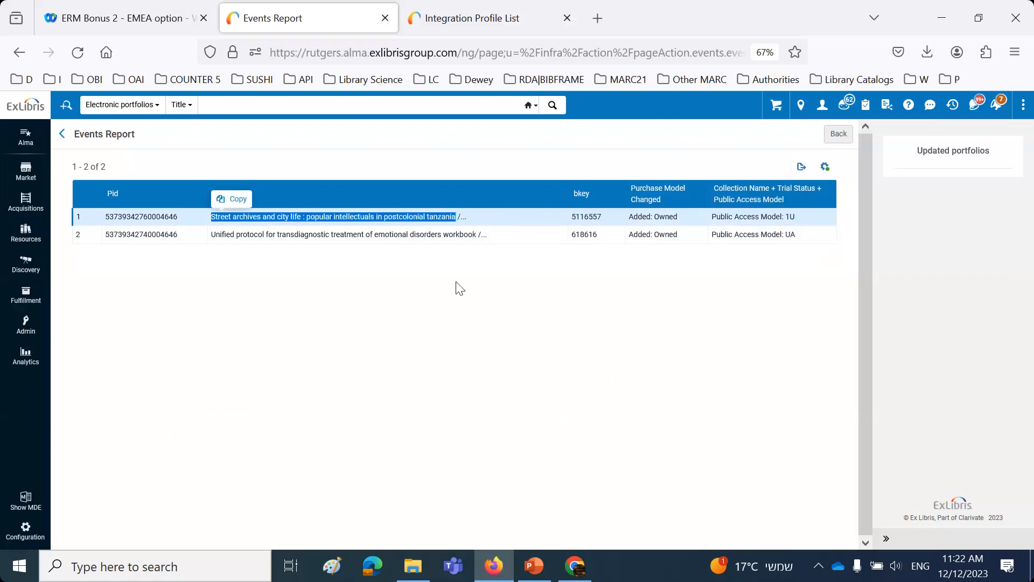
{"action": "left_click", "coordinate": [235, 105]}
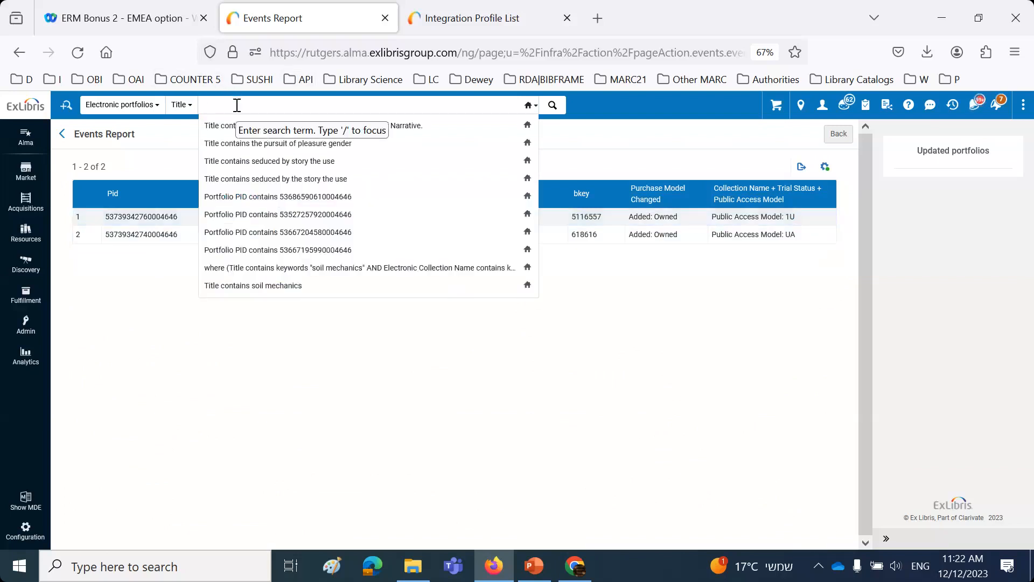
{"action": "key", "text": "ctrl+v"}
{"action": "key", "text": "Return"}
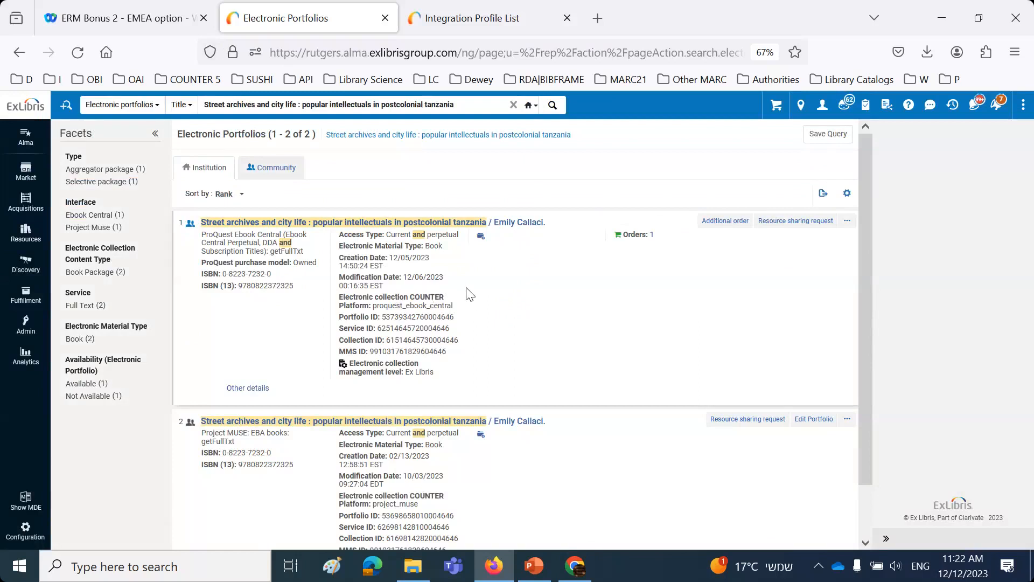
{"action": "left_click_drag", "start_coordinate": [405, 278], "coordinate": [414, 291]}
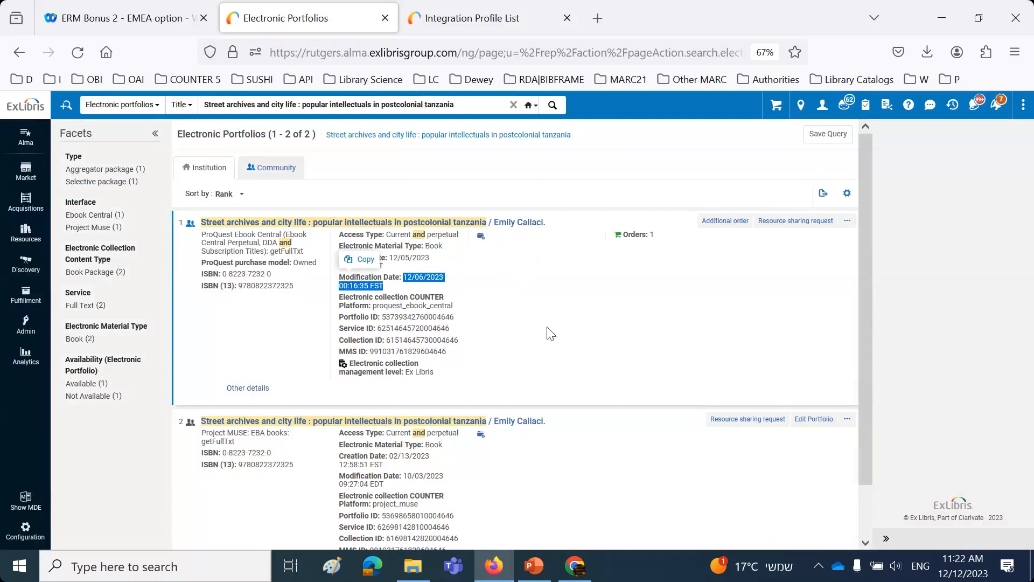
Step: Switch to PowerPoint and advance through the ProQuest update slides to slide 22 on deleted portfolios
{"action": "left_click", "coordinate": [500, 574]}
{"action": "key", "text": "Right"}
{"action": "key", "text": "Right"}
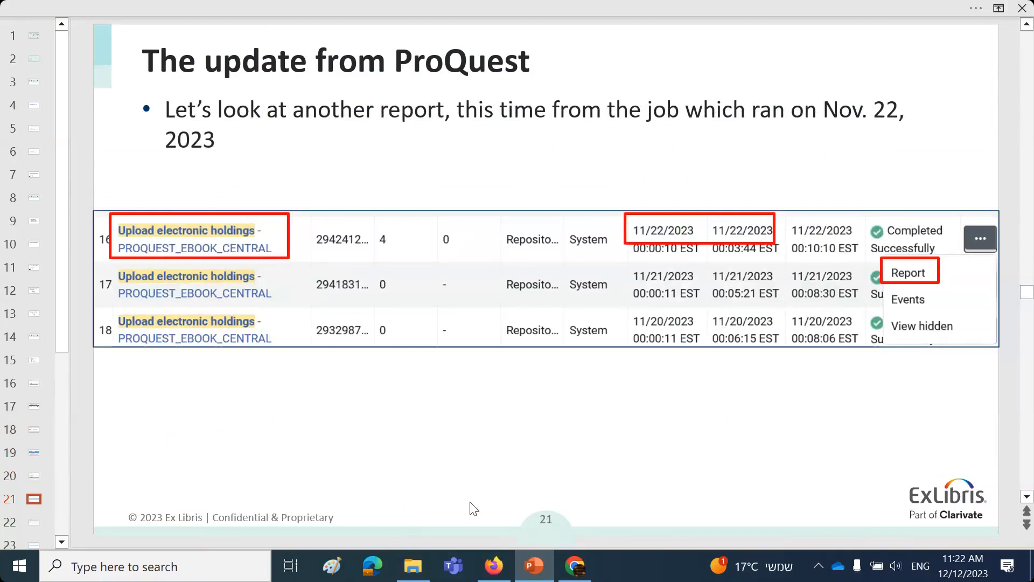
{"action": "key", "text": "Right"}
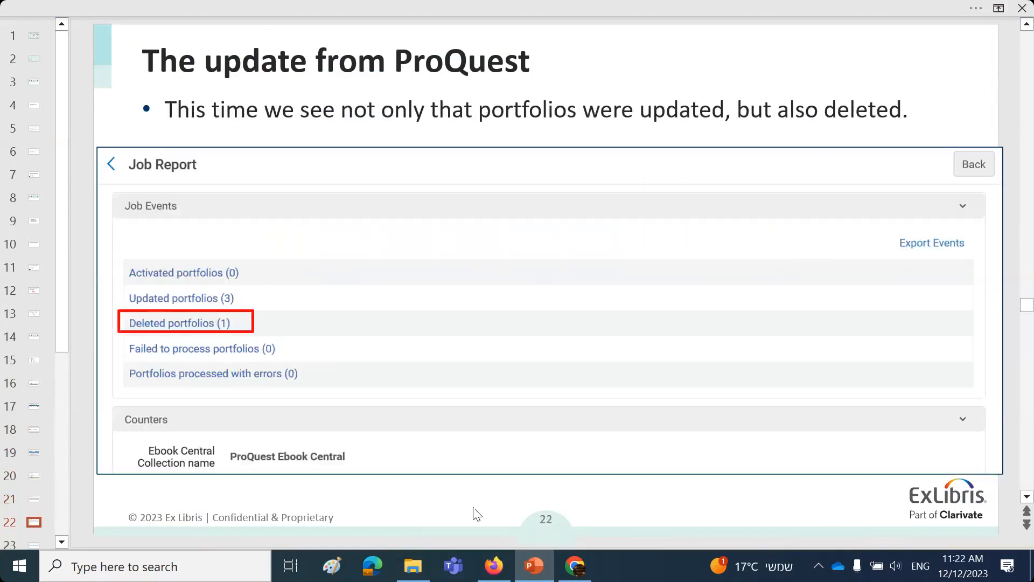
Step: Switch to Firefox and open Alma's Monitor Jobs page
{"action": "left_click", "coordinate": [494, 565]}
{"action": "left_click", "coordinate": [26, 324]}
{"action": "left_click", "coordinate": [95, 342]}
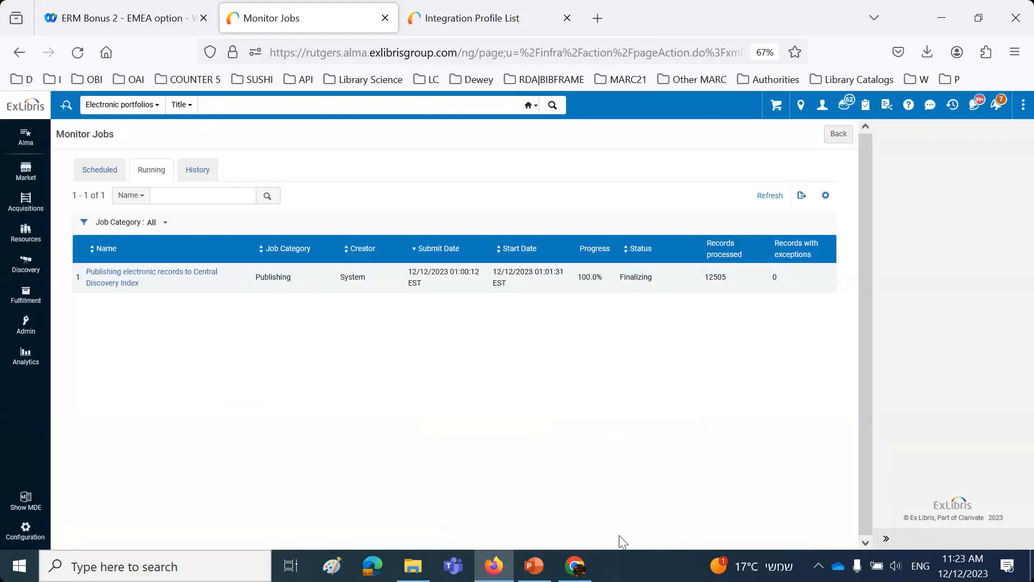
Step: Recheck the job's run date on slide 21 in PowerPoint and filter the job history in Firefox to submit date 11/22/2023
{"action": "left_click", "coordinate": [539, 571]}
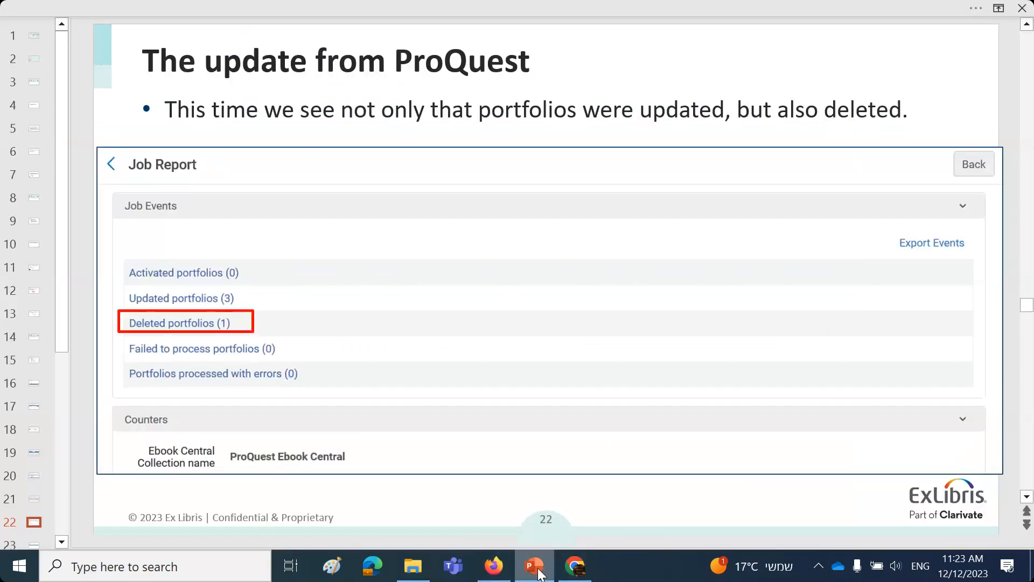
{"action": "scroll", "coordinate": [552, 398], "scroll_direction": "up", "scroll_amount": 3}
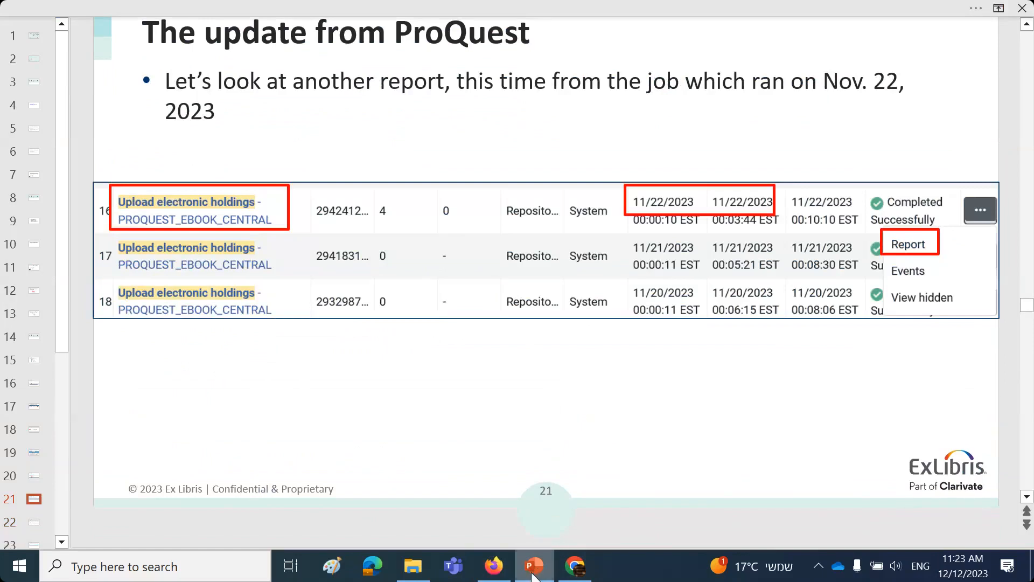
{"action": "left_click", "coordinate": [494, 566]}
{"action": "left_click", "coordinate": [204, 173]}
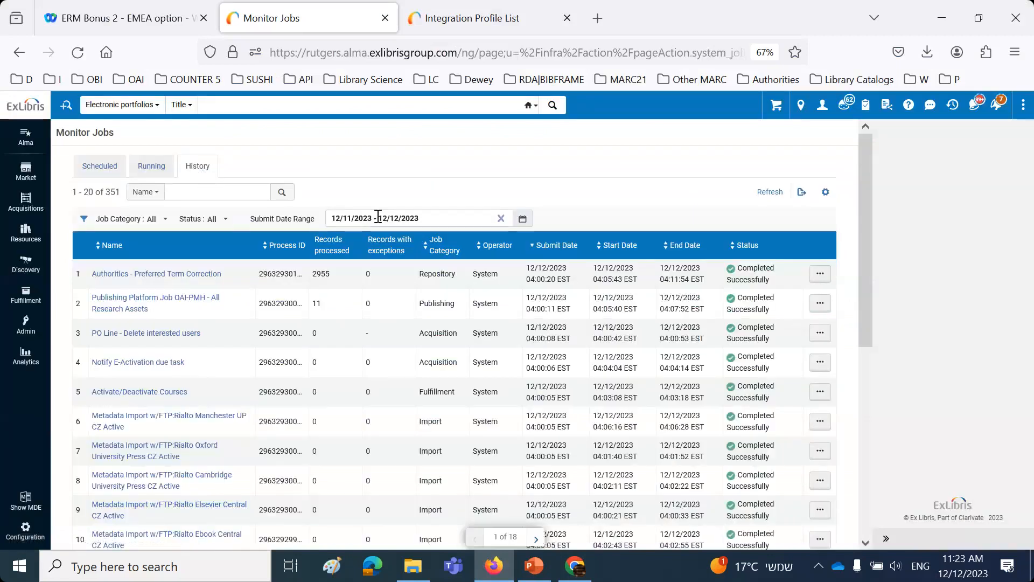
{"action": "left_click", "coordinate": [381, 218]}
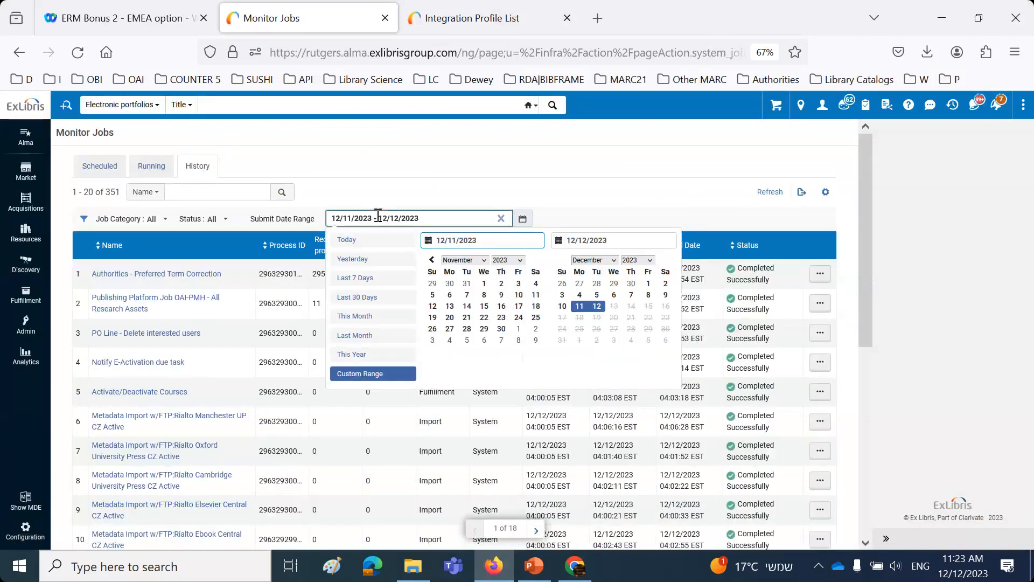
{"action": "left_click", "coordinate": [484, 318]}
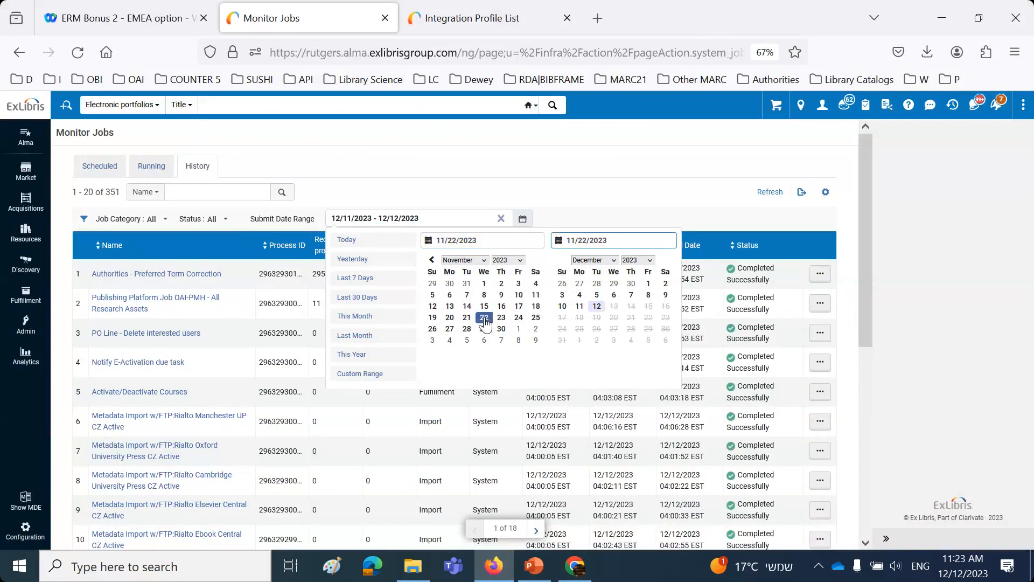
{"action": "left_click", "coordinate": [484, 319]}
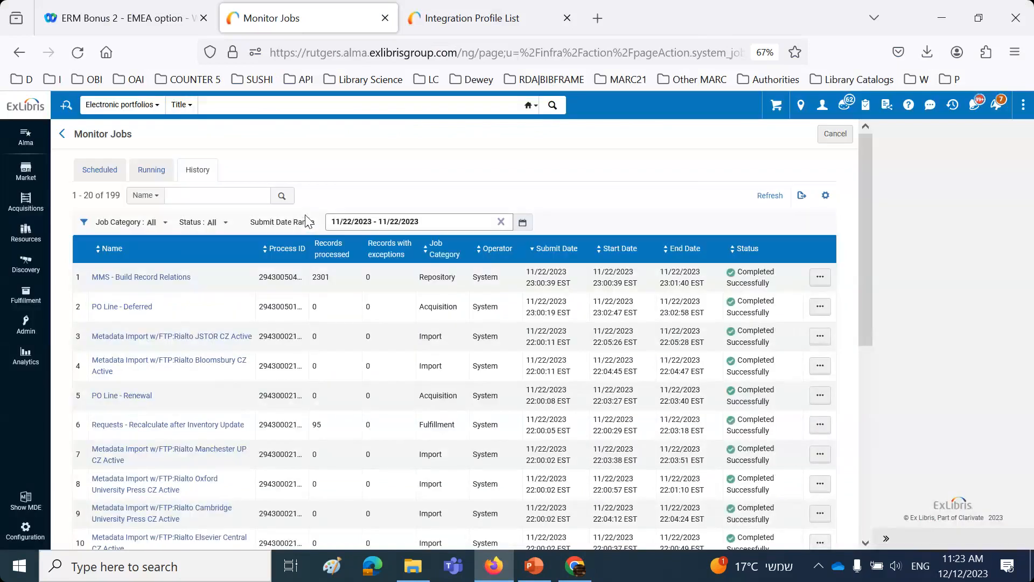
Step: Search the job history by name for "upload electronic holdings" within the 11/22/2023 submit date
{"action": "left_click", "coordinate": [189, 197]}
{"action": "type", "text": "u"}
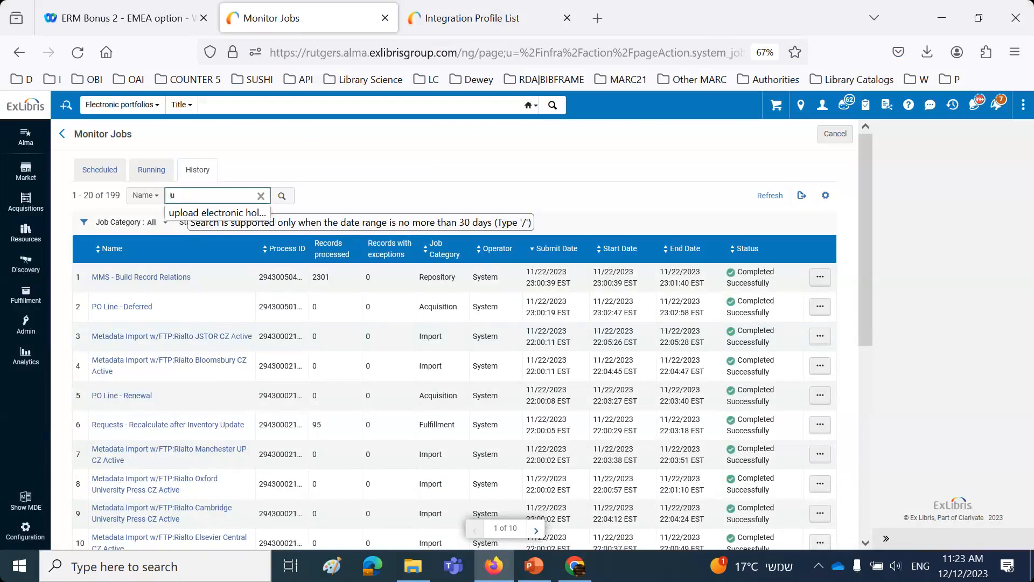
{"action": "type", "text": "ol"}
{"action": "key", "text": "BackSpace"}
{"action": "key", "text": "BackSpace"}
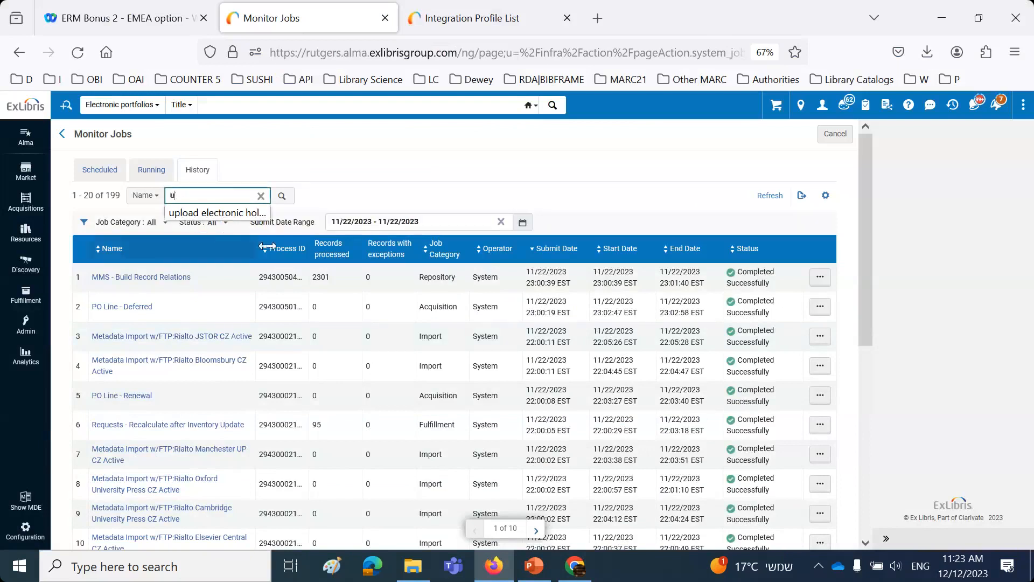
{"action": "left_click", "coordinate": [231, 211]}
{"action": "left_click", "coordinate": [282, 198]}
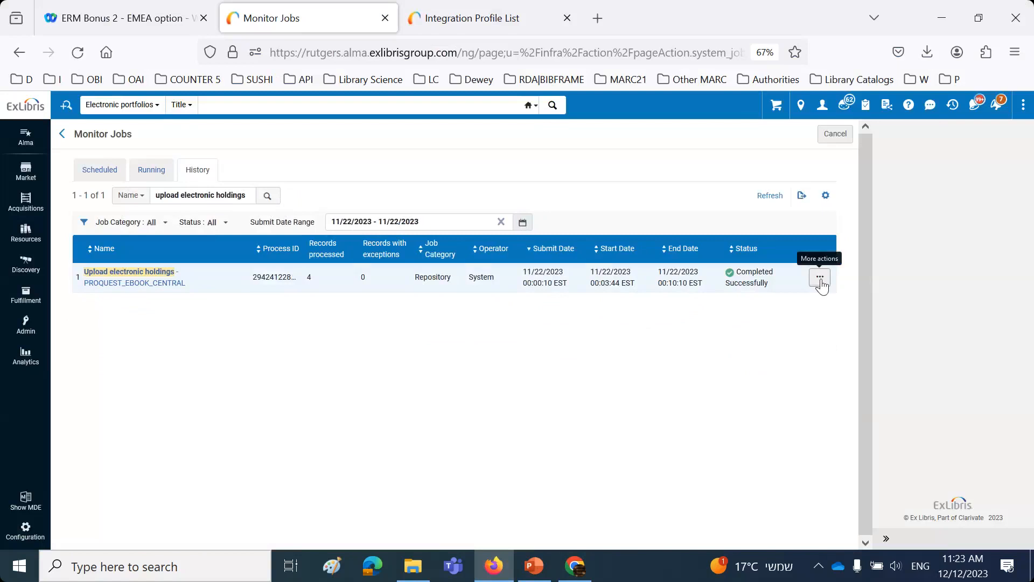
Step: Open the deleted portfolios list from the ProQuest Ebook Central job's report and copy the title "Treatise Concerning the Principles of Human Knowledge"
{"action": "left_click", "coordinate": [819, 277]}
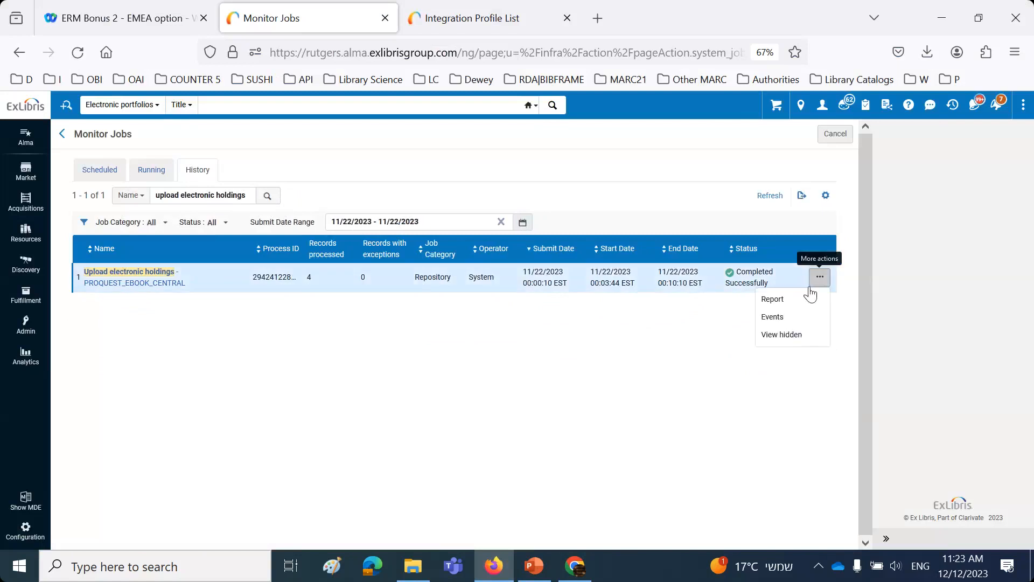
{"action": "left_click", "coordinate": [777, 300]}
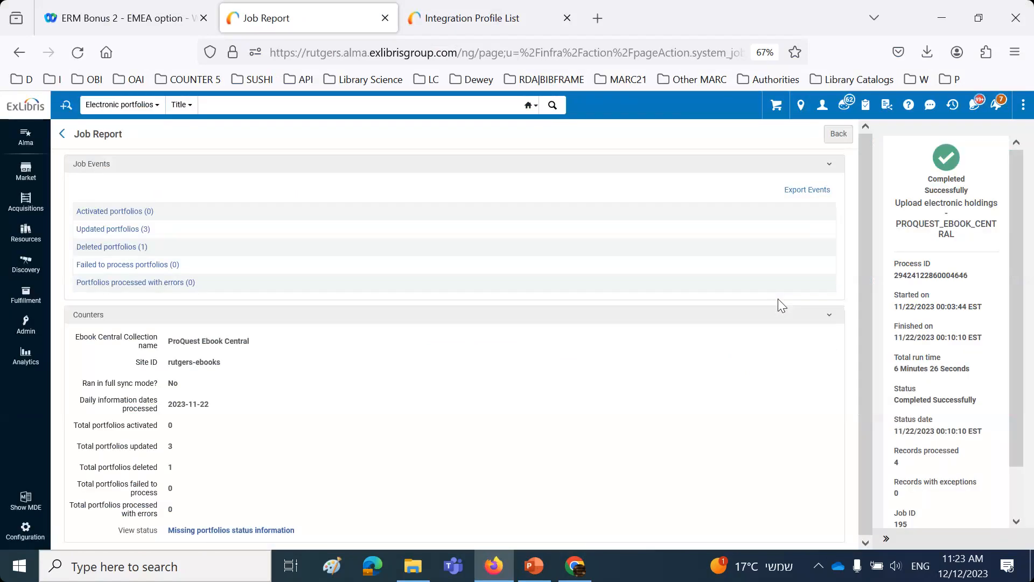
{"action": "left_click", "coordinate": [140, 248]}
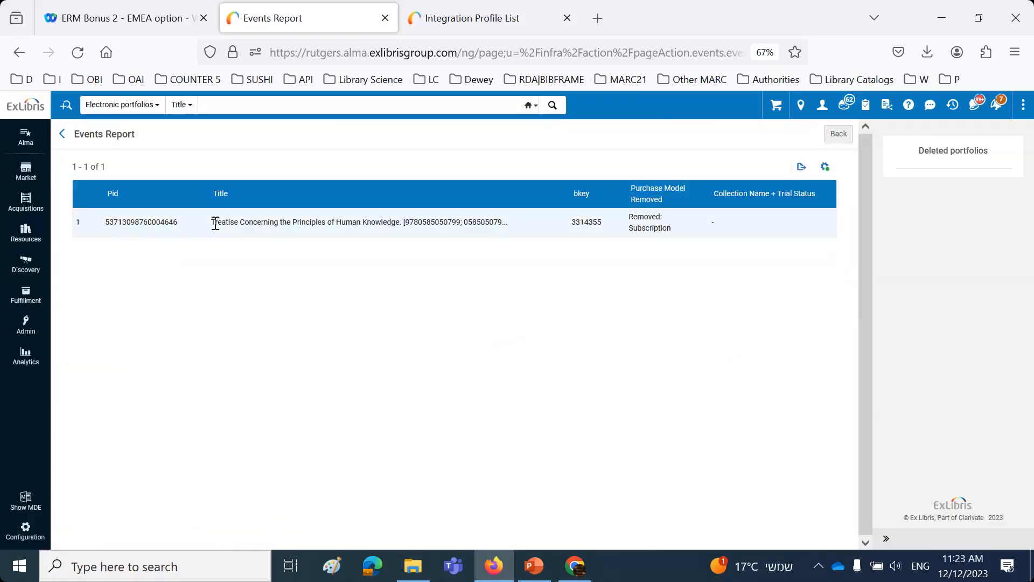
{"action": "left_click_drag", "start_coordinate": [214, 222], "coordinate": [402, 223]}
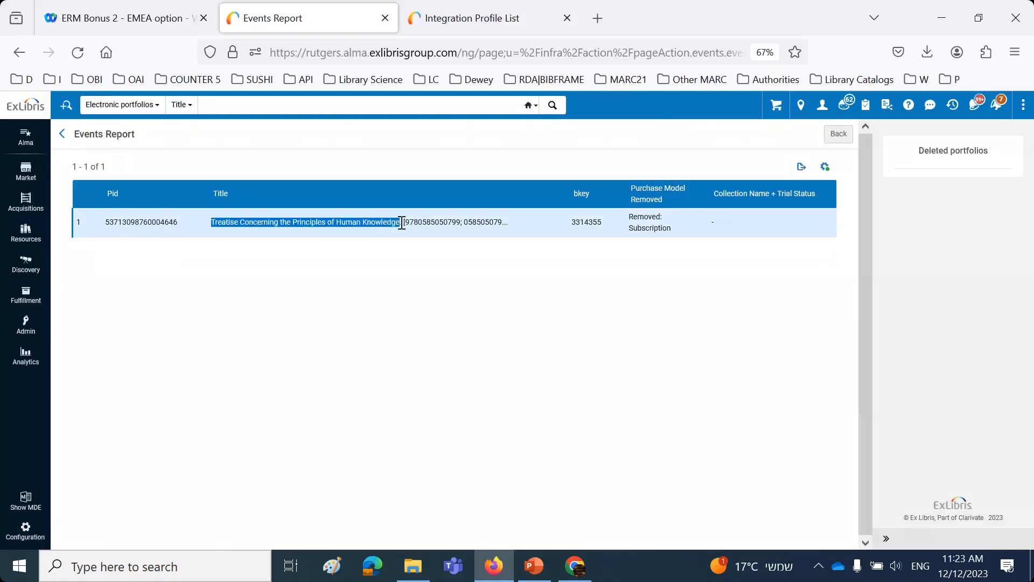
{"action": "left_click", "coordinate": [232, 203]}
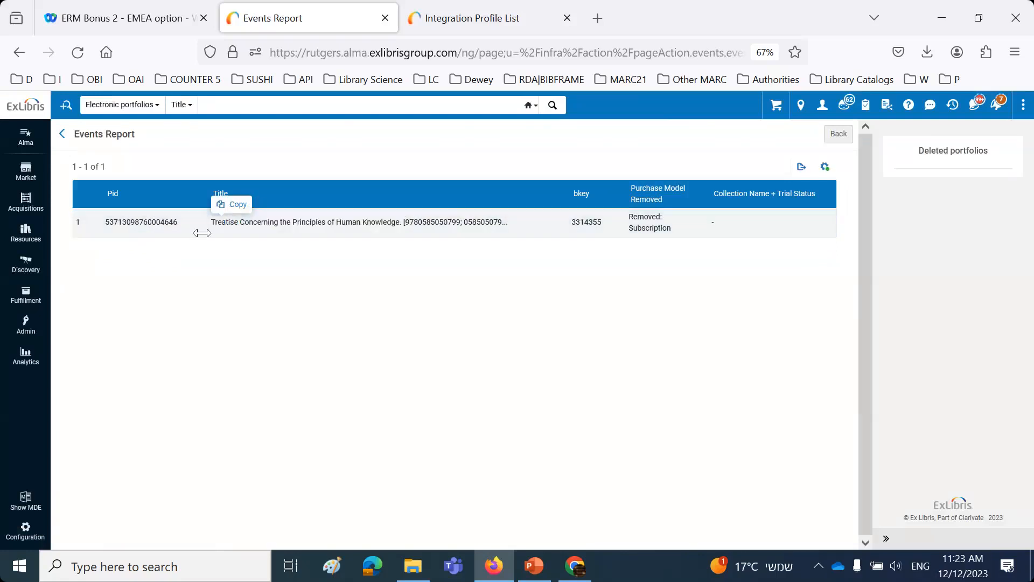
Step: Open Alma's Access Analytics and create a new analysis on the E-Inventory subject area
{"action": "left_click", "coordinate": [25, 362]}
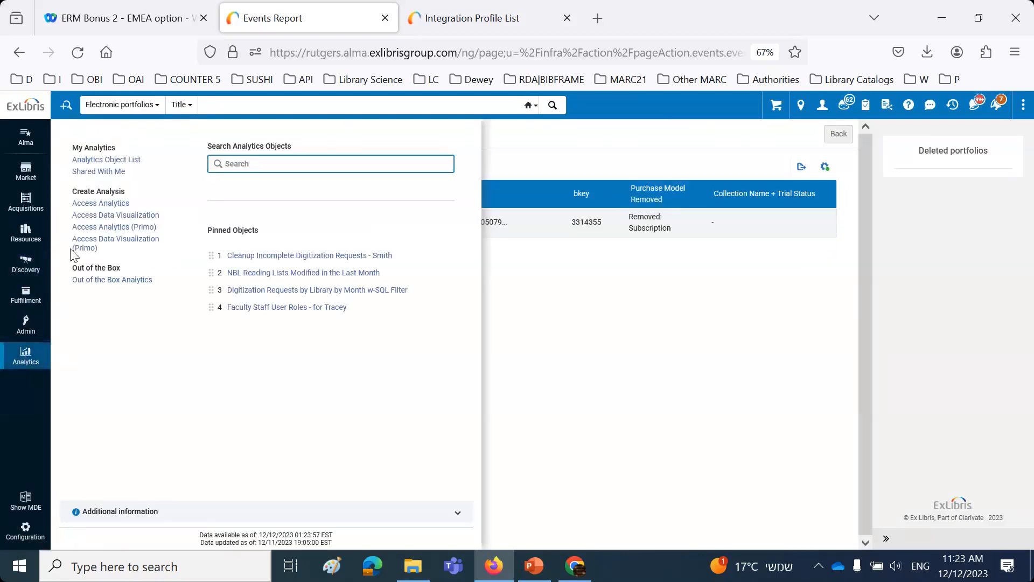
{"action": "left_click", "coordinate": [97, 204]}
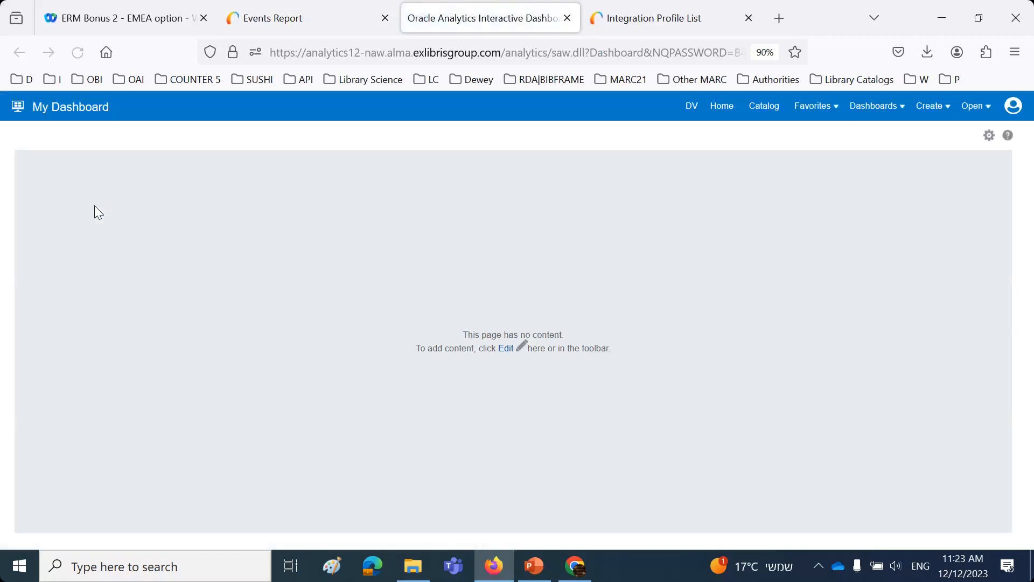
{"action": "left_click", "coordinate": [923, 107]}
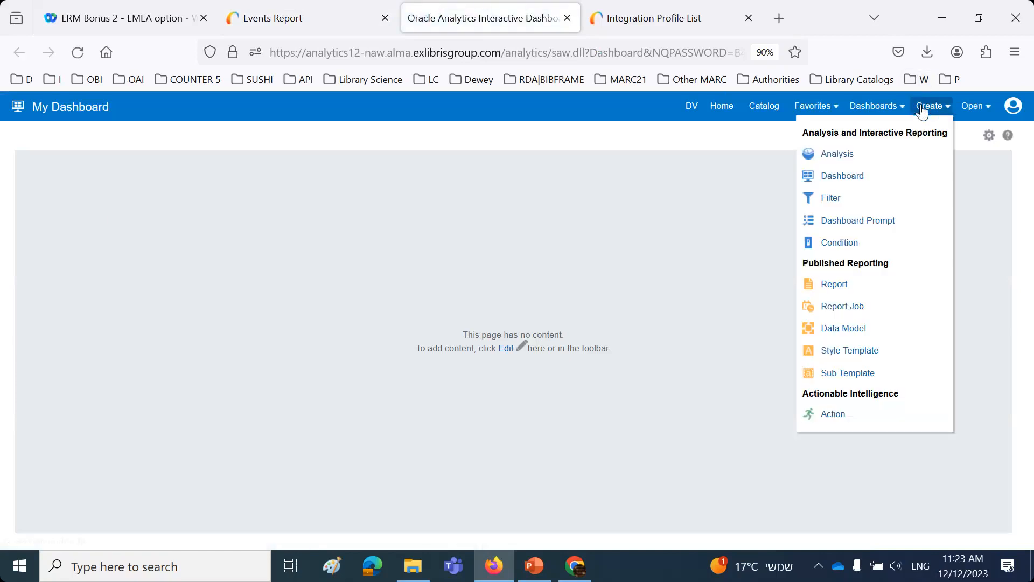
{"action": "left_click", "coordinate": [834, 156]}
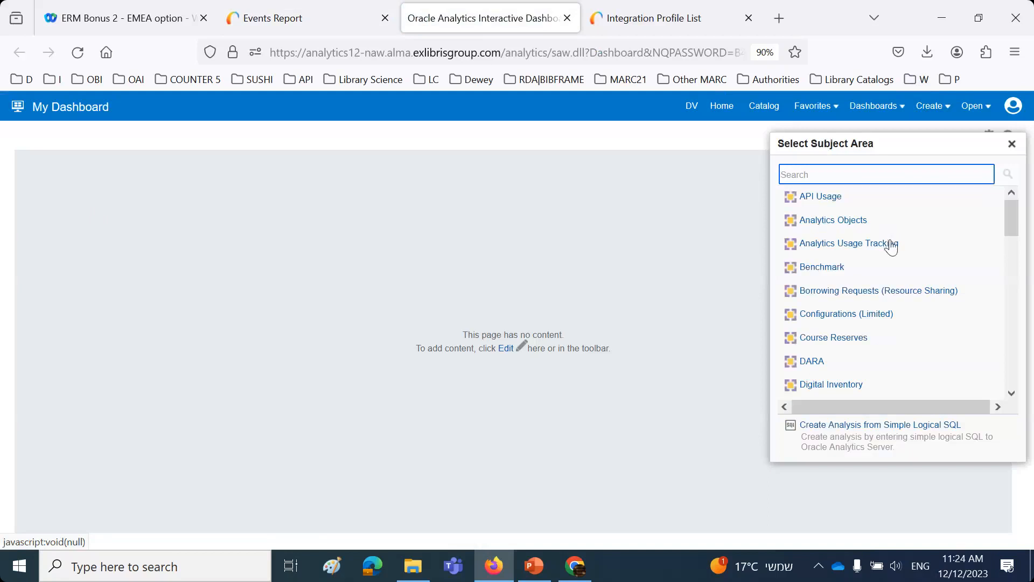
{"action": "scroll", "coordinate": [862, 270], "scroll_direction": "down", "scroll_amount": 3}
{"action": "left_click", "coordinate": [829, 340]}
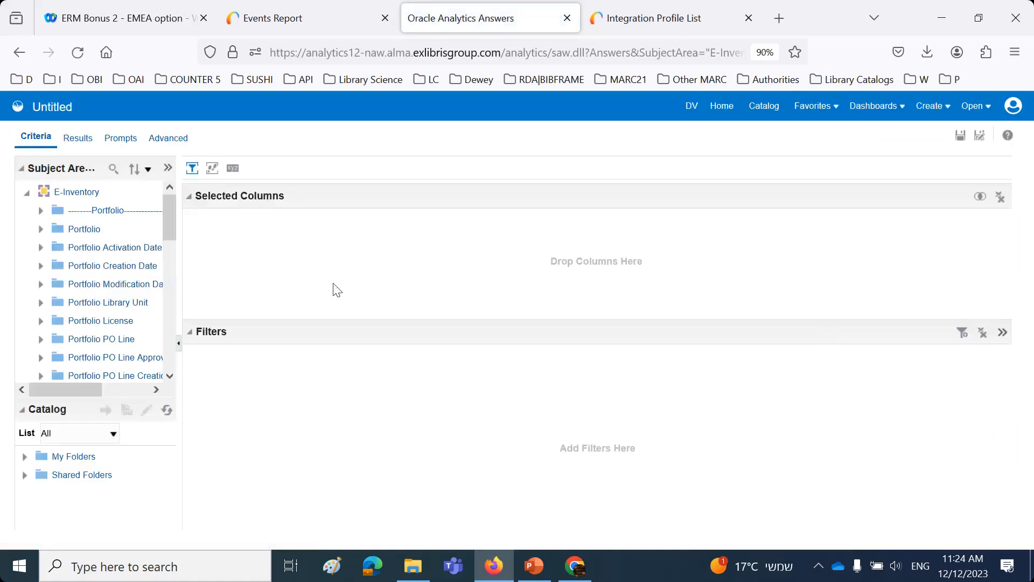
Step: Add the Portfolio columns No. of Portfolio (Deleted), Availability and Lifecycle to the analysis
{"action": "left_click", "coordinate": [43, 231]}
{"action": "left_click_drag", "start_coordinate": [179, 246], "coordinate": [413, 247]}
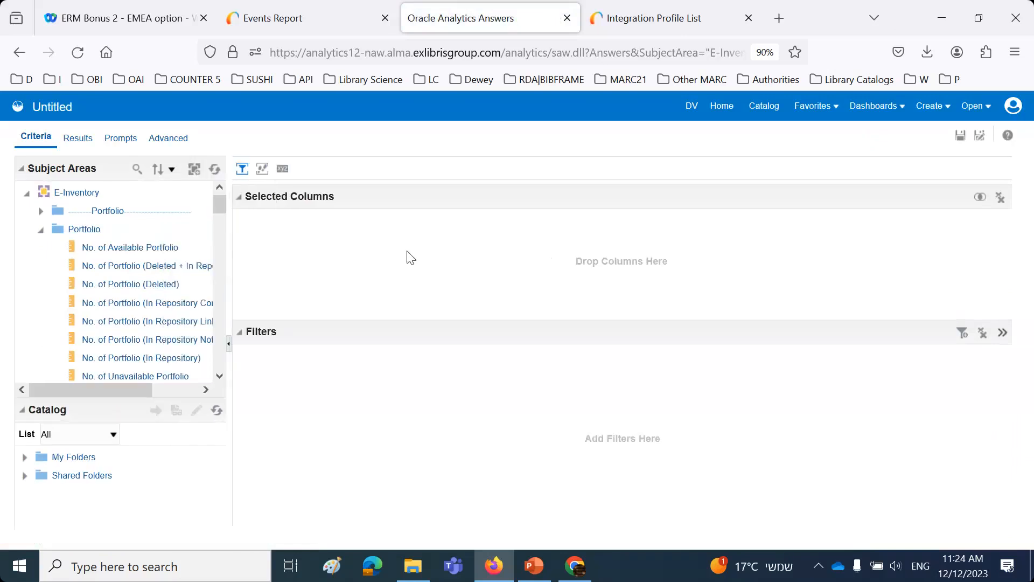
{"action": "left_click_drag", "start_coordinate": [145, 289], "coordinate": [426, 249]}
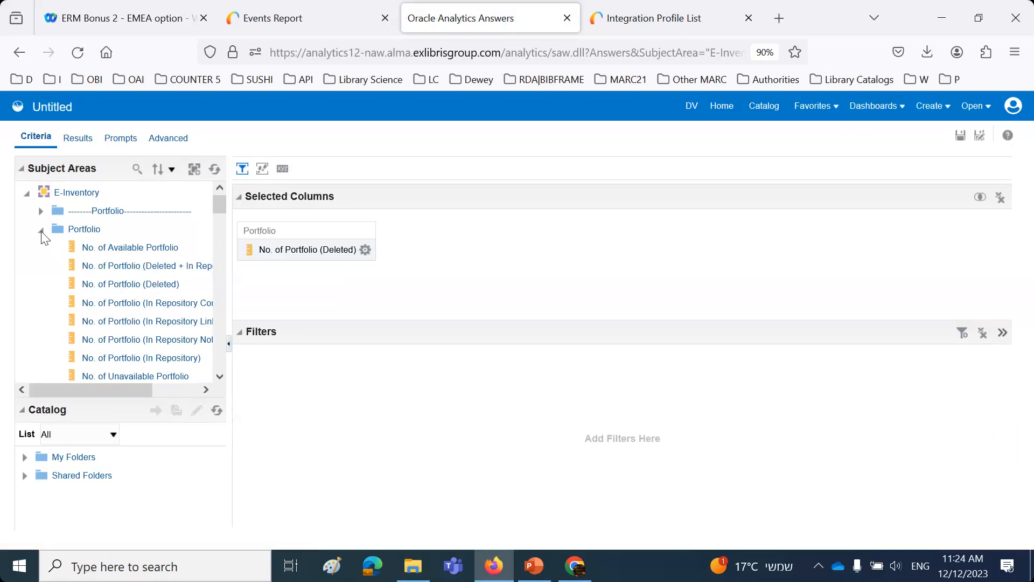
{"action": "scroll", "coordinate": [134, 280], "scroll_direction": "down", "scroll_amount": 3}
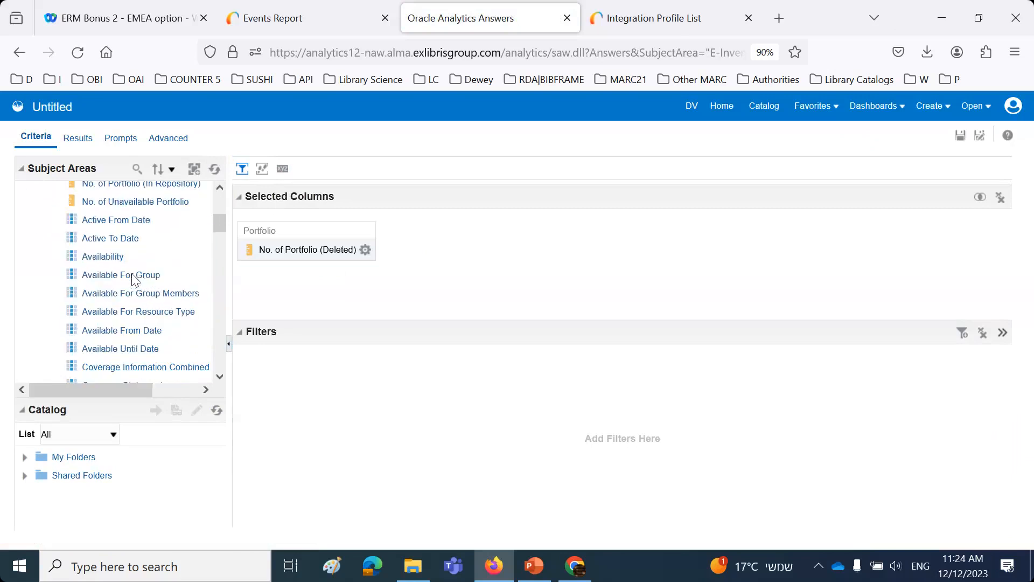
{"action": "left_click_drag", "start_coordinate": [111, 255], "coordinate": [488, 263]}
{"action": "scroll", "coordinate": [113, 311], "scroll_direction": "down", "scroll_amount": 5}
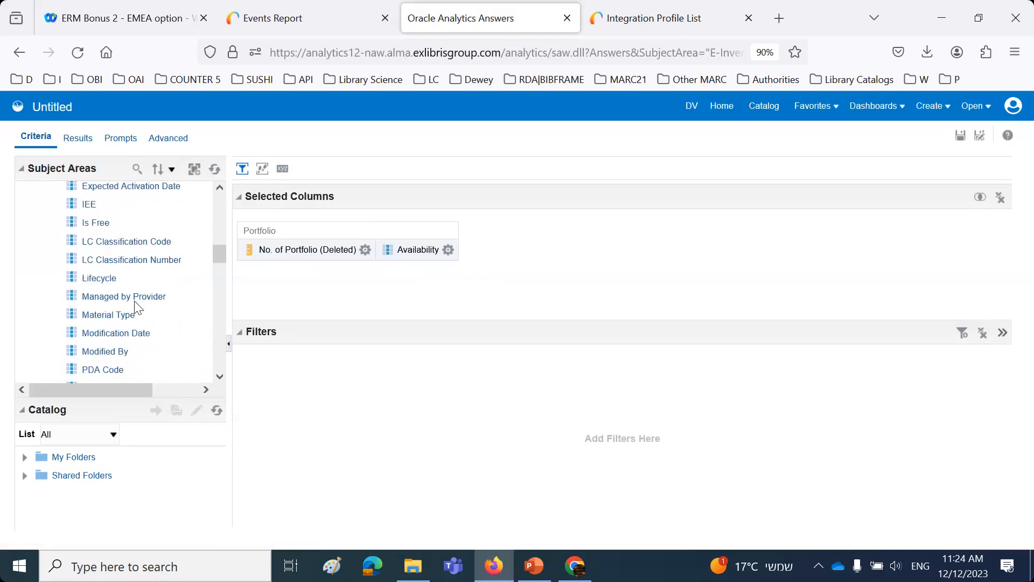
{"action": "left_click_drag", "start_coordinate": [106, 278], "coordinate": [656, 292]}
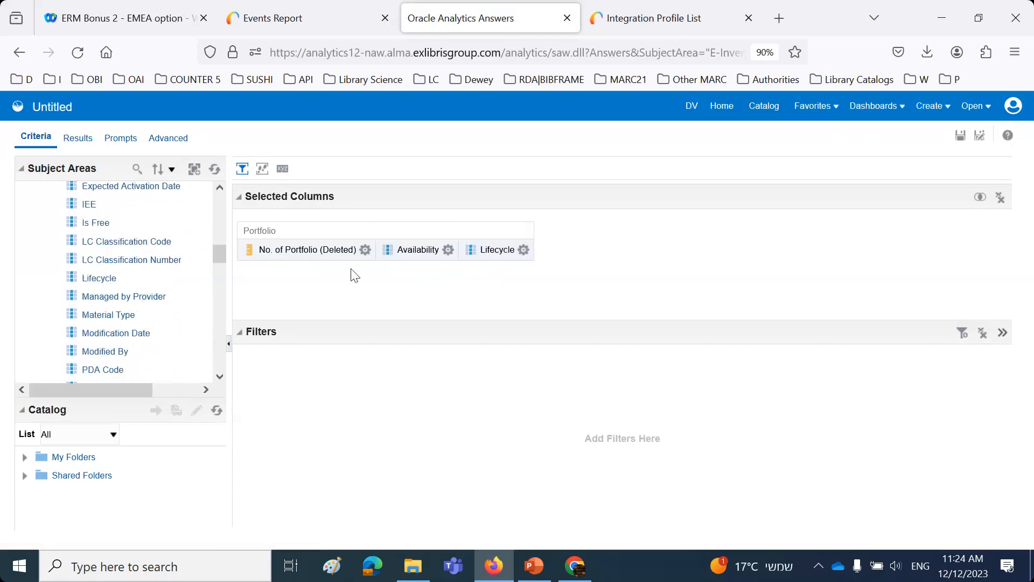
Step: Add the Title column from Bibliographic Details to the analysis
{"action": "scroll", "coordinate": [173, 265], "scroll_direction": "down", "scroll_amount": 5}
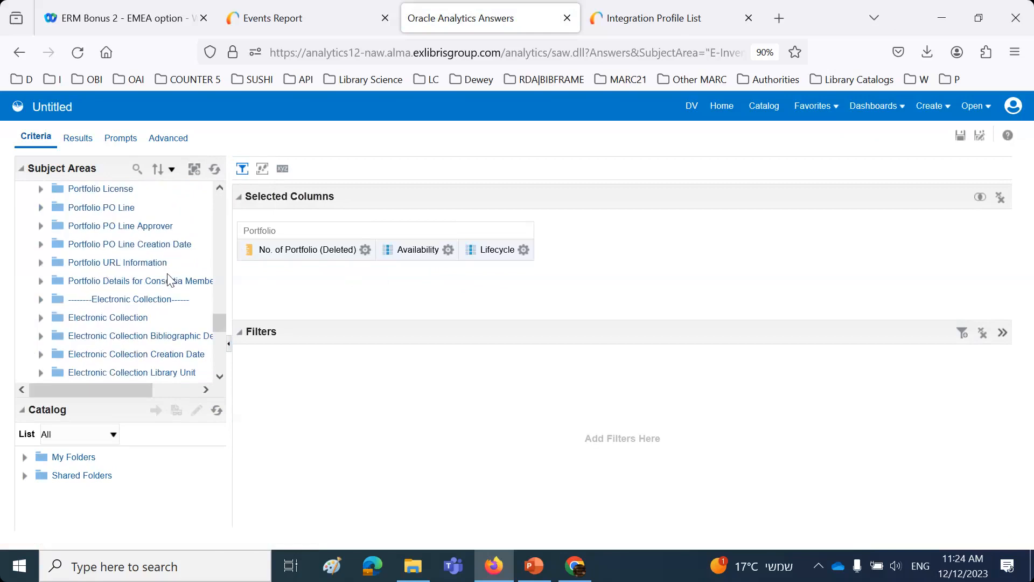
{"action": "scroll", "coordinate": [170, 280], "scroll_direction": "up", "scroll_amount": 5}
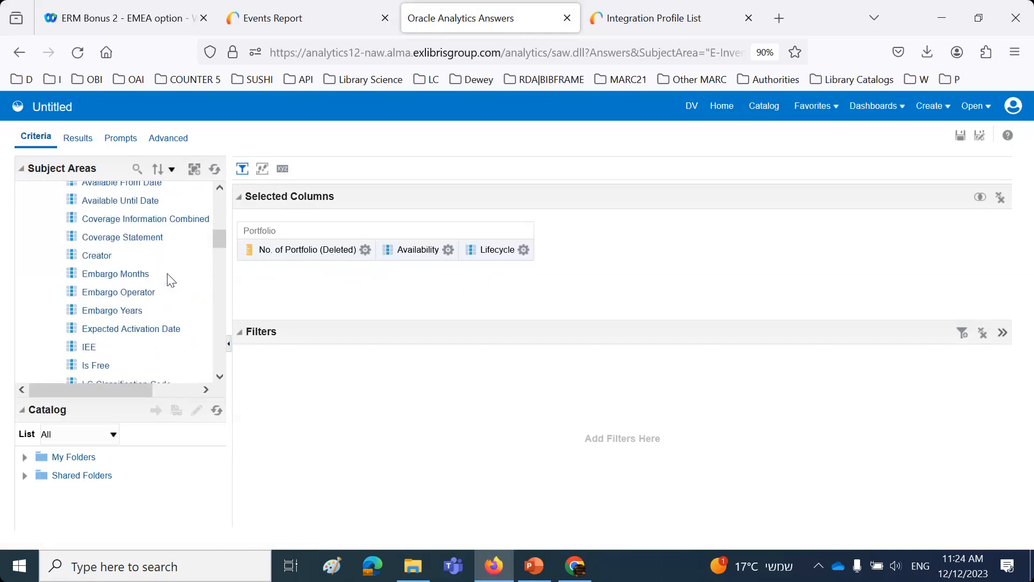
{"action": "scroll", "coordinate": [170, 279], "scroll_direction": "down", "scroll_amount": 3}
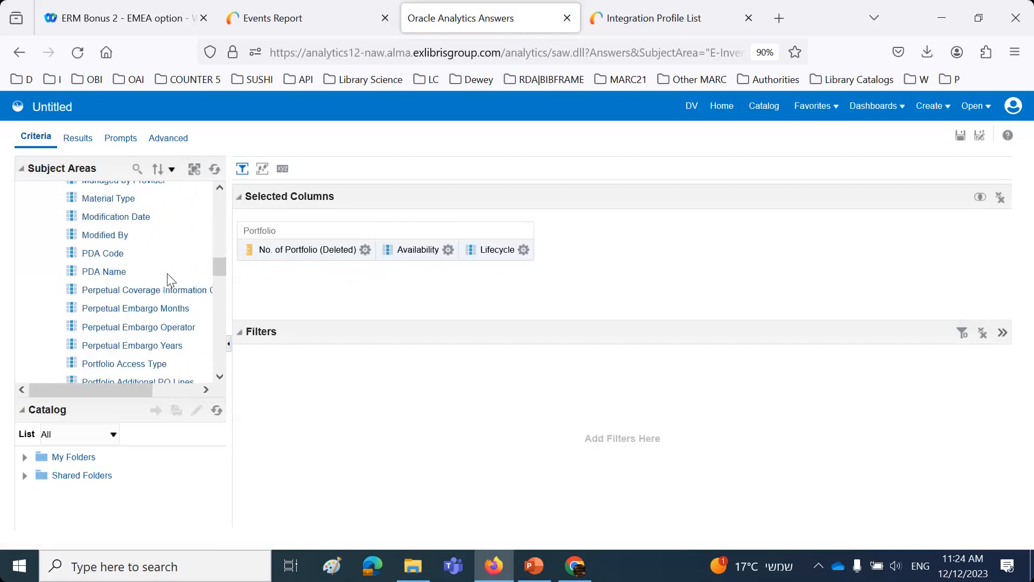
{"action": "left_click", "coordinate": [280, 18]}
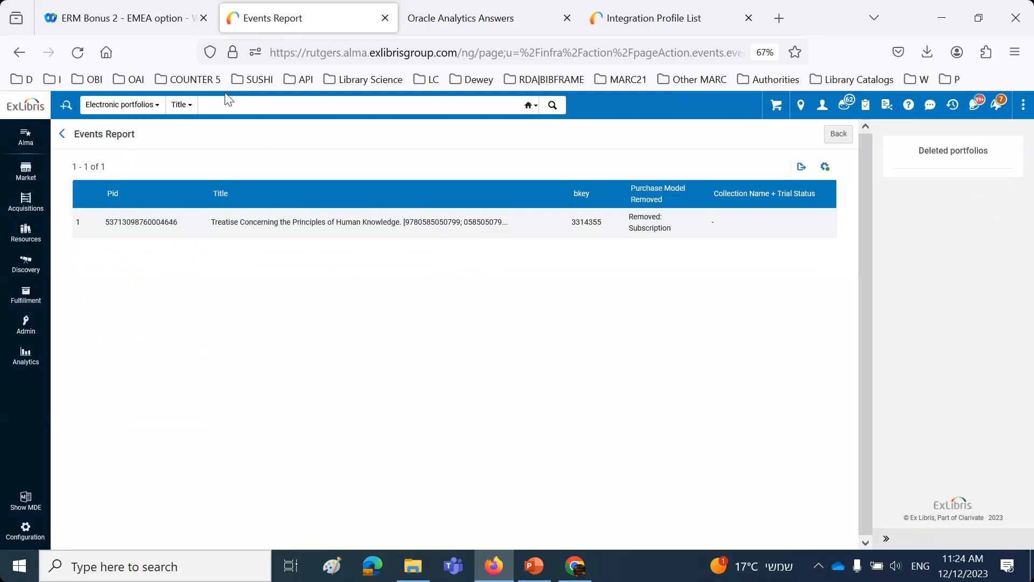
{"action": "left_click", "coordinate": [496, 26]}
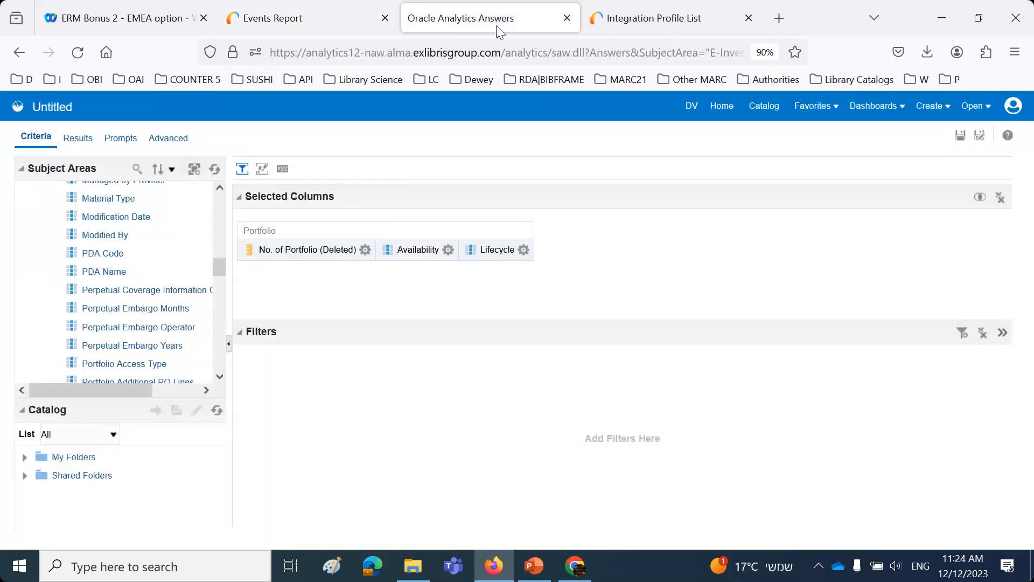
{"action": "scroll", "coordinate": [118, 264], "scroll_direction": "down", "scroll_amount": 5}
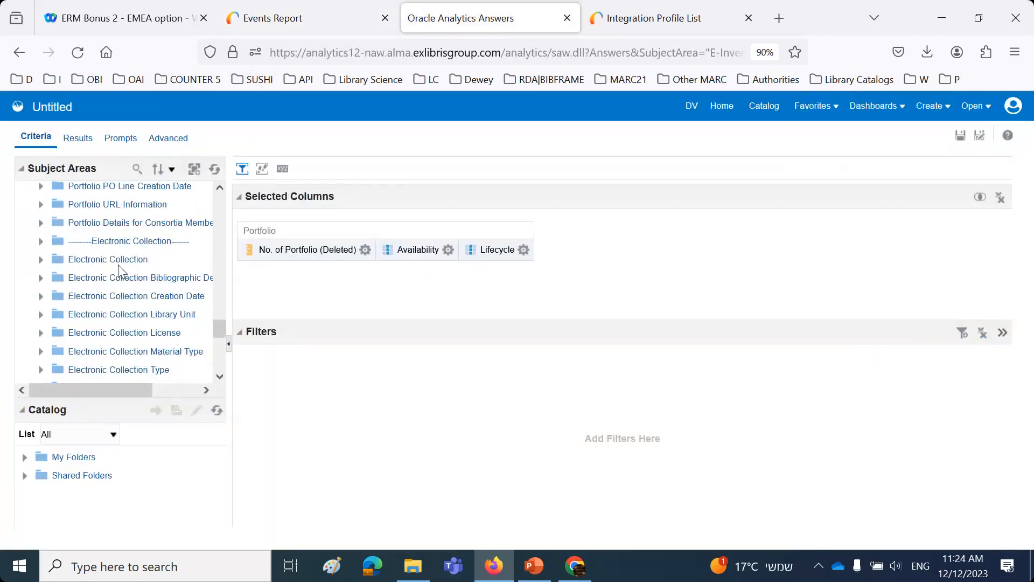
{"action": "scroll", "coordinate": [118, 264], "scroll_direction": "down", "scroll_amount": 5}
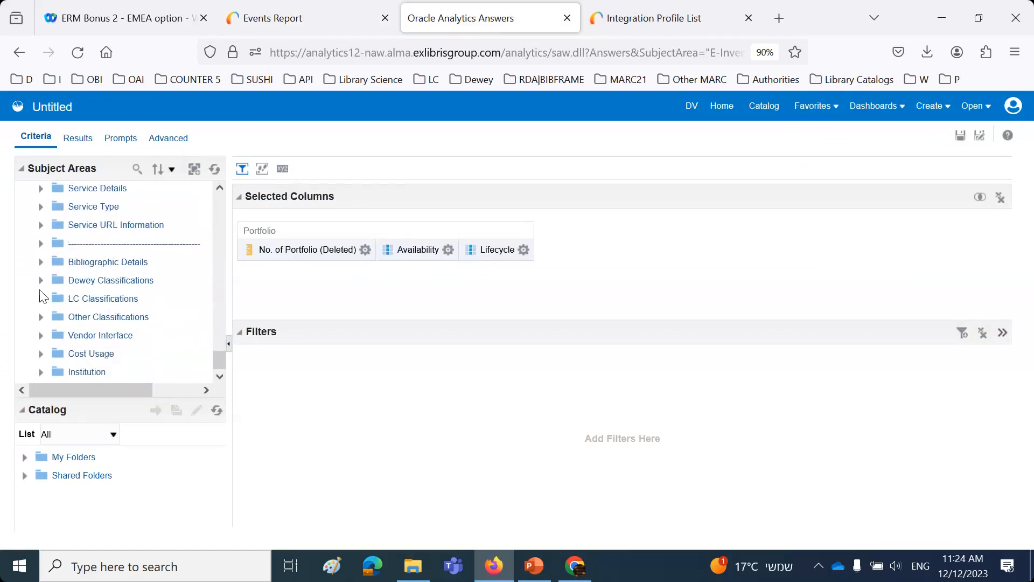
{"action": "left_click", "coordinate": [40, 262]}
{"action": "scroll", "coordinate": [78, 285], "scroll_direction": "down", "scroll_amount": 3}
{"action": "scroll", "coordinate": [77, 281], "scroll_direction": "down", "scroll_amount": 9}
{"action": "scroll", "coordinate": [79, 285], "scroll_direction": "down", "scroll_amount": 10}
{"action": "scroll", "coordinate": [81, 286], "scroll_direction": "down", "scroll_amount": 8}
{"action": "left_click_drag", "start_coordinate": [85, 303], "coordinate": [600, 280]}
Step: Filter the Title column to values that begin with "Treatise Concerning the Principles of Human Knowledge"
{"action": "left_click", "coordinate": [617, 249]}
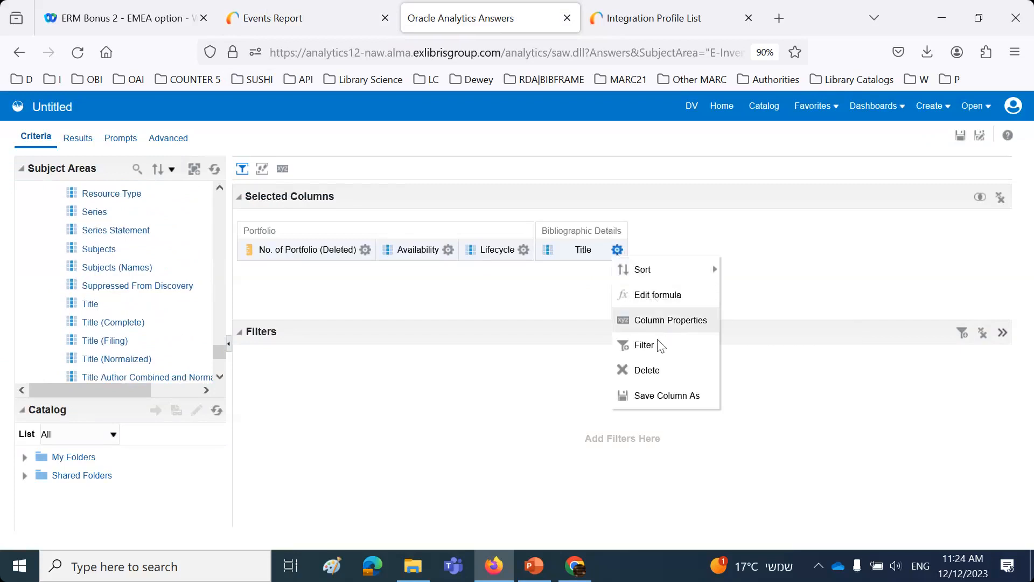
{"action": "left_click", "coordinate": [644, 345]}
{"action": "key", "text": "ctrl+v"}
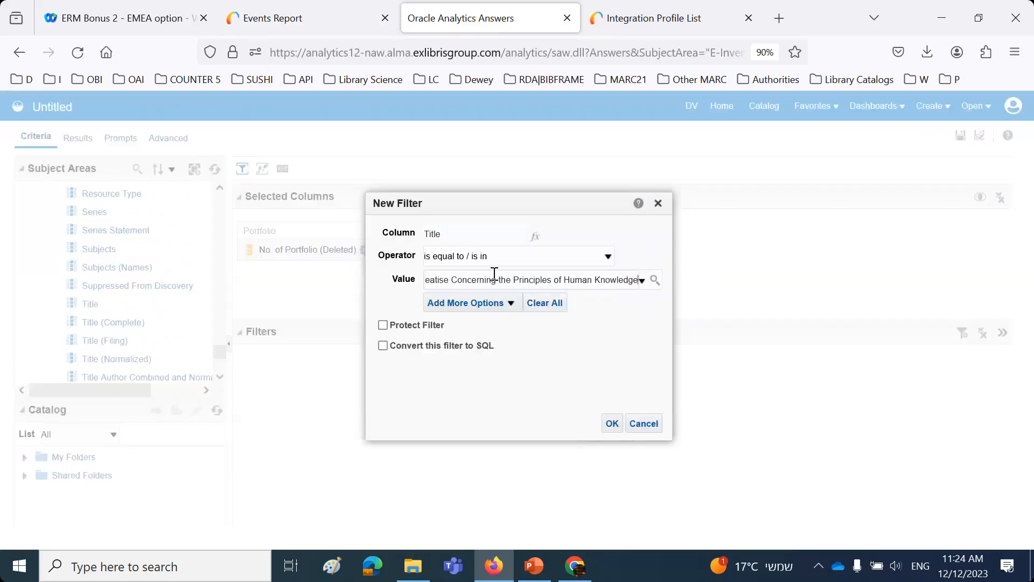
{"action": "left_click", "coordinate": [461, 257]}
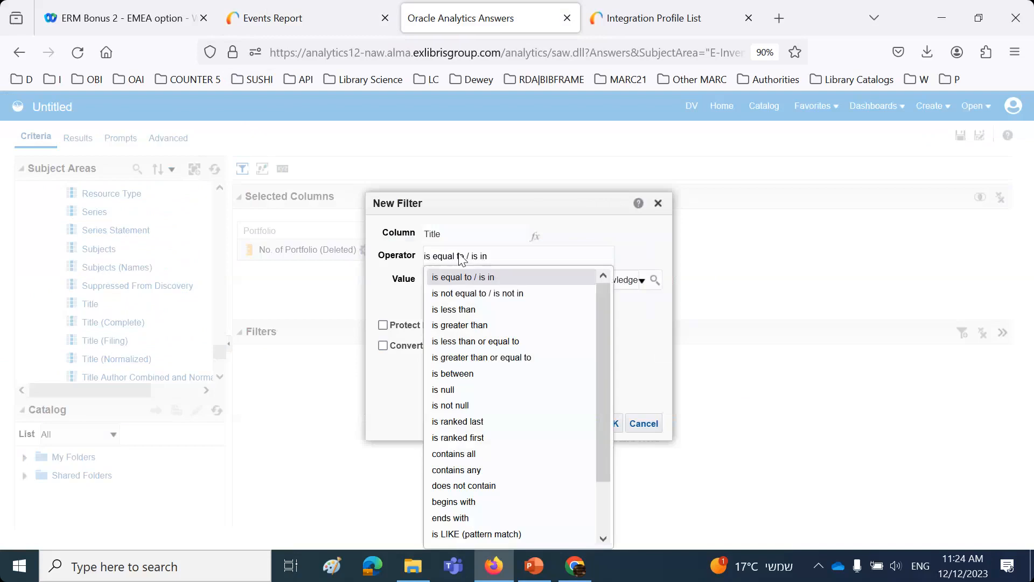
{"action": "left_click", "coordinate": [474, 502]}
{"action": "left_click", "coordinate": [613, 423]}
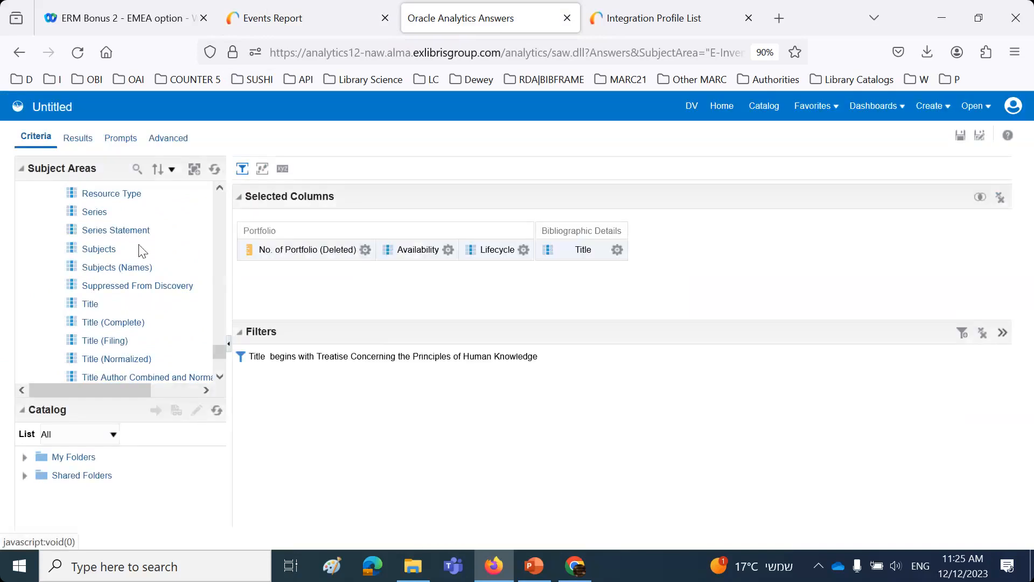
Step: Display the analysis results, search the subject area for "mms" and add the MMS Id column after Title in the table
{"action": "left_click", "coordinate": [79, 139]}
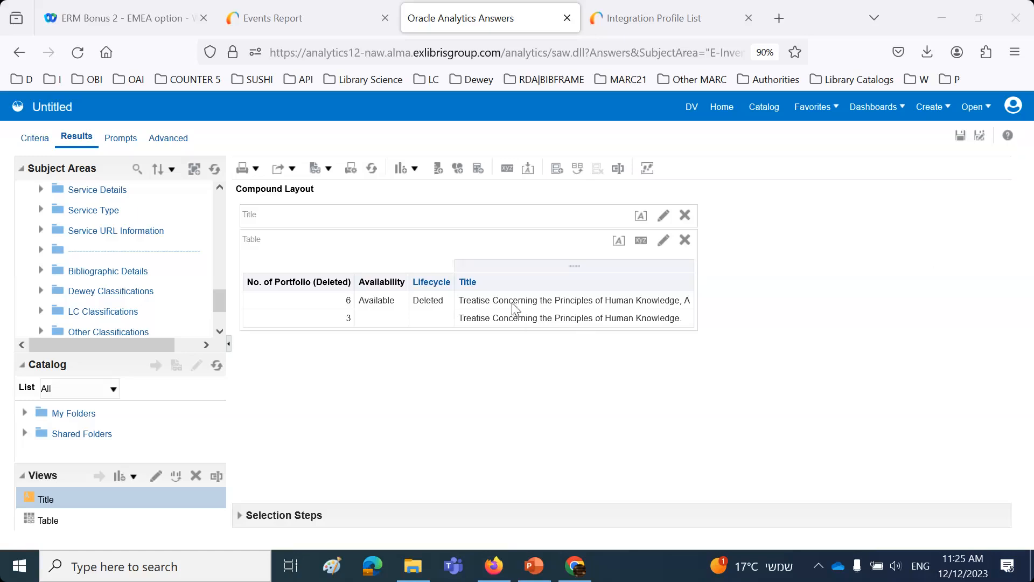
{"action": "scroll", "coordinate": [80, 207], "scroll_direction": "up", "scroll_amount": 10}
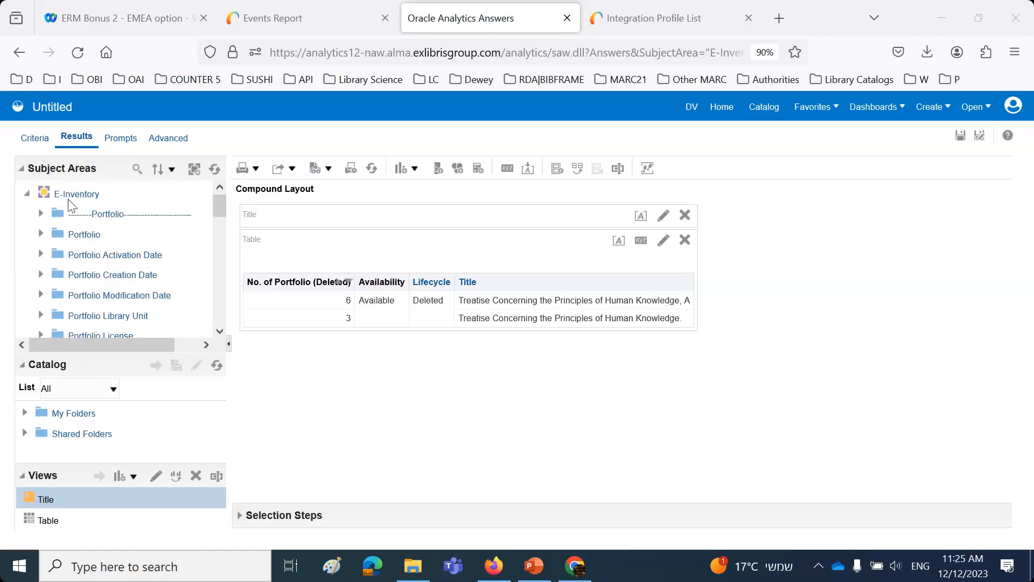
{"action": "left_click", "coordinate": [138, 169]}
{"action": "type", "text": "mms"}
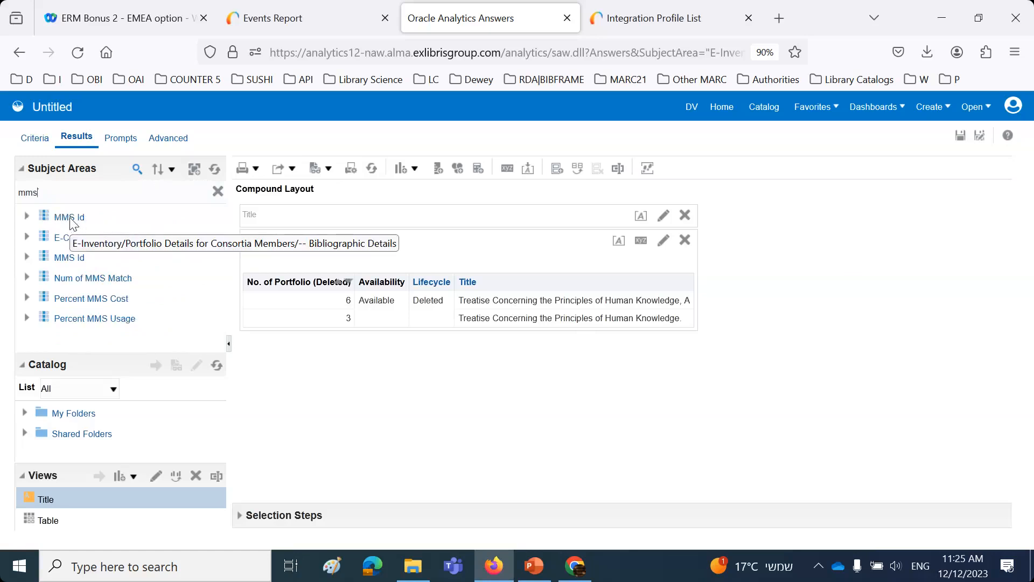
{"action": "left_click_drag", "start_coordinate": [70, 258], "coordinate": [689, 317]}
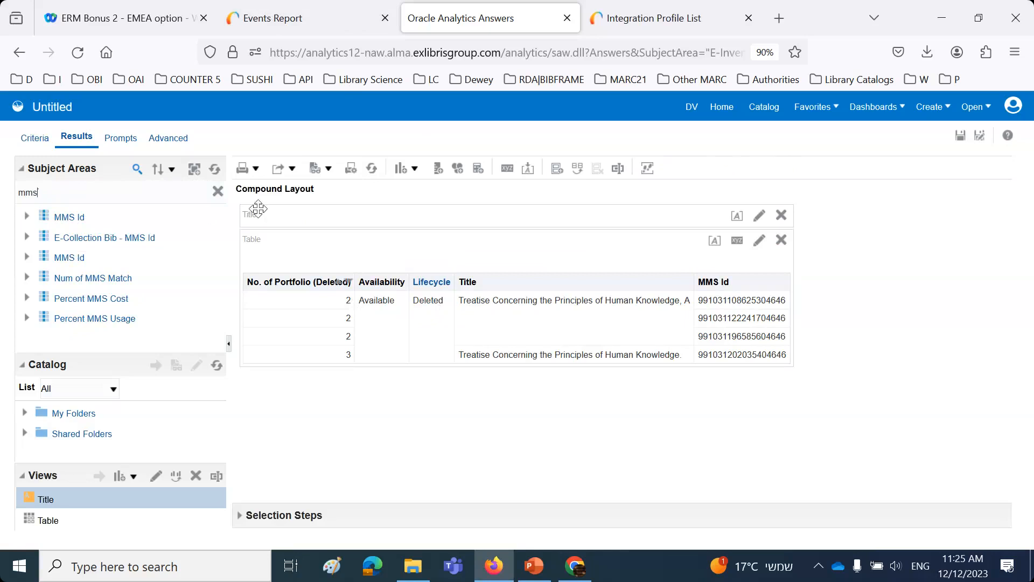
Step: Check the ISBN of the deleted portfolio in the Alma events report
{"action": "left_click", "coordinate": [249, 19]}
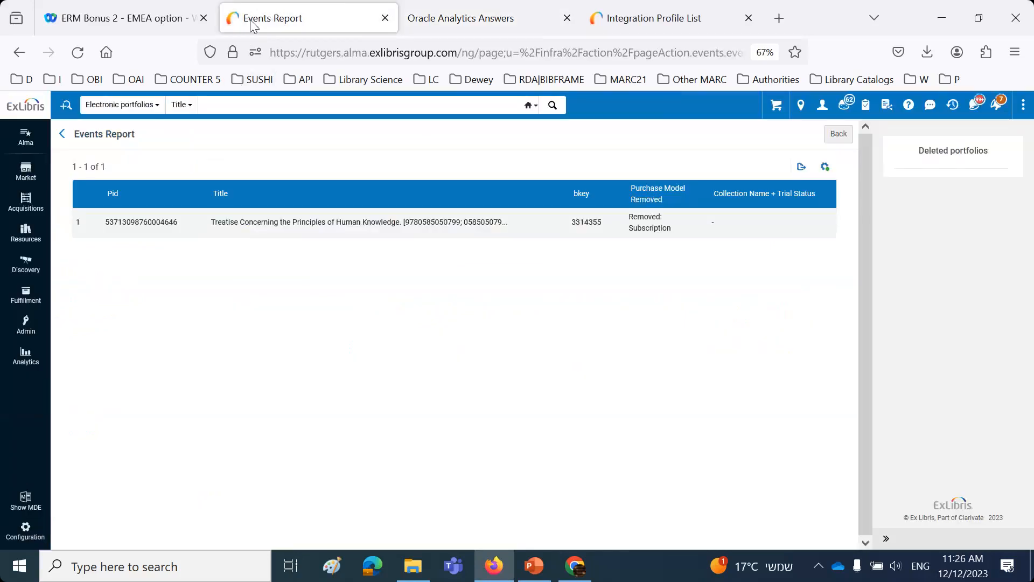
{"action": "double_click", "coordinate": [426, 221]}
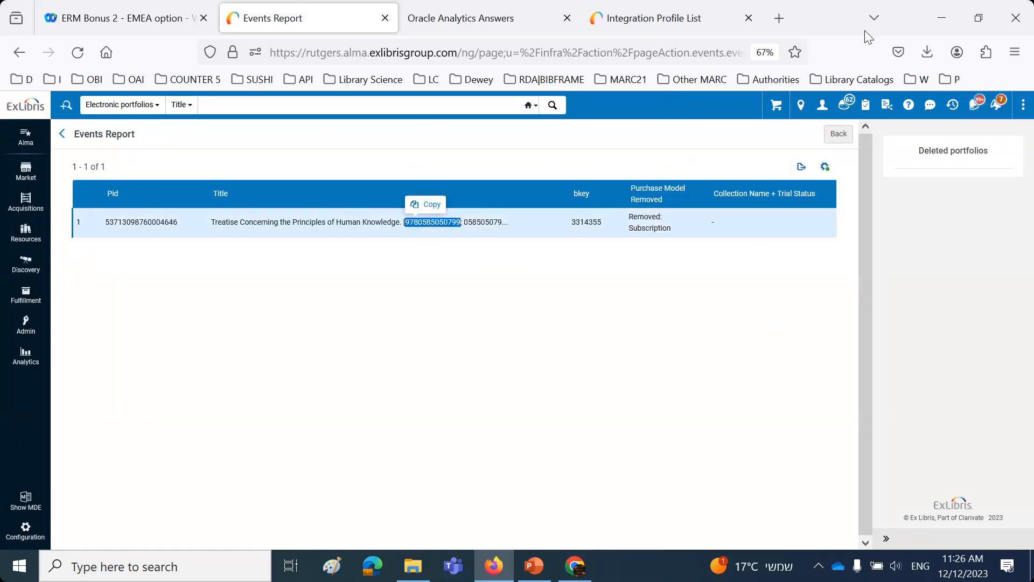
{"action": "left_click", "coordinate": [869, 62]}
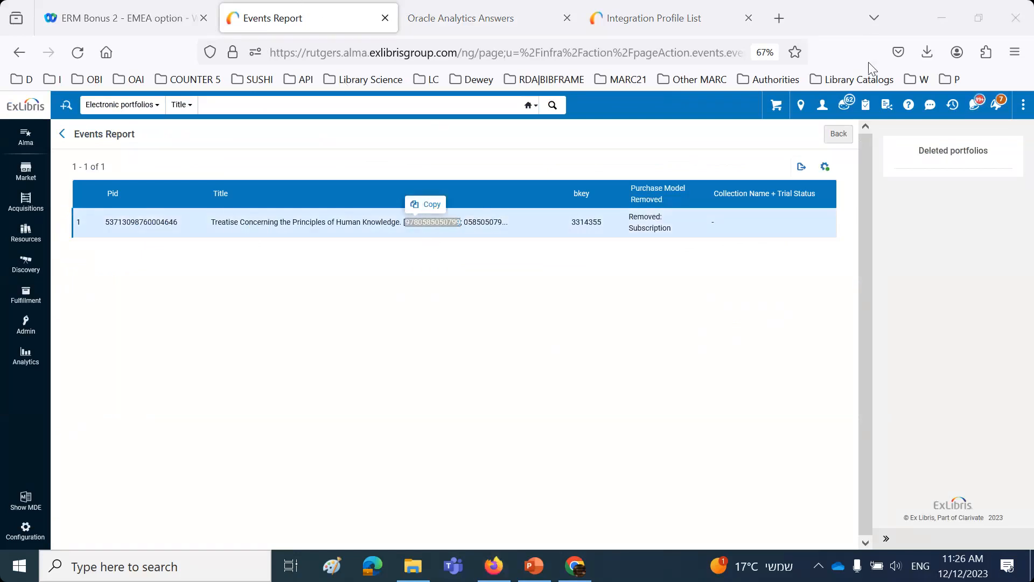
Step: In the Analytics results, clear the subject area search and add the Portfolio Modification Date column between Title and MMS Id
{"action": "left_click", "coordinate": [444, 24]}
{"action": "left_click", "coordinate": [217, 190]}
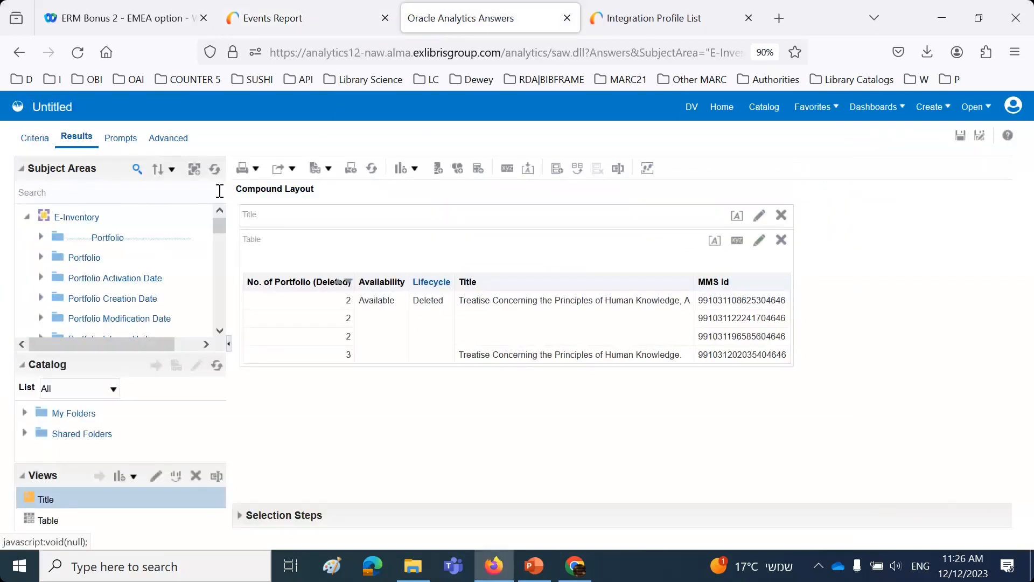
{"action": "left_click", "coordinate": [40, 258]}
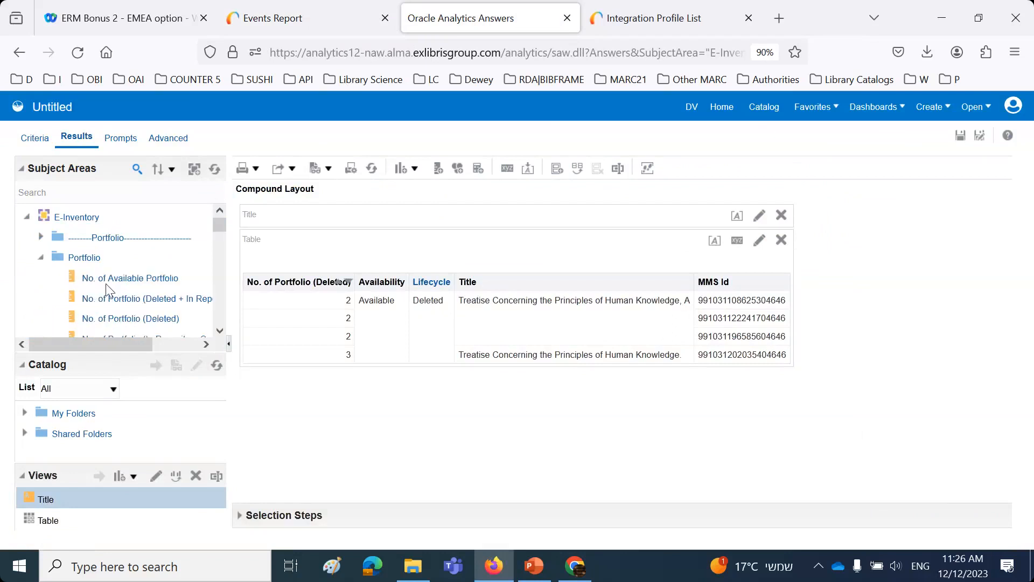
{"action": "left_click", "coordinate": [65, 262]}
{"action": "scroll", "coordinate": [97, 274], "scroll_direction": "down", "scroll_amount": 2}
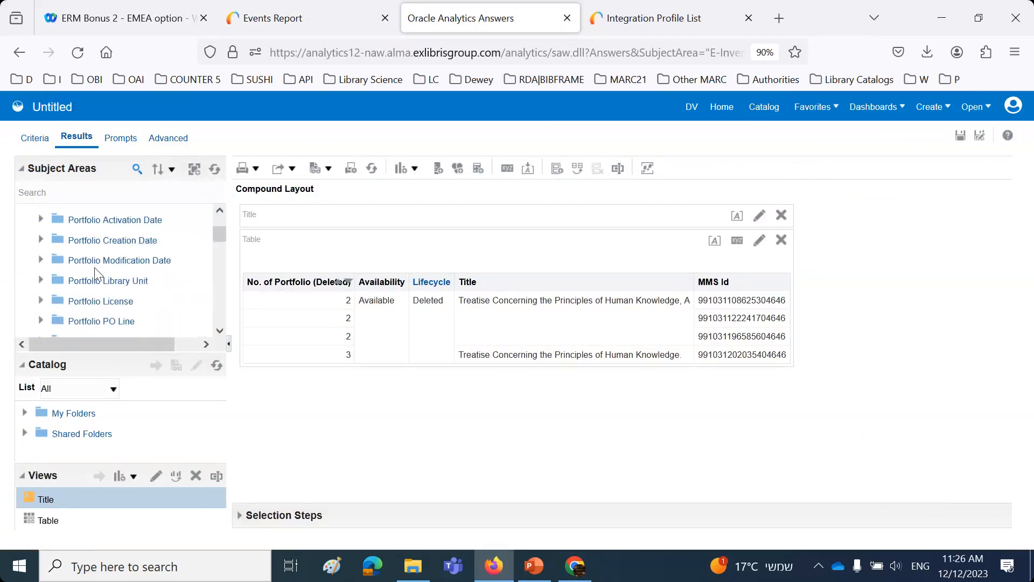
{"action": "left_click", "coordinate": [41, 260]}
{"action": "scroll", "coordinate": [121, 253], "scroll_direction": "down", "scroll_amount": 3}
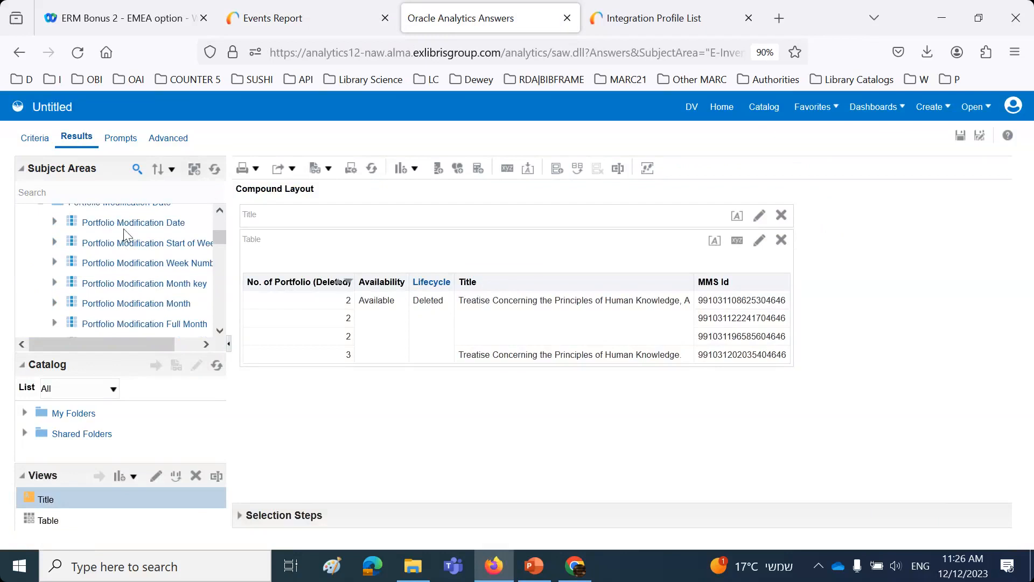
{"action": "left_click_drag", "start_coordinate": [123, 222], "coordinate": [690, 338]}
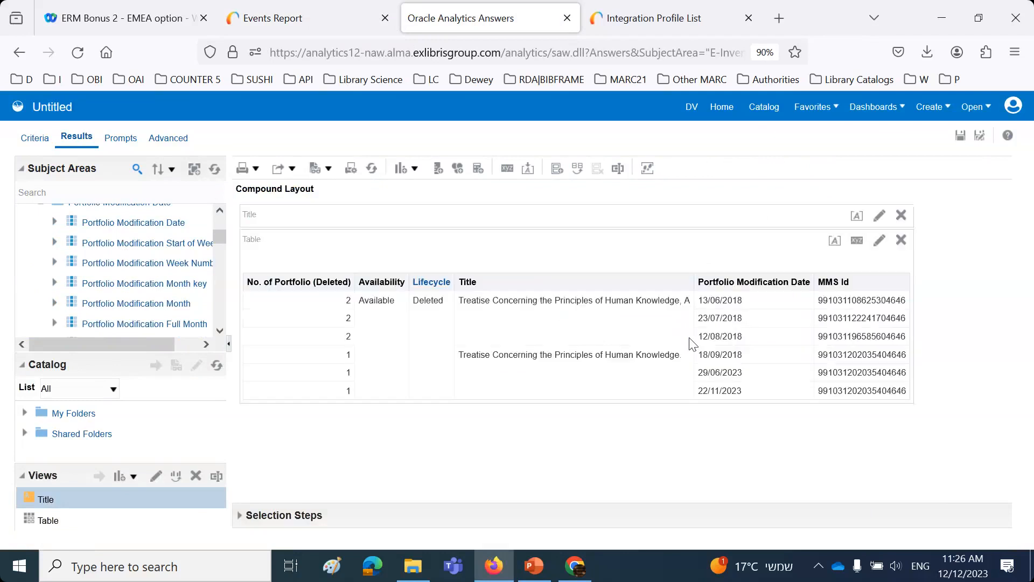
{"action": "left_click", "coordinate": [728, 394]}
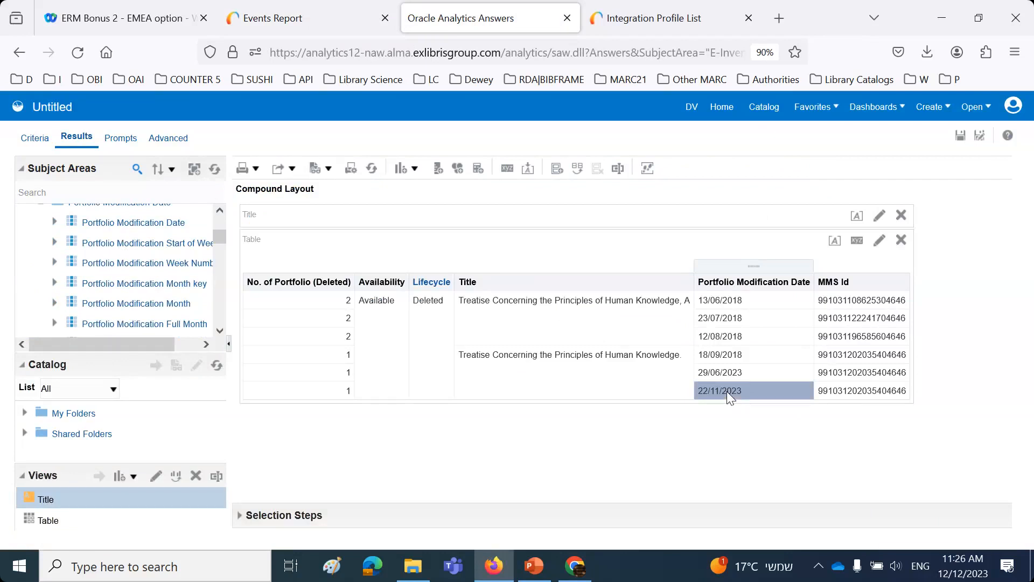
Step: Switch to the PowerPoint presentation and review the slides on the Nov. 22 deleted portfolio and the Nov. 23 job report
{"action": "left_click", "coordinate": [313, 22]}
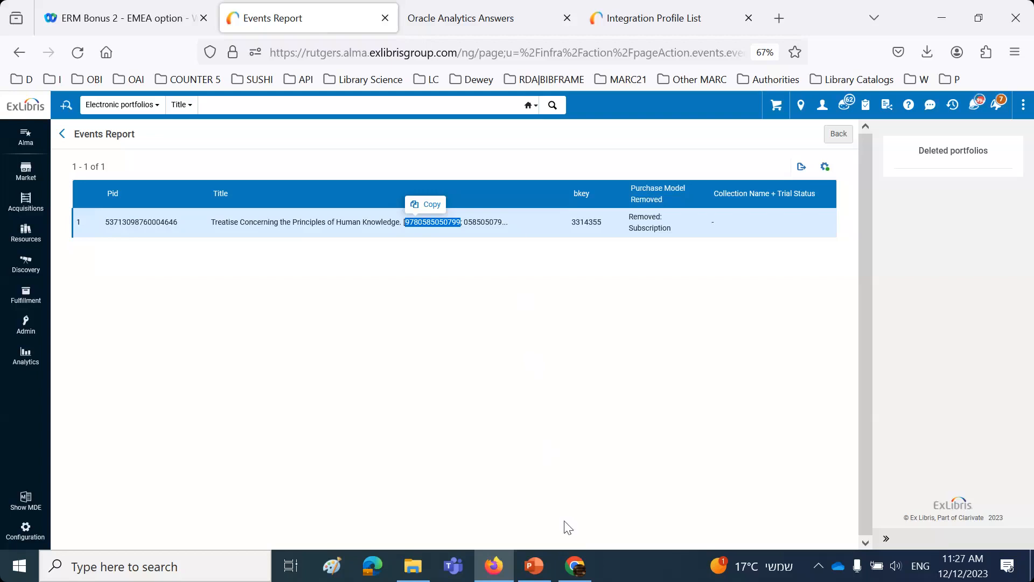
{"action": "mouse_move", "coordinate": [535, 571]}
{"action": "left_click", "coordinate": [484, 474]}
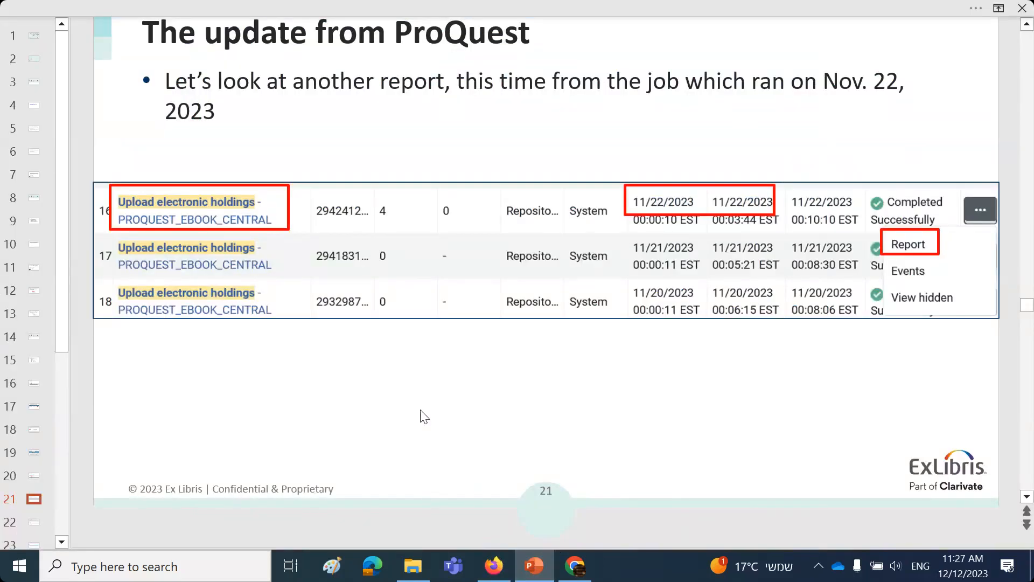
{"action": "scroll", "coordinate": [425, 417], "scroll_direction": "down", "scroll_amount": 1}
{"action": "scroll", "coordinate": [423, 415], "scroll_direction": "down", "scroll_amount": 1}
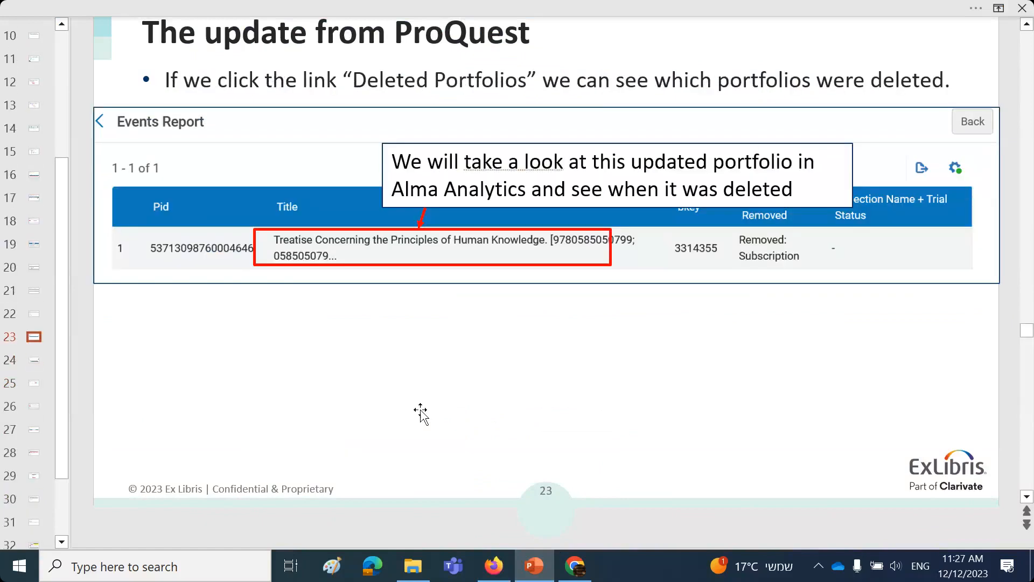
{"action": "scroll", "coordinate": [420, 411], "scroll_direction": "down", "scroll_amount": 1}
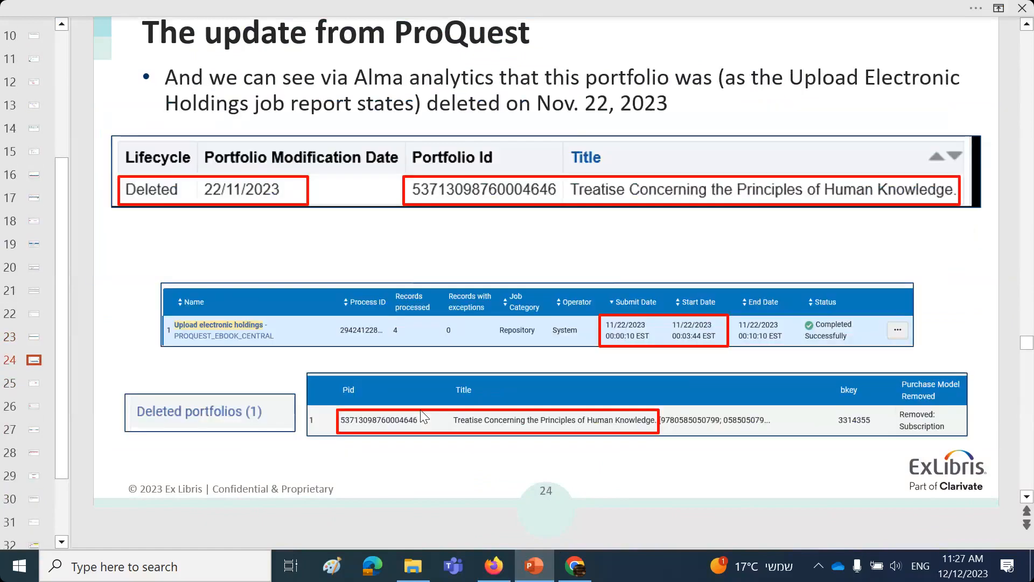
{"action": "scroll", "coordinate": [421, 411], "scroll_direction": "down", "scroll_amount": 1}
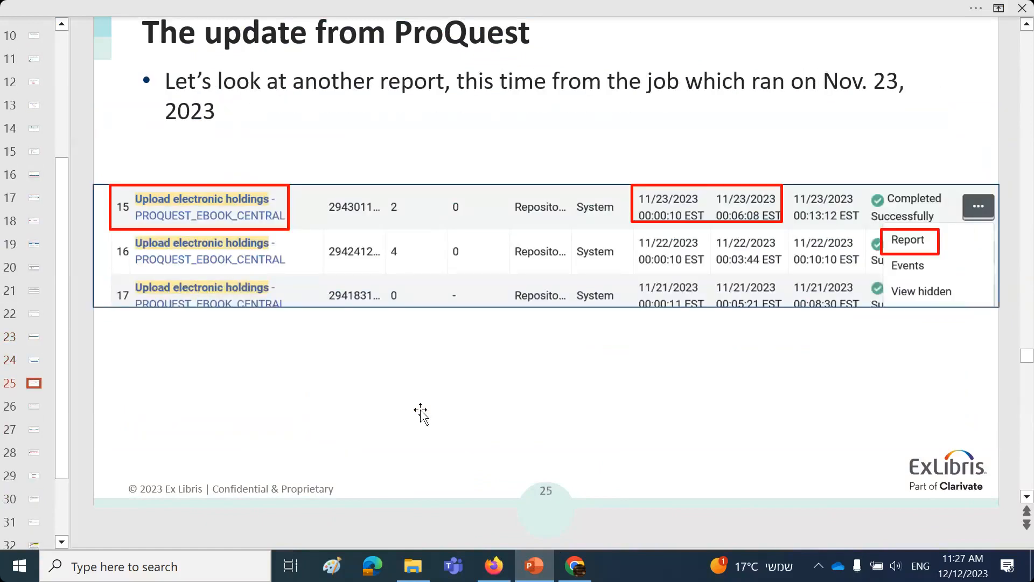
{"action": "scroll", "coordinate": [421, 413], "scroll_direction": "down", "scroll_amount": 1}
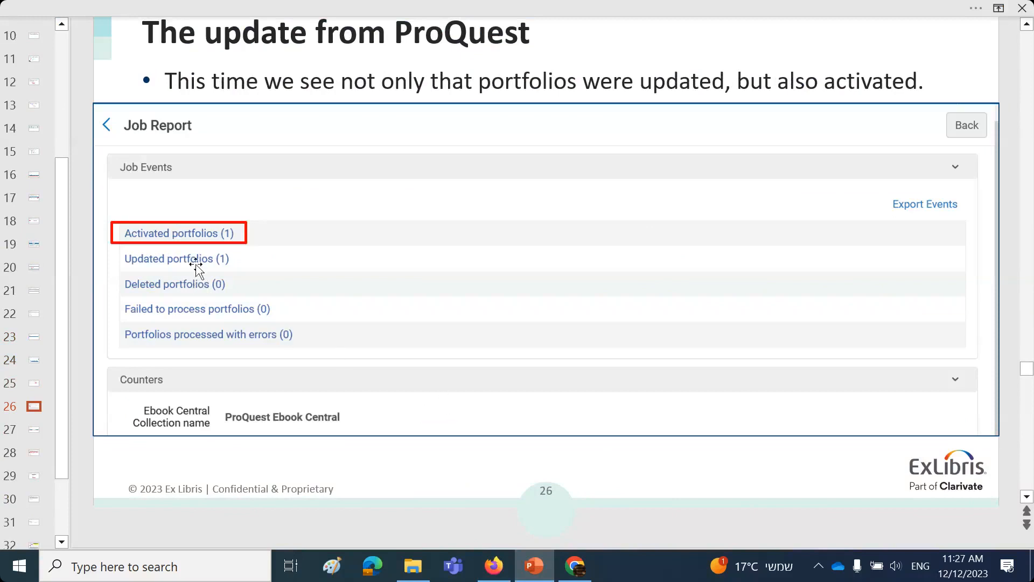
{"action": "scroll", "coordinate": [329, 268], "scroll_direction": "up", "scroll_amount": 1}
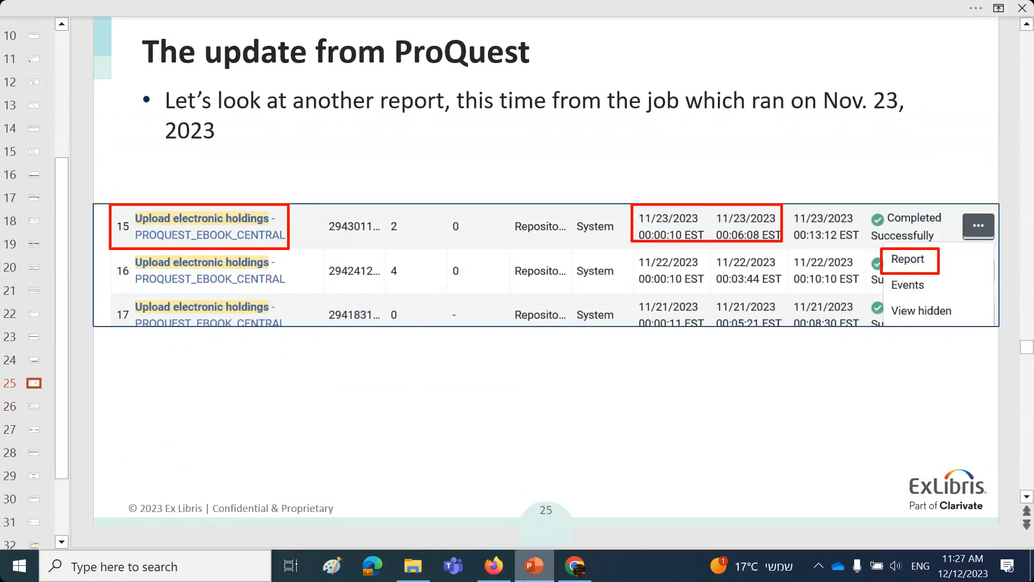
Step: Switch to Alma in Firefox, return to the job history and set the submit date range to 11/23/2023 - 11/23/2023
{"action": "left_click", "coordinate": [494, 565]}
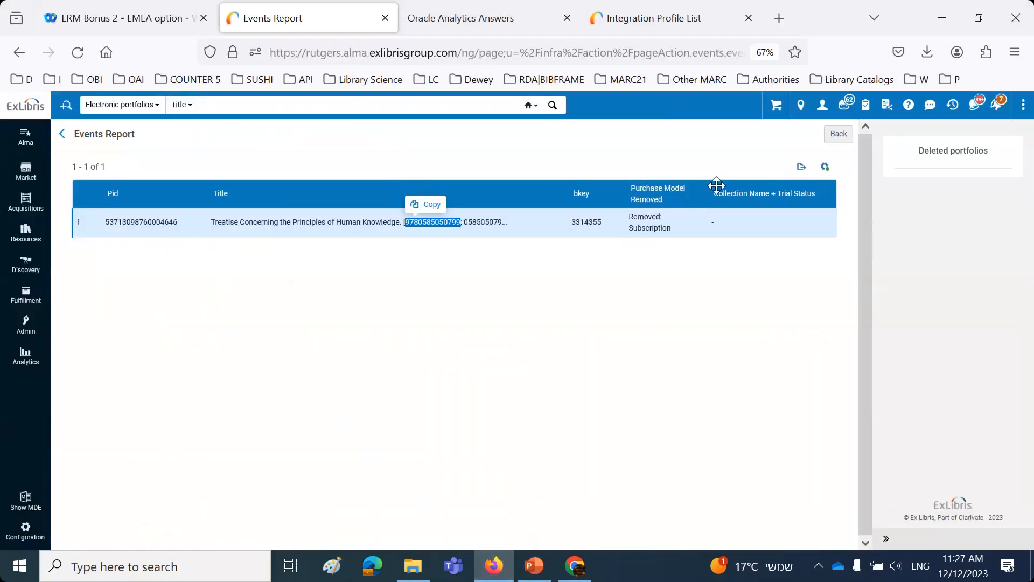
{"action": "left_click", "coordinate": [62, 134]}
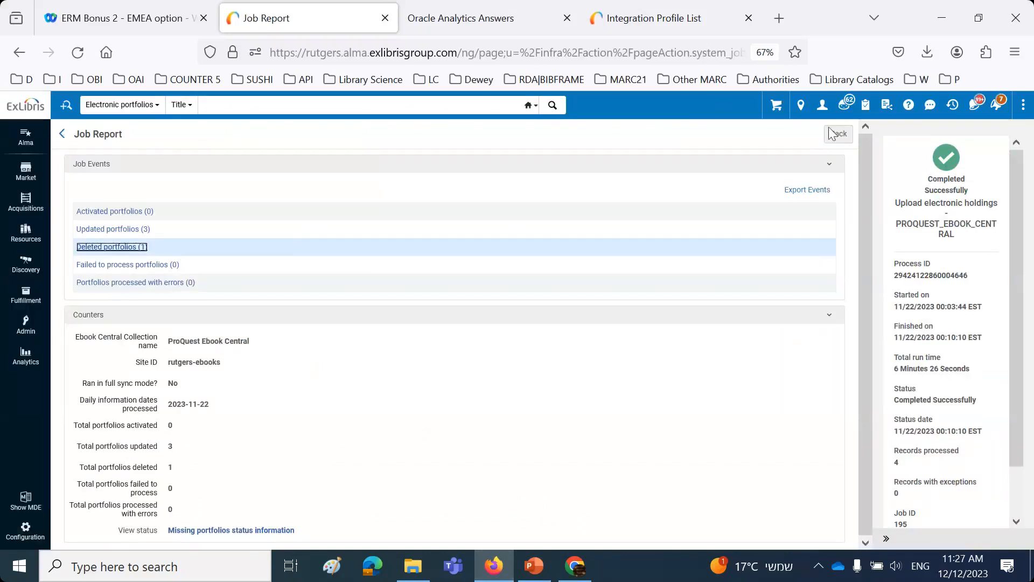
{"action": "left_click", "coordinate": [843, 136]}
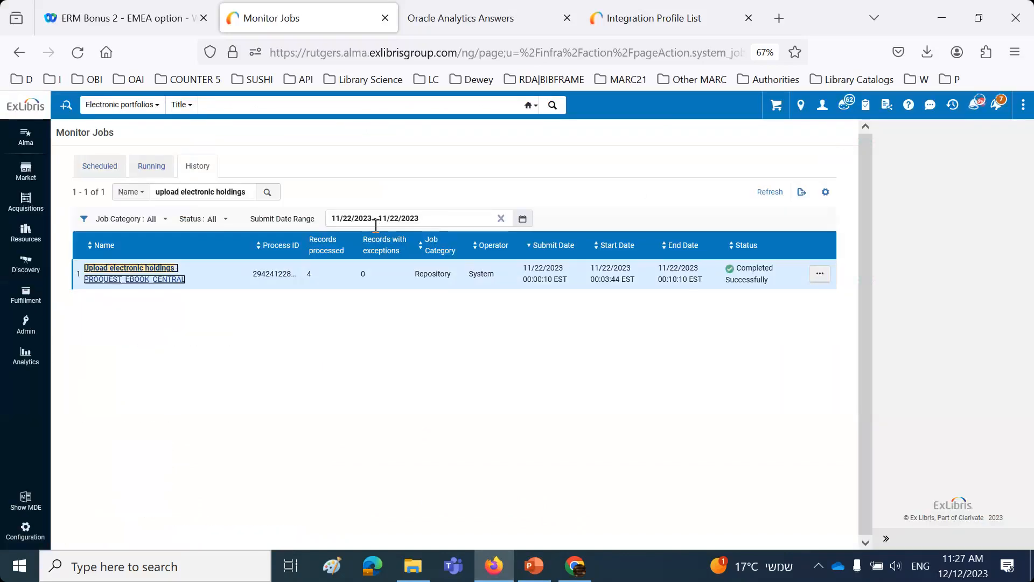
{"action": "left_click", "coordinate": [396, 219]}
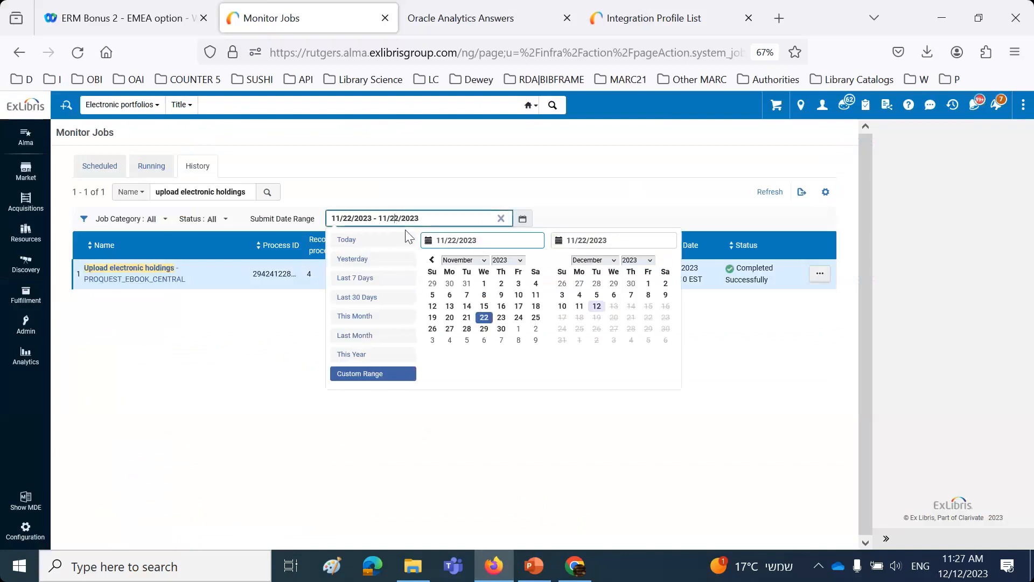
{"action": "type", "text": "3"}
{"action": "left_click", "coordinate": [349, 218]}
{"action": "key", "text": "BackSpace"}
{"action": "type", "text": "3"}
{"action": "key", "text": "Return"}
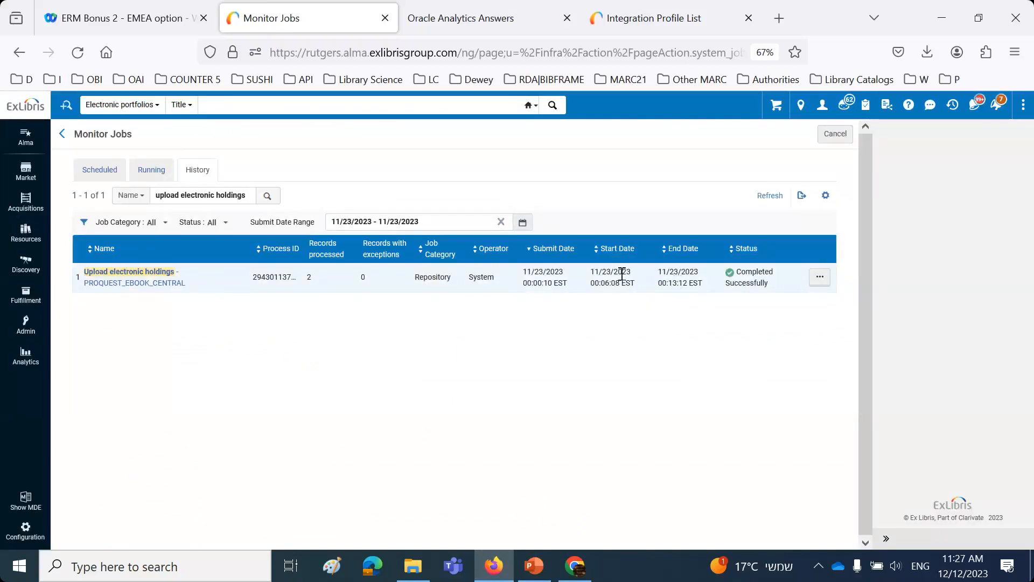
Step: Open the report of the 11/23/2023 Upload electronic holdings job and display its activated portfolios
{"action": "left_click", "coordinate": [819, 277]}
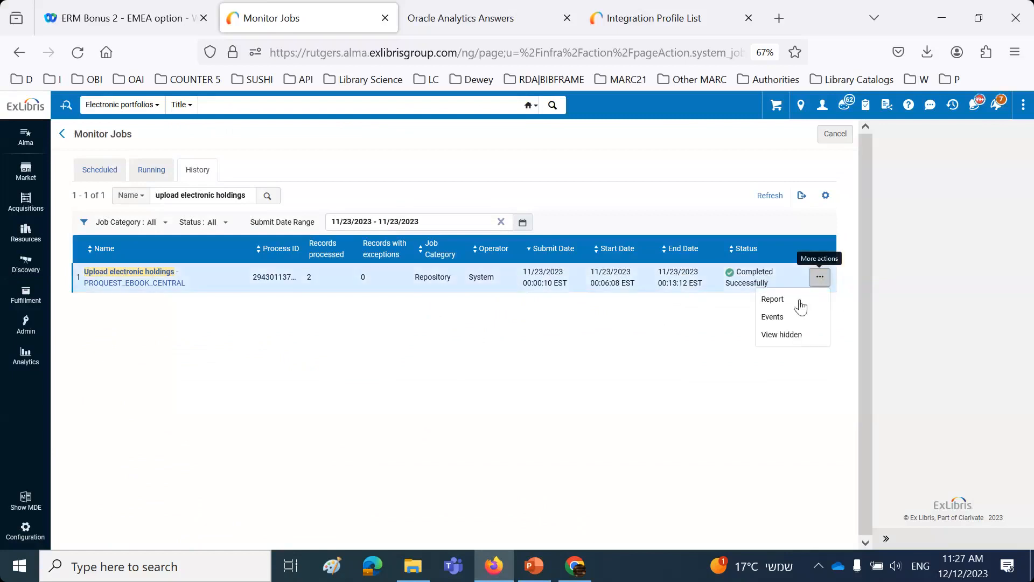
{"action": "left_click", "coordinate": [773, 299]}
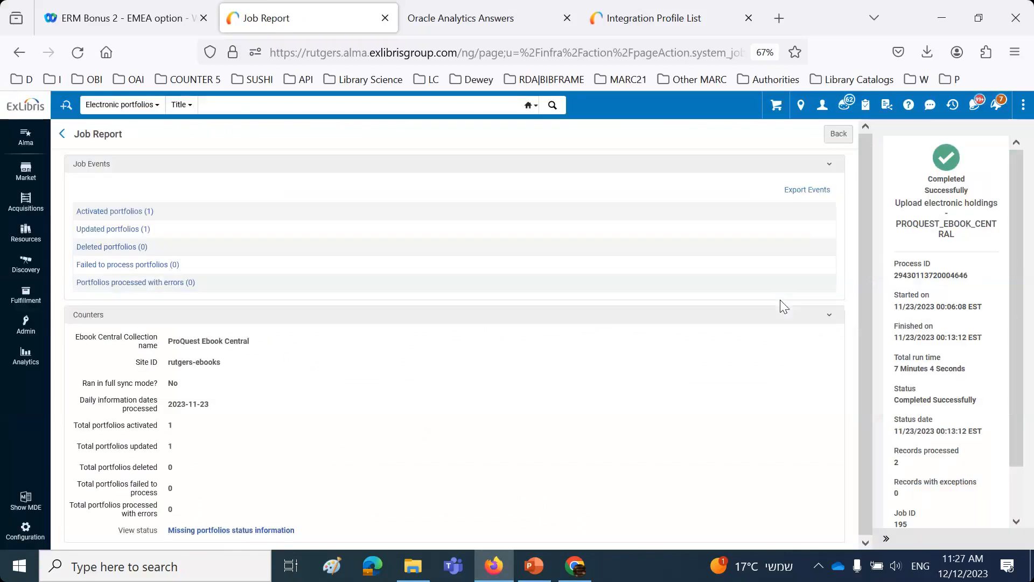
{"action": "left_click", "coordinate": [148, 213]}
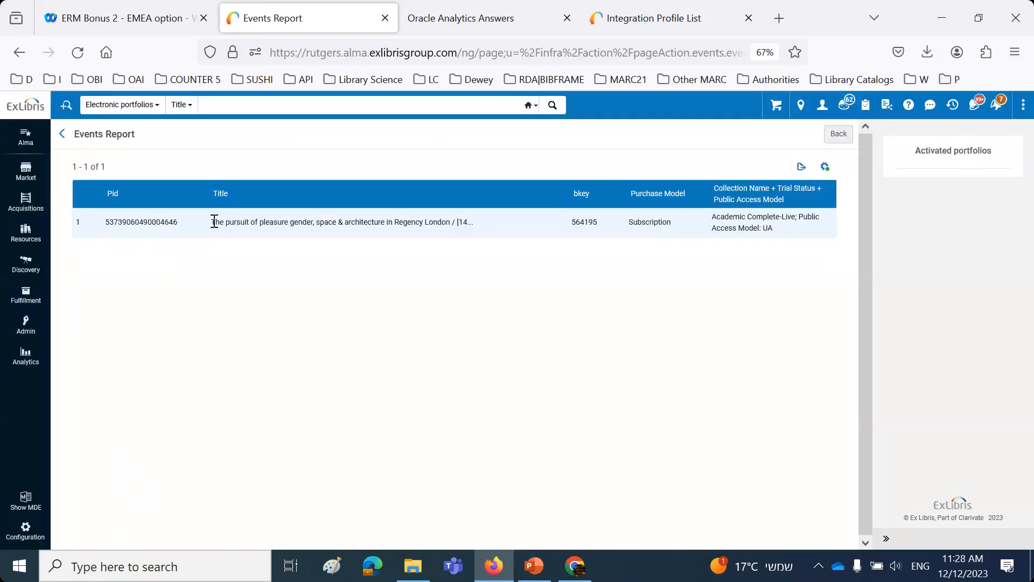
Step: Search electronic portfolios by keywords for the activated portfolio's Pid, check its creation and modification dates and open it in the portfolio editor
{"action": "left_click_drag", "start_coordinate": [211, 222], "coordinate": [455, 223]}
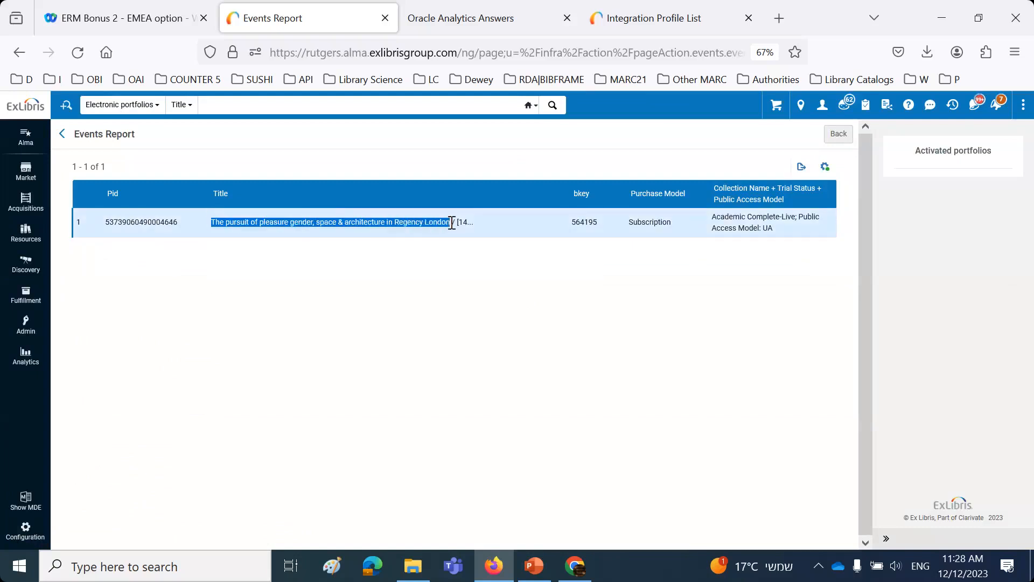
{"action": "double_click", "coordinate": [138, 222]}
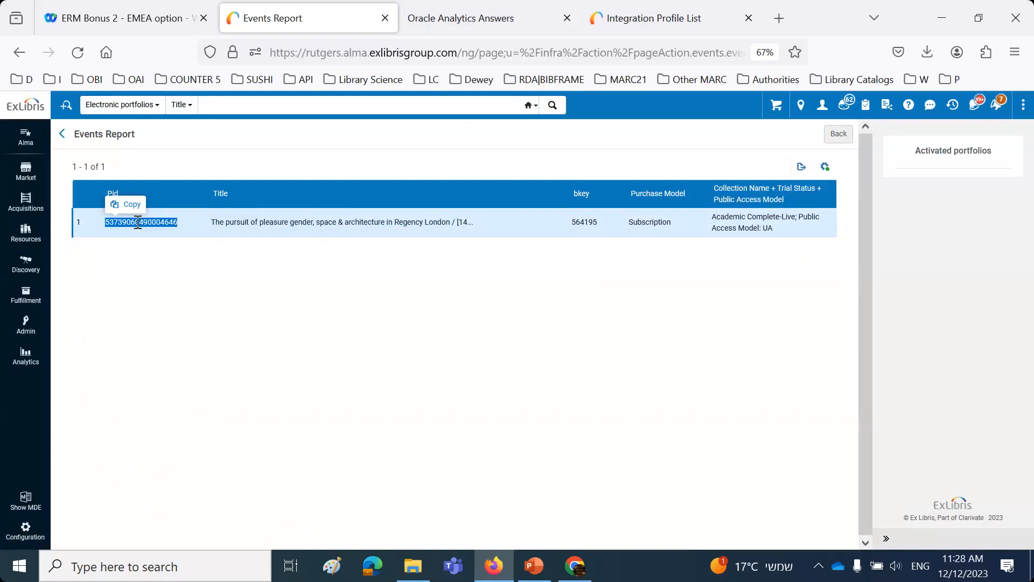
{"action": "left_click", "coordinate": [177, 104]}
{"action": "left_click", "coordinate": [198, 160]}
{"action": "left_click", "coordinate": [255, 107]}
{"action": "key", "text": "ctrl+v"}
{"action": "key", "text": "Return"}
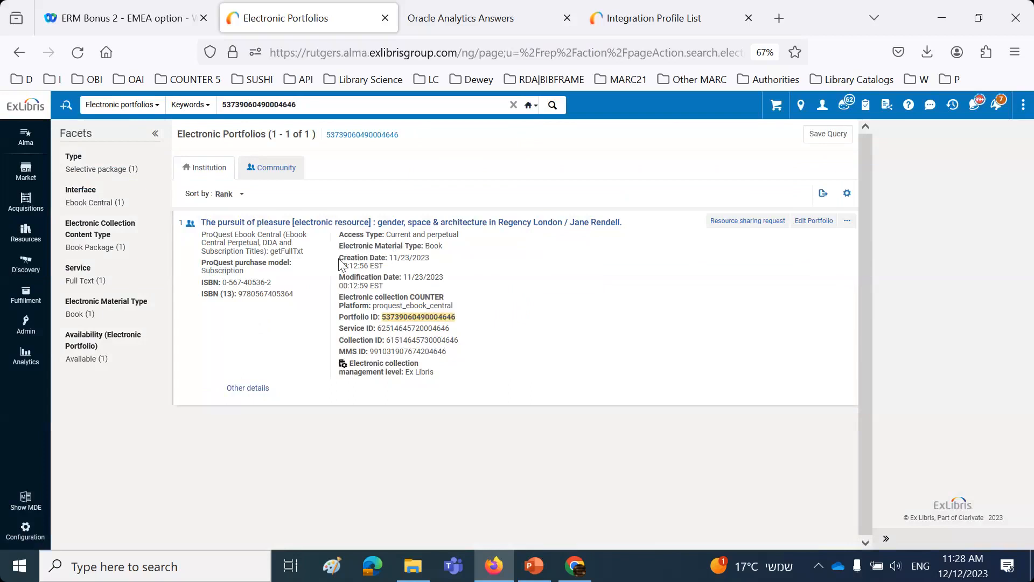
{"action": "left_click_drag", "start_coordinate": [338, 256], "coordinate": [399, 289]}
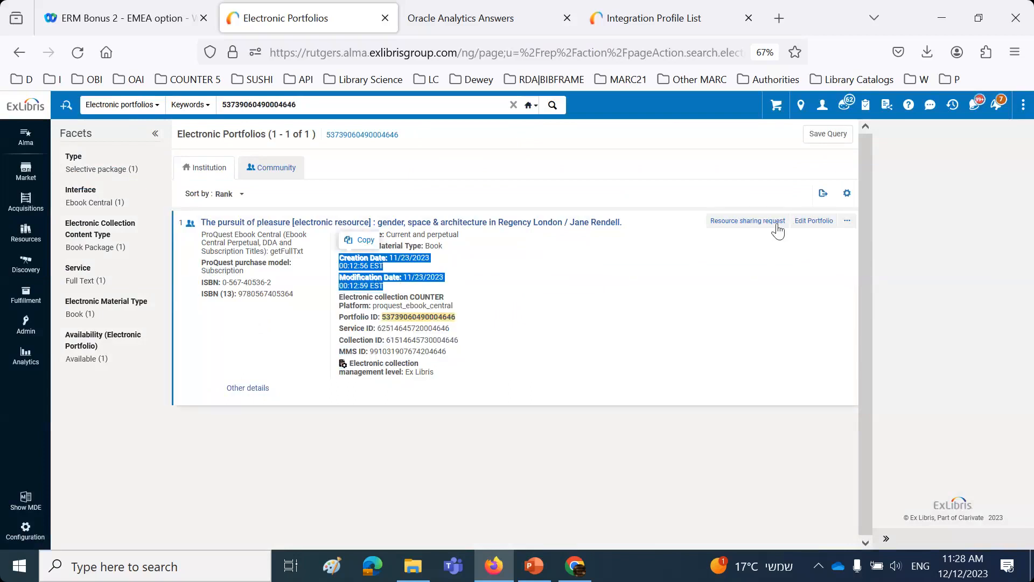
{"action": "left_click", "coordinate": [814, 221]}
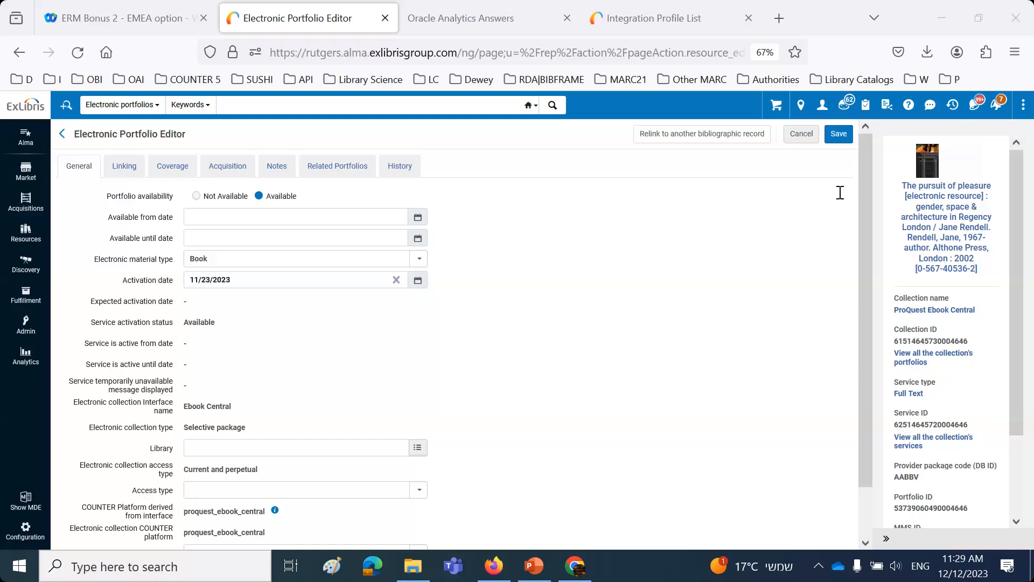
Step: Switch to the PowerPoint presentation and review slides 26 to 31 on the activated portfolio and the missing portfolios status information
{"action": "left_click", "coordinate": [529, 576]}
{"action": "key", "text": "Page_Down"}
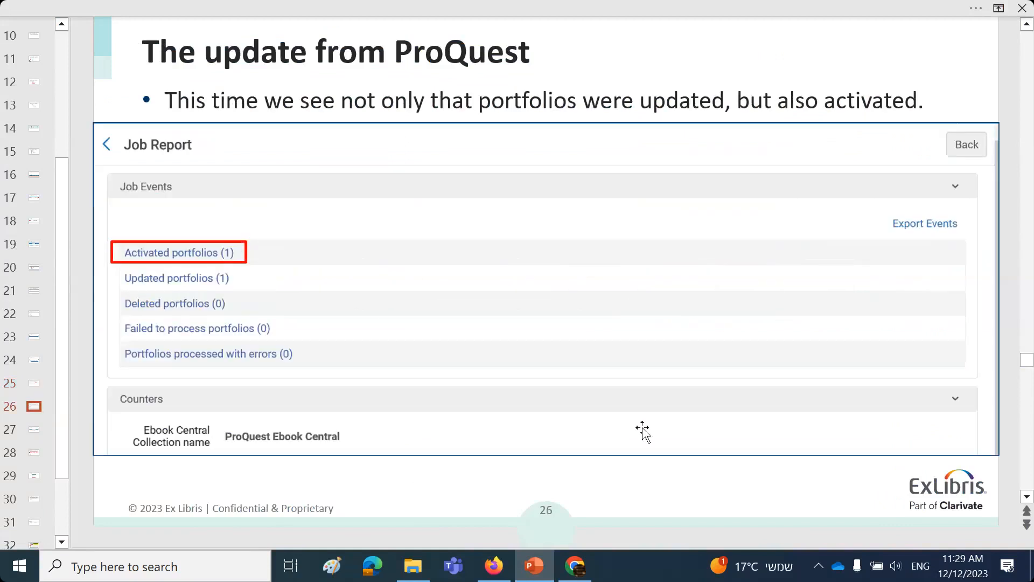
{"action": "key", "text": "Page_Down"}
{"action": "key", "text": "Page_Down"}
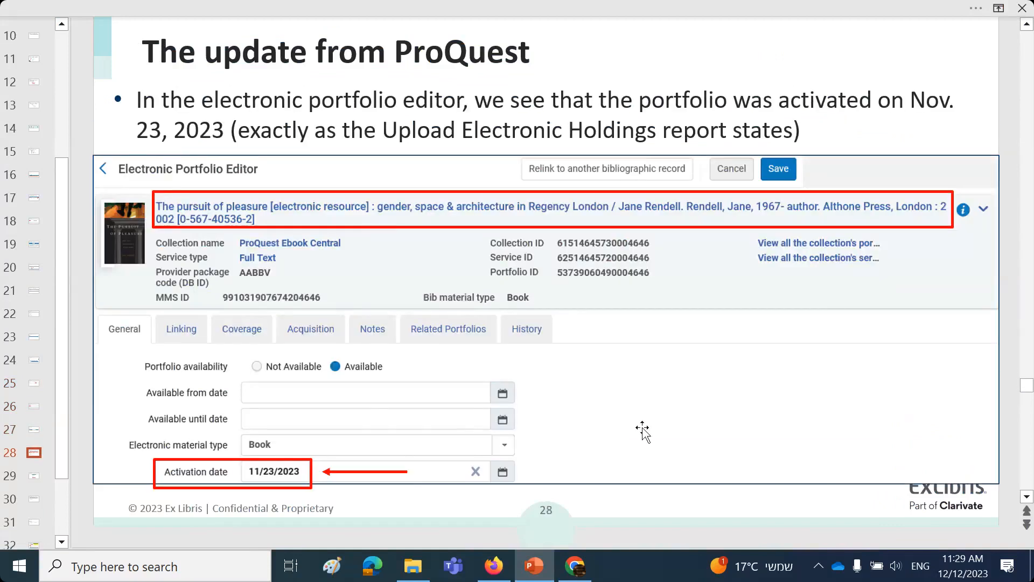
{"action": "key", "text": "Page_Down"}
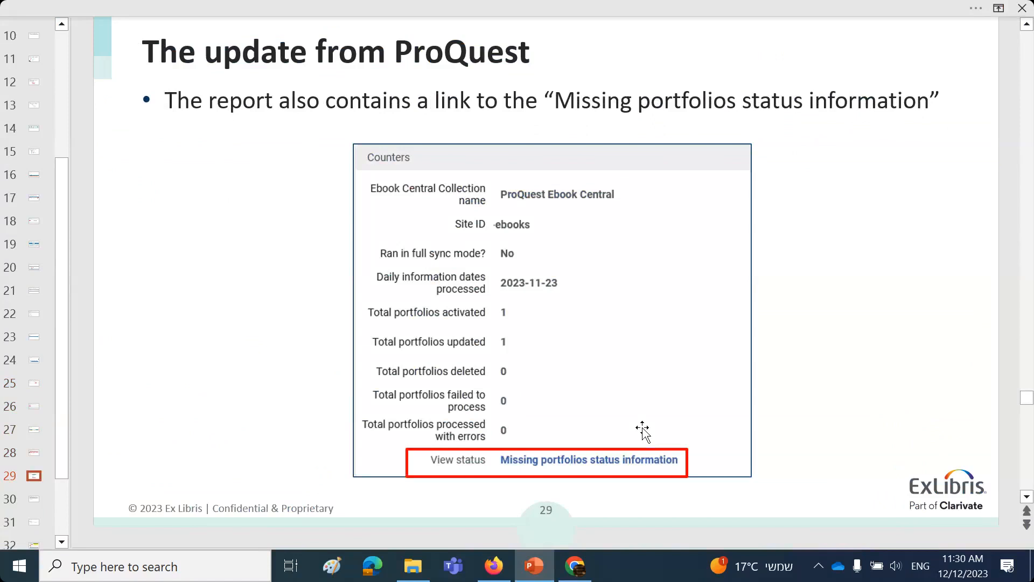
{"action": "scroll", "coordinate": [642, 429], "scroll_direction": "down", "scroll_amount": 3}
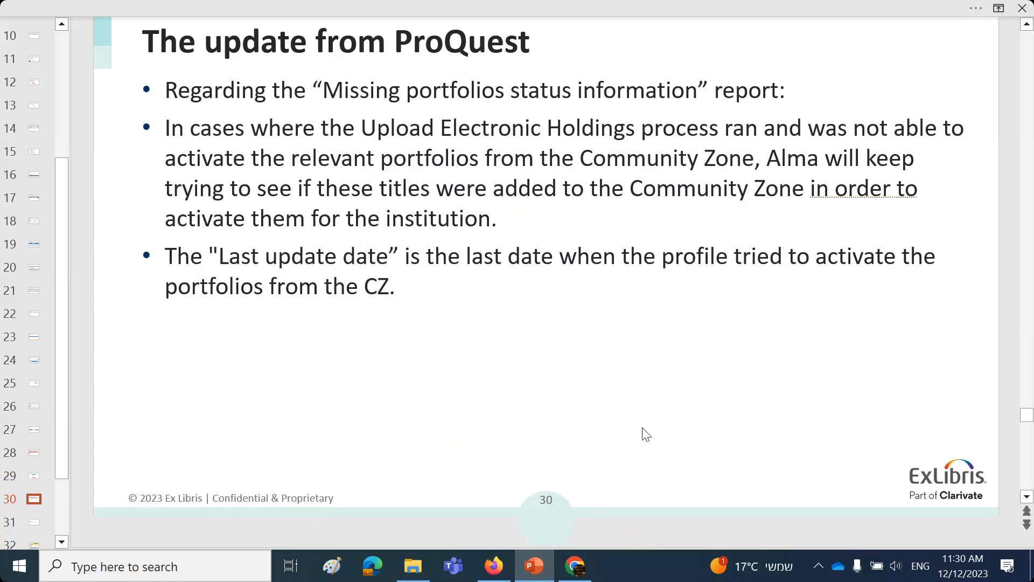
{"action": "key", "text": "Page_Down"}
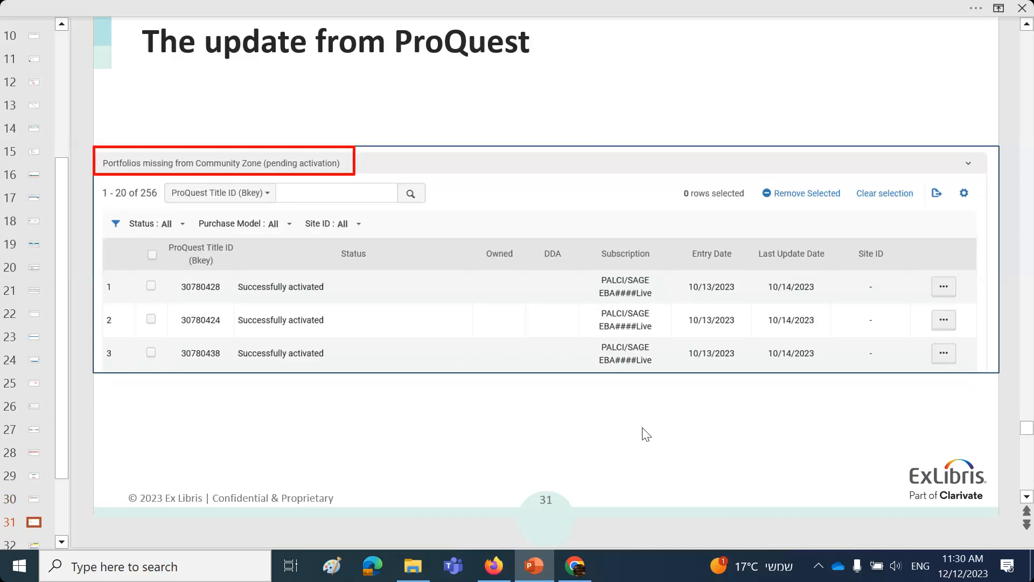
Step: View slide 32 on the Community Zone Updates Task List, switch to Alma in Firefox and leave the portfolio editor without saving
{"action": "key", "text": "Page_Down"}
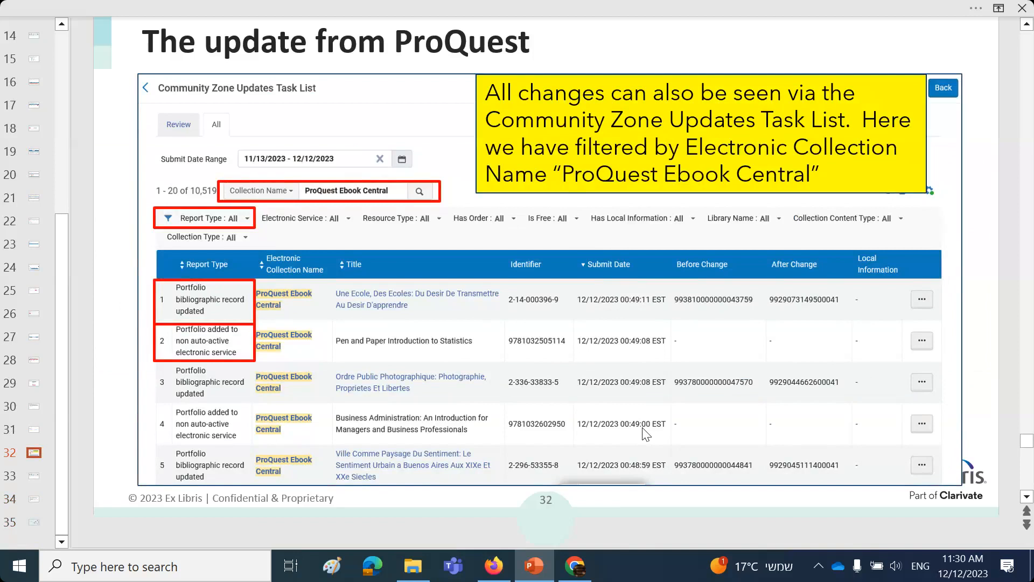
{"action": "left_click", "coordinate": [494, 566]}
{"action": "scroll", "coordinate": [546, 470], "scroll_direction": "down", "scroll_amount": 1}
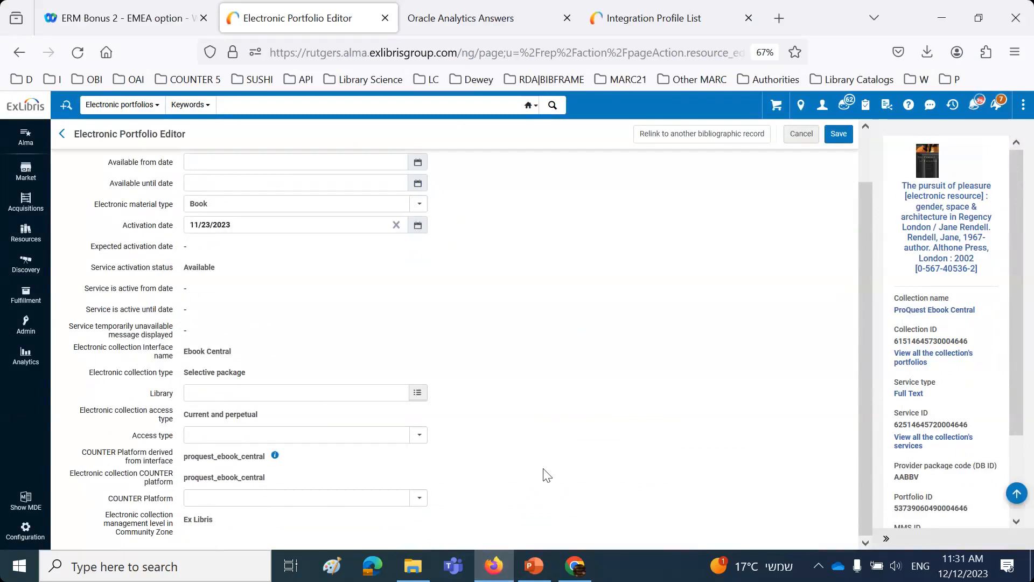
{"action": "scroll", "coordinate": [546, 473], "scroll_direction": "up", "scroll_amount": 1}
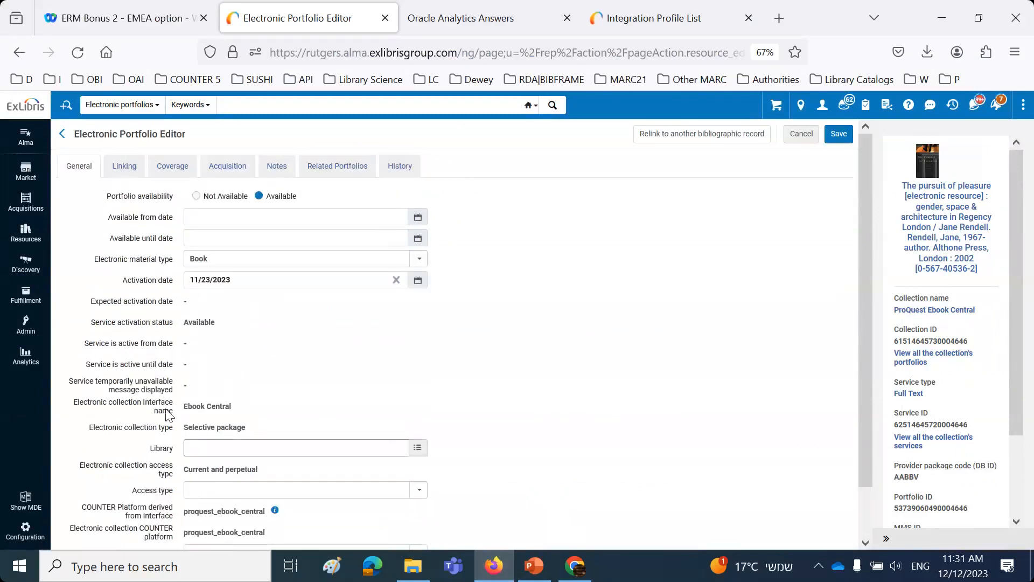
{"action": "left_click", "coordinate": [809, 134]}
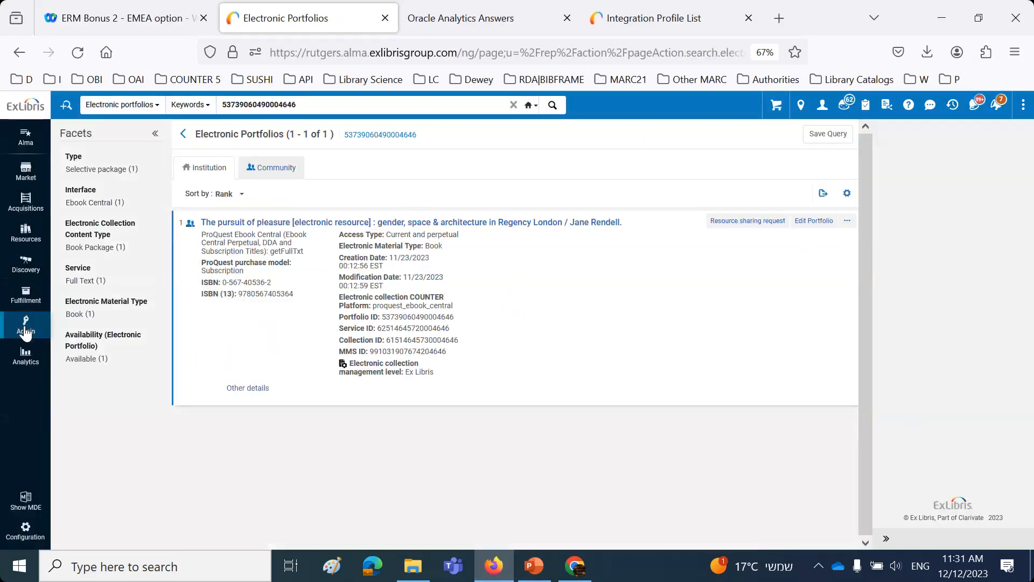
Step: Open the job monitoring history and search it by name for "upload electronic holdings"
{"action": "left_click", "coordinate": [26, 327]}
{"action": "left_click", "coordinate": [94, 343]}
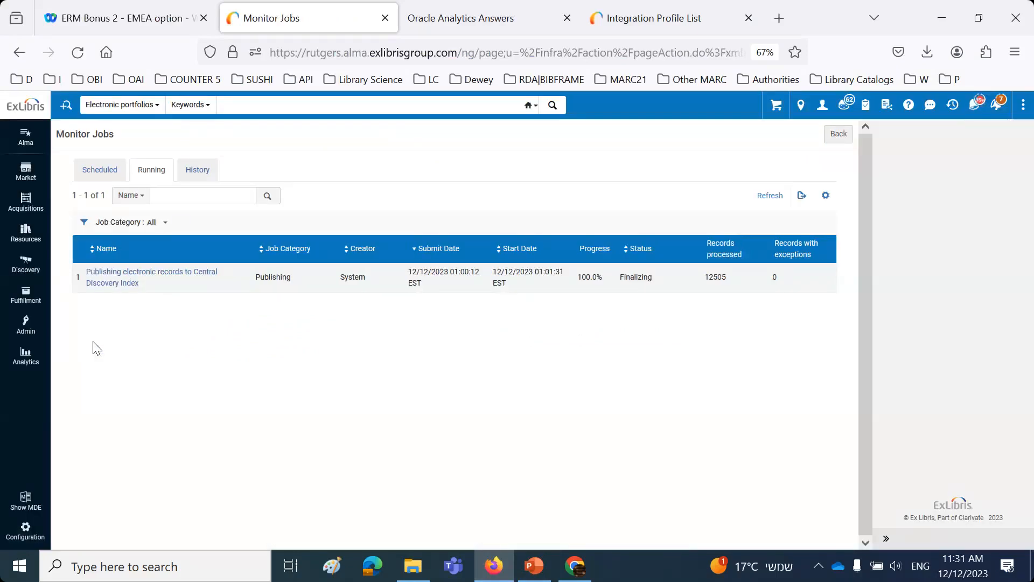
{"action": "left_click", "coordinate": [198, 171]}
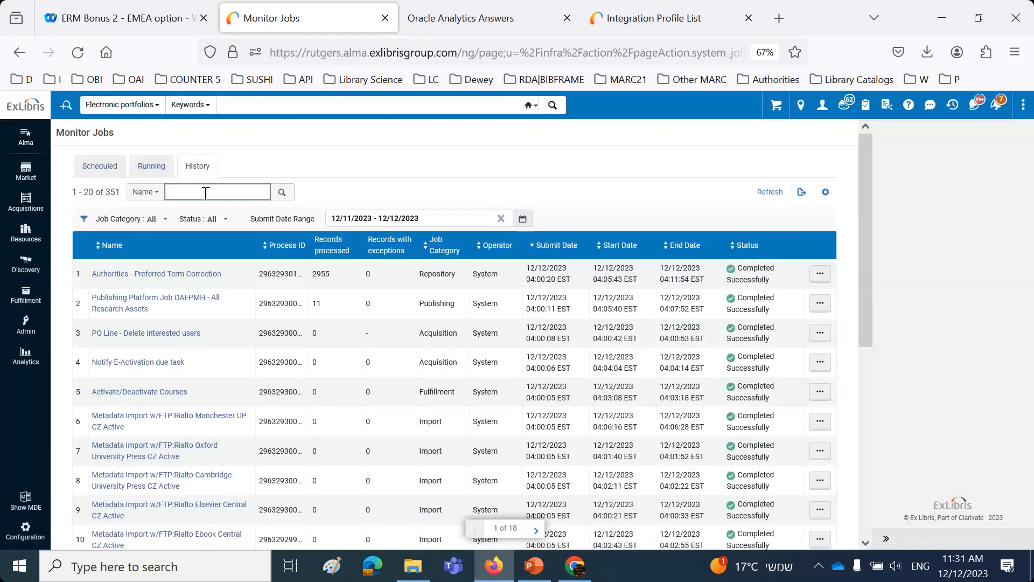
{"action": "left_click", "coordinate": [206, 193]}
{"action": "type", "text": "up"}
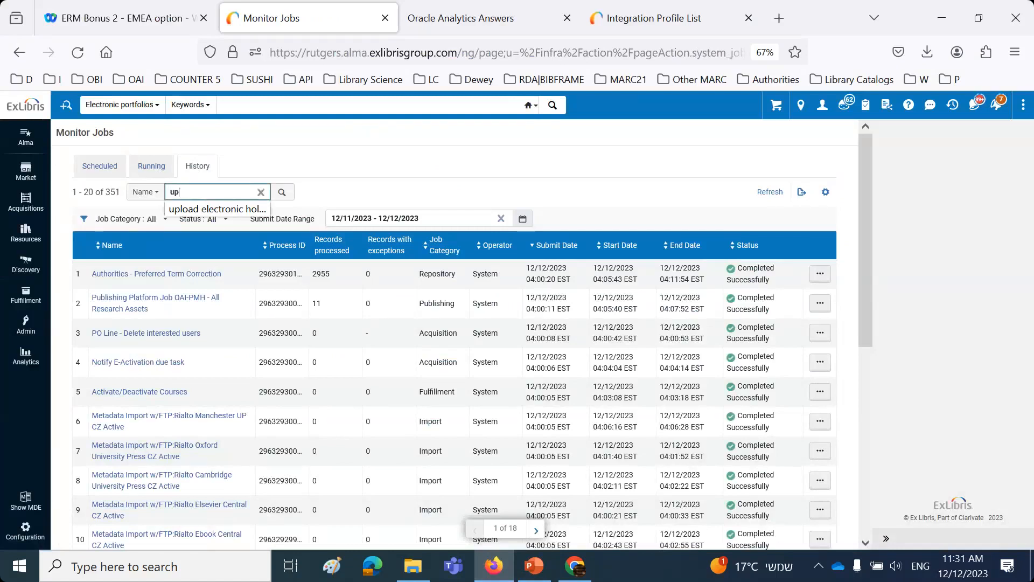
{"action": "left_click", "coordinate": [237, 209]}
{"action": "left_click", "coordinate": [284, 192]}
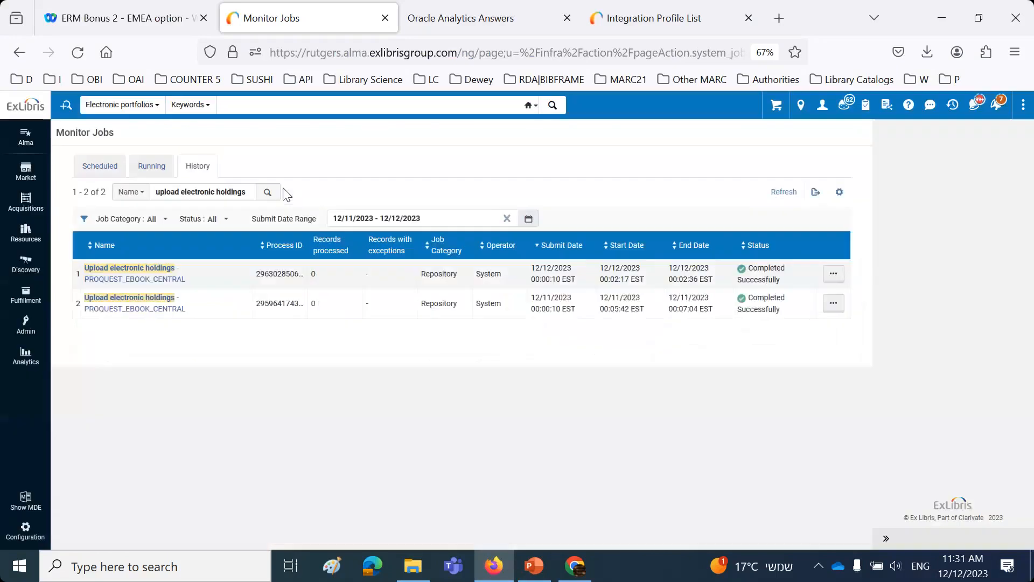
Step: Open the report of the 12/12/2023 Upload electronic holdings job and display its missing portfolios status information
{"action": "left_click", "coordinate": [820, 274]}
{"action": "left_click", "coordinate": [783, 297]}
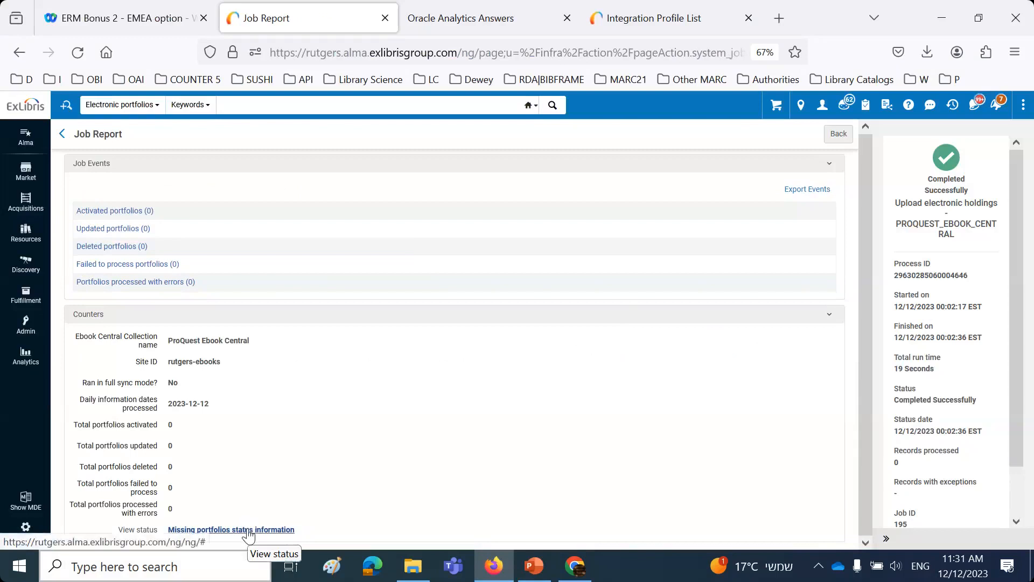
{"action": "left_click", "coordinate": [248, 530]}
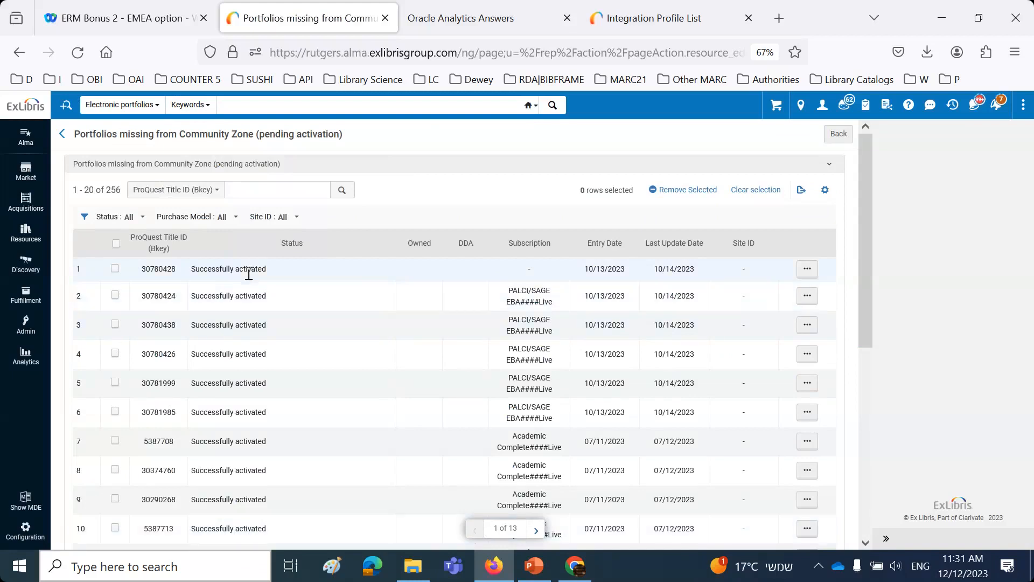
Step: Examine the portfolios missing from the Community Zone and highlight the last update date of the first entry
{"action": "scroll", "coordinate": [244, 294], "scroll_direction": "down", "scroll_amount": 5}
{"action": "scroll", "coordinate": [245, 291], "scroll_direction": "up", "scroll_amount": 2}
{"action": "scroll", "coordinate": [245, 290], "scroll_direction": "up", "scroll_amount": 3}
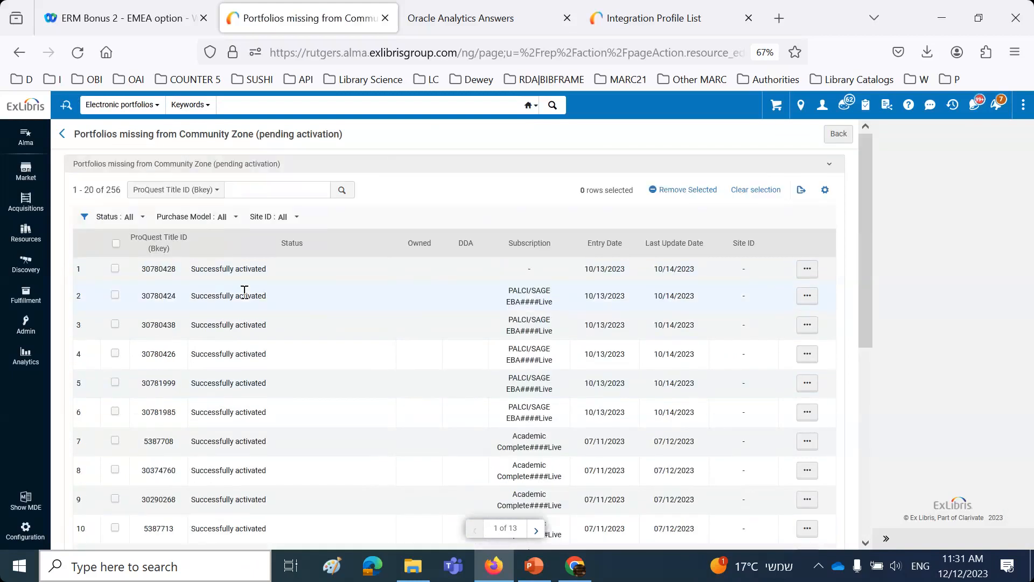
{"action": "scroll", "coordinate": [269, 302], "scroll_direction": "down", "scroll_amount": 5}
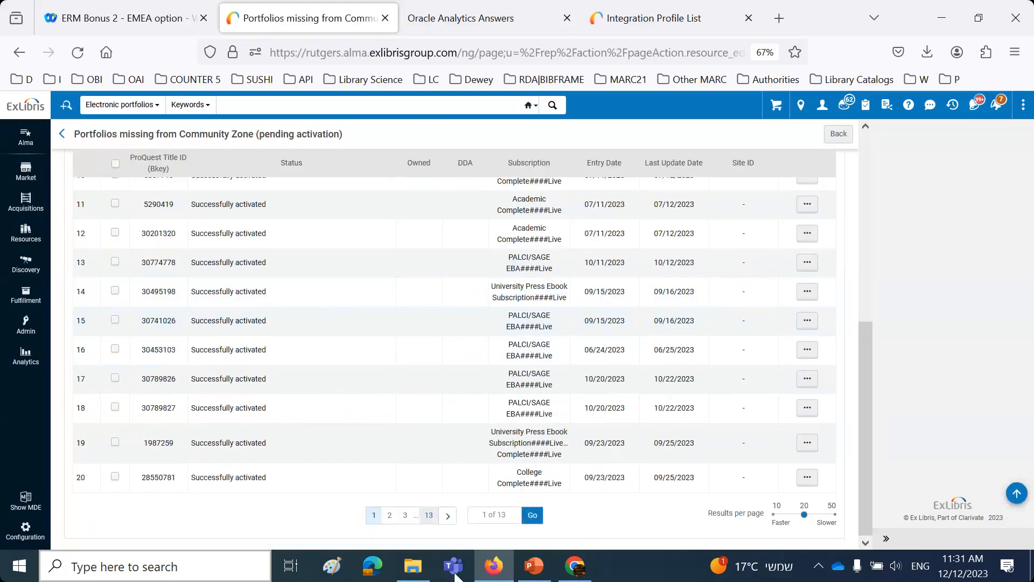
{"action": "scroll", "coordinate": [408, 343], "scroll_direction": "up", "scroll_amount": 5}
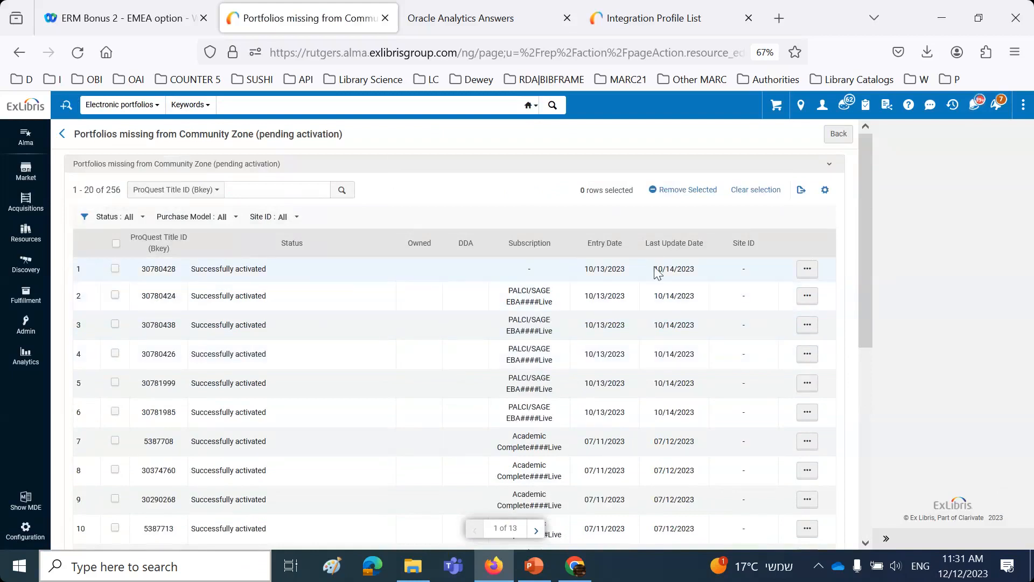
{"action": "left_click_drag", "start_coordinate": [655, 267], "coordinate": [703, 278]}
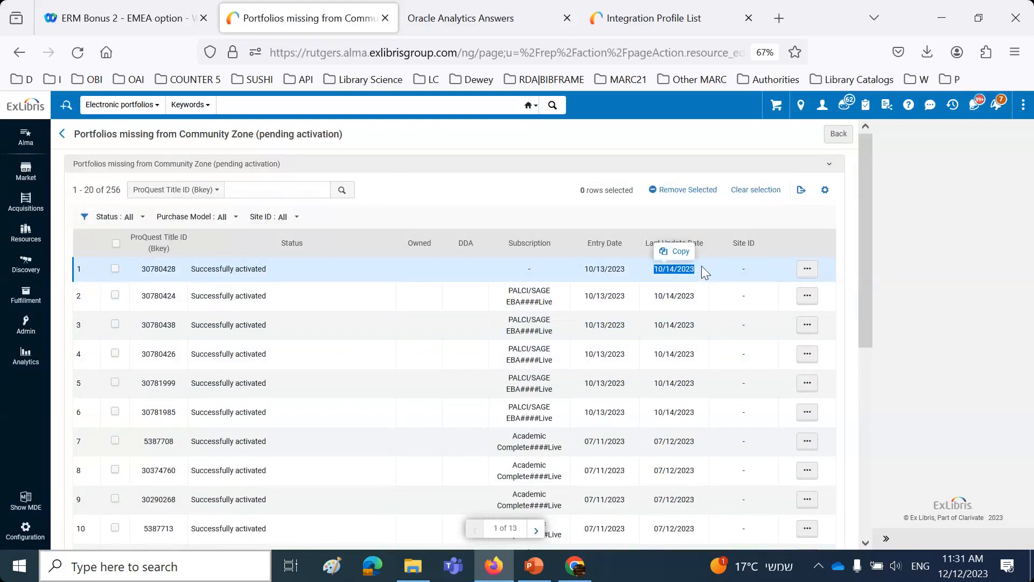
{"action": "left_click", "coordinate": [871, 64]}
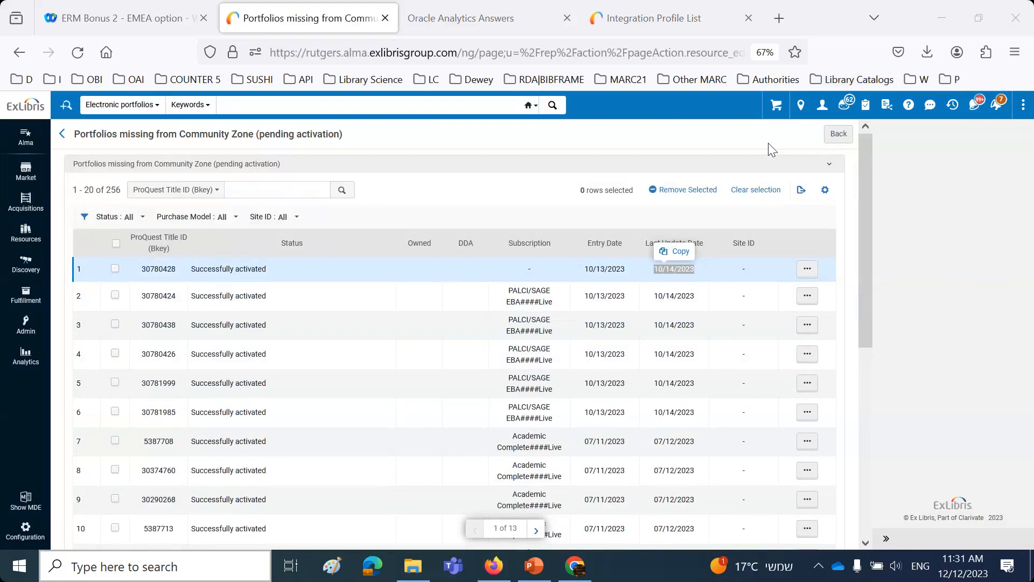
Step: Show the actions available for the first missing portfolio and select all rows on the current page
{"action": "left_click", "coordinate": [811, 276]}
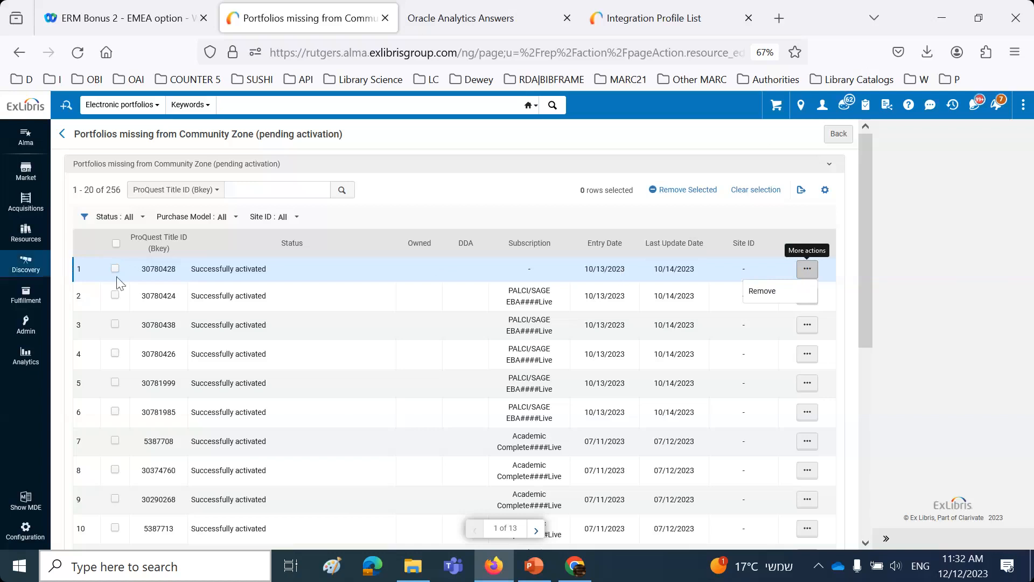
{"action": "left_click", "coordinate": [116, 243]}
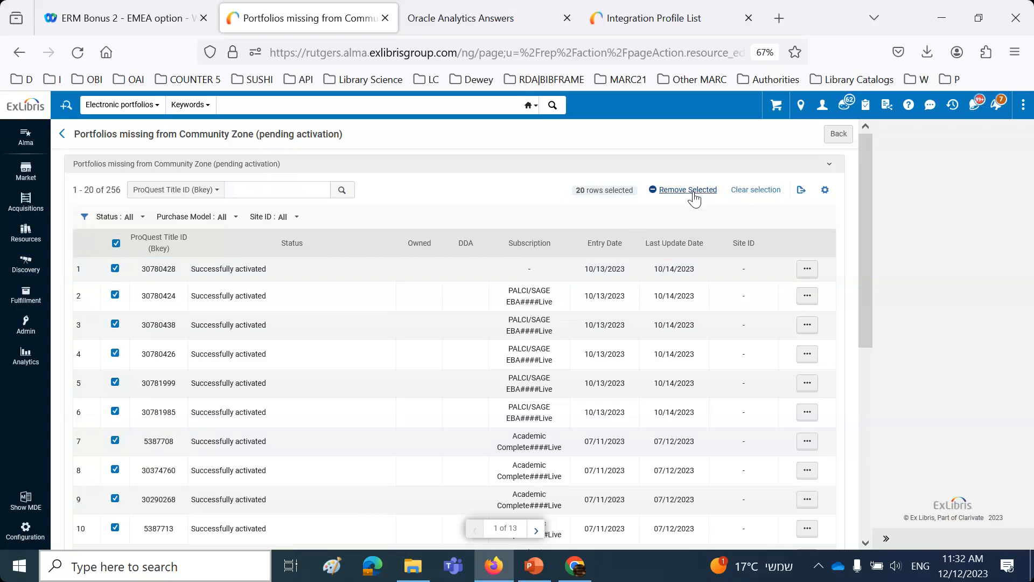
{"action": "left_click", "coordinate": [868, 17]}
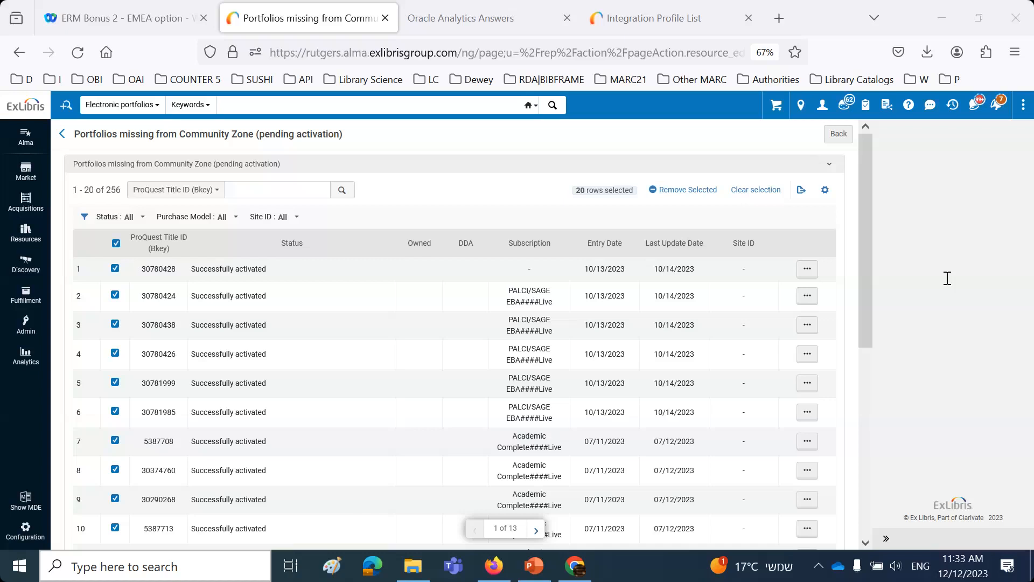
Step: Switch to the PowerPoint presentation, go back to slide 9 and highlight the collection name "Ebook Central Perpetual, DDA and Subscription Titles"
{"action": "left_click", "coordinate": [533, 566]}
{"action": "scroll", "coordinate": [445, 409], "scroll_direction": "up", "scroll_amount": 11}
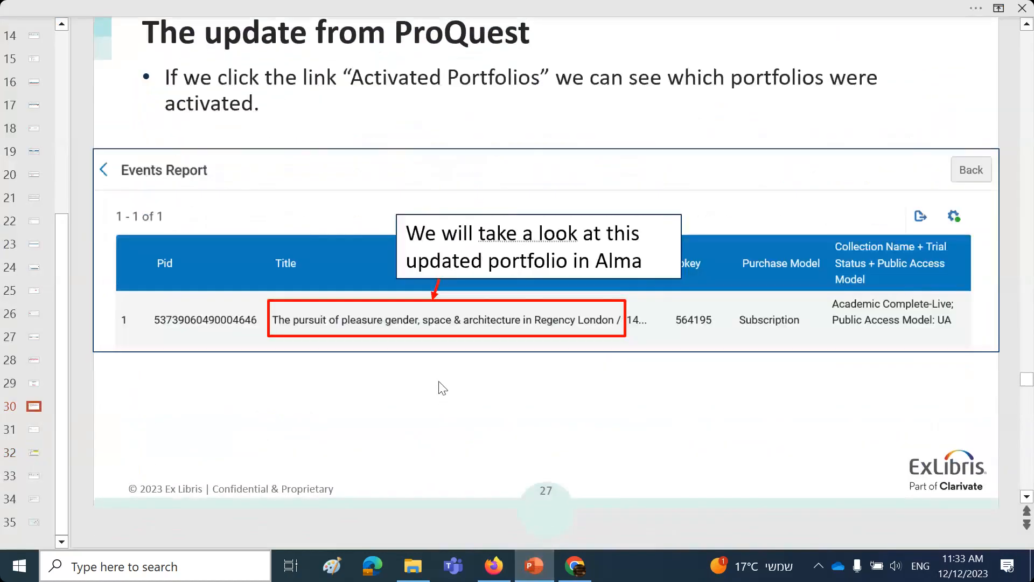
{"action": "scroll", "coordinate": [428, 362], "scroll_direction": "up", "scroll_amount": 13}
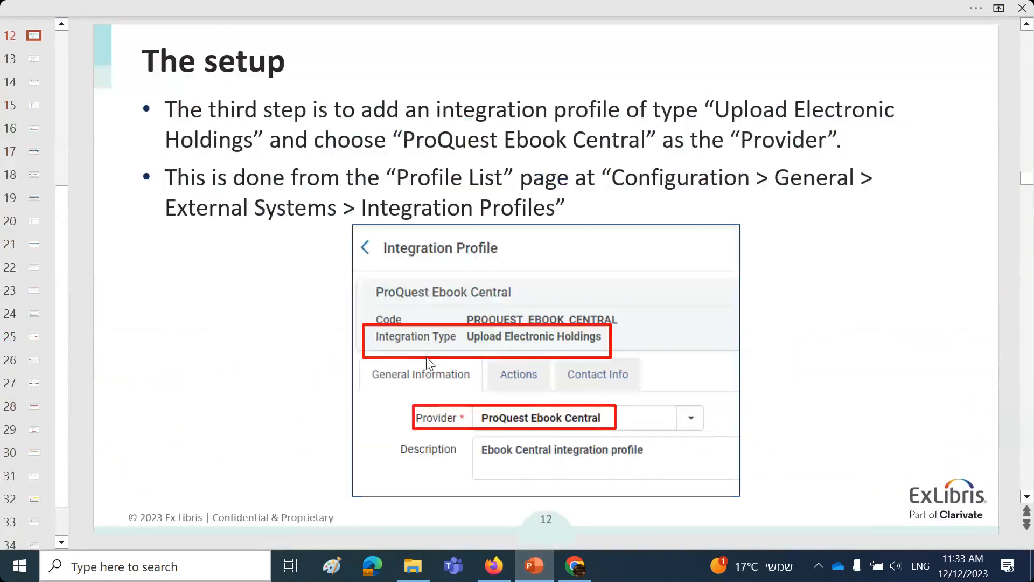
{"action": "scroll", "coordinate": [429, 364], "scroll_direction": "down", "scroll_amount": 1}
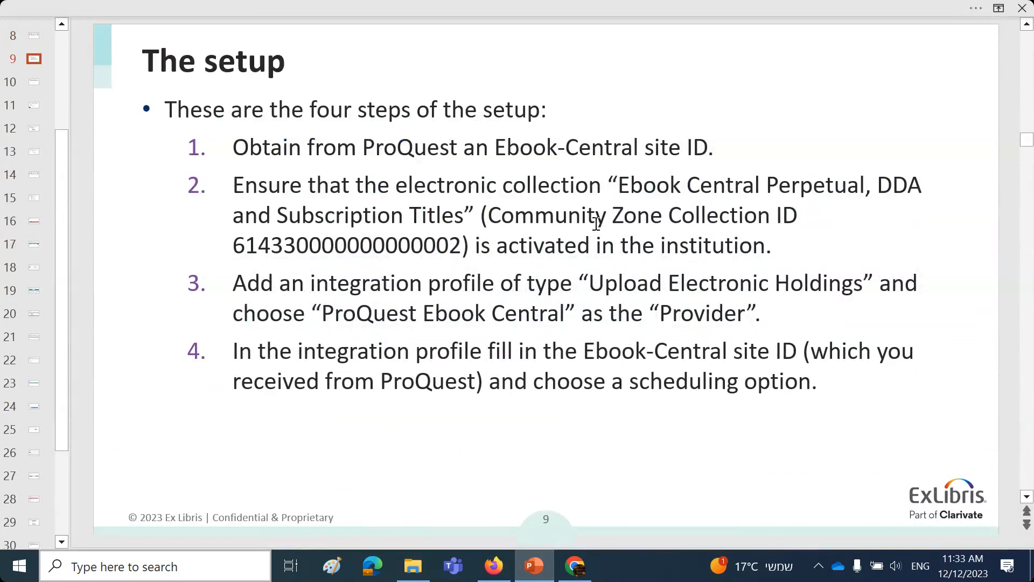
{"action": "left_click_drag", "start_coordinate": [614, 186], "coordinate": [479, 215]}
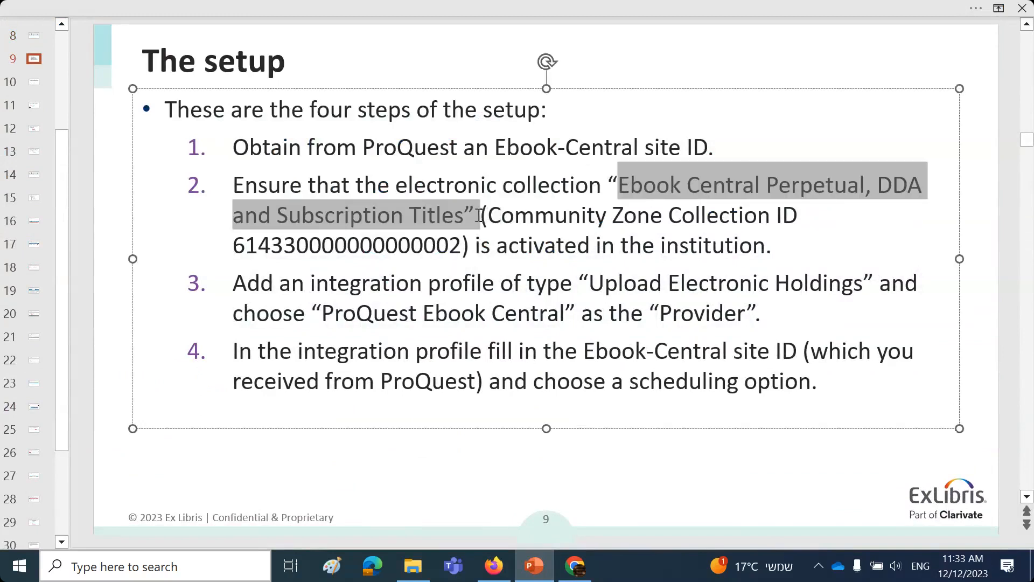